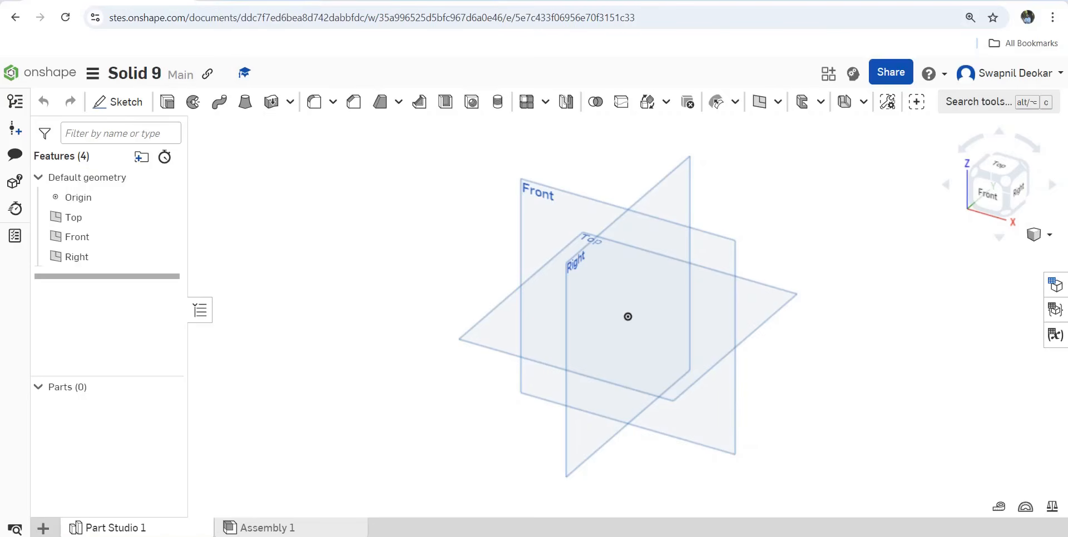
Start a new sketch on the Front plane
left_click(118, 102)
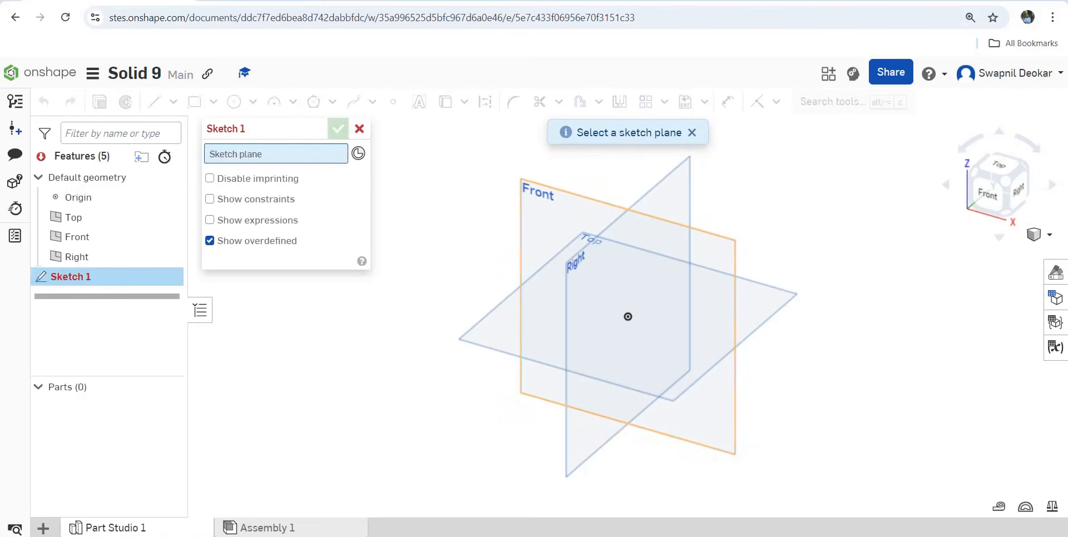
left_click(661, 232)
right_click(661, 232)
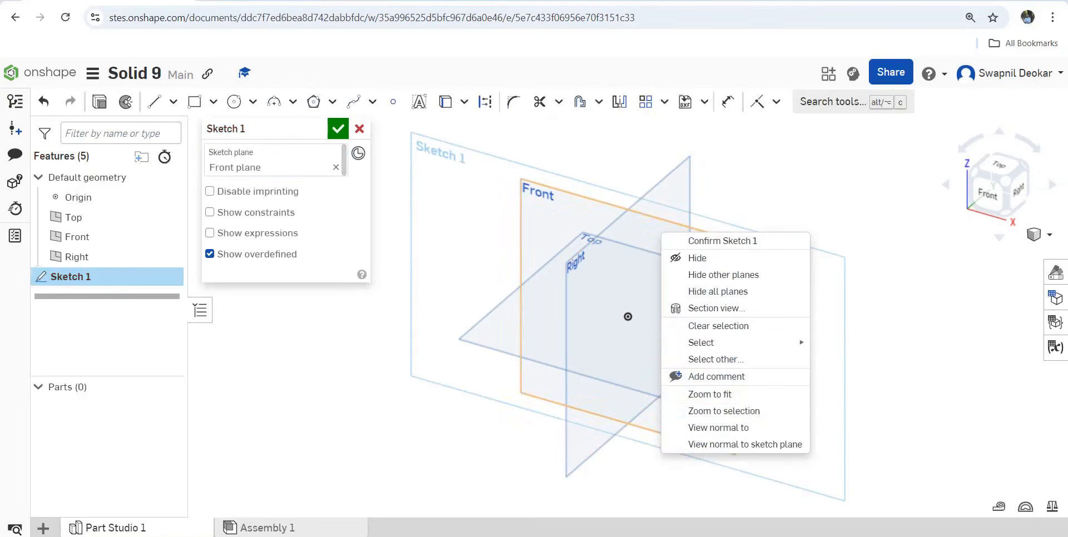
left_click(735, 445)
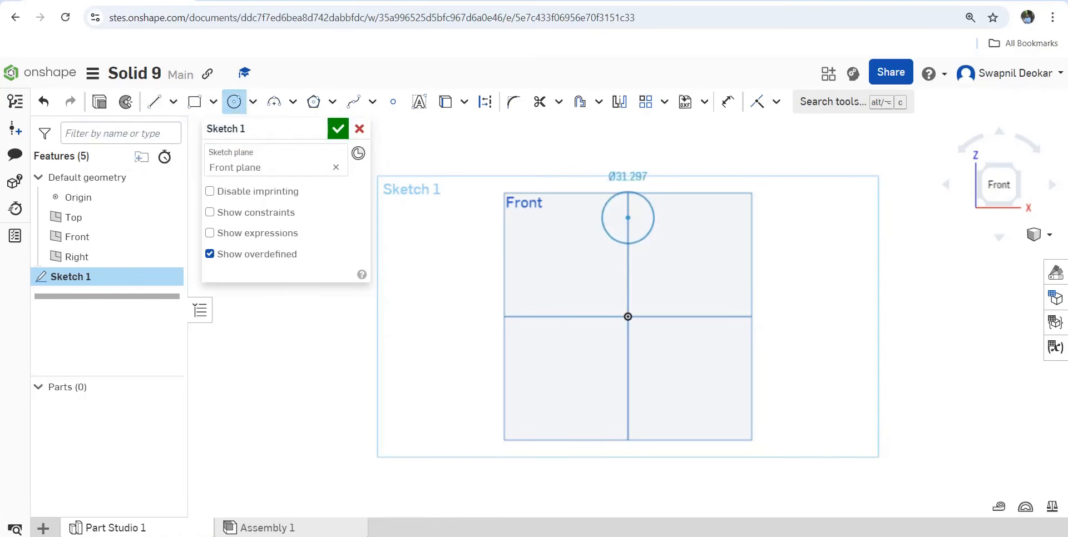
Draw two concentric circles directly above the origin, about 31 mm and 57 mm in diameter
left_click(648, 237)
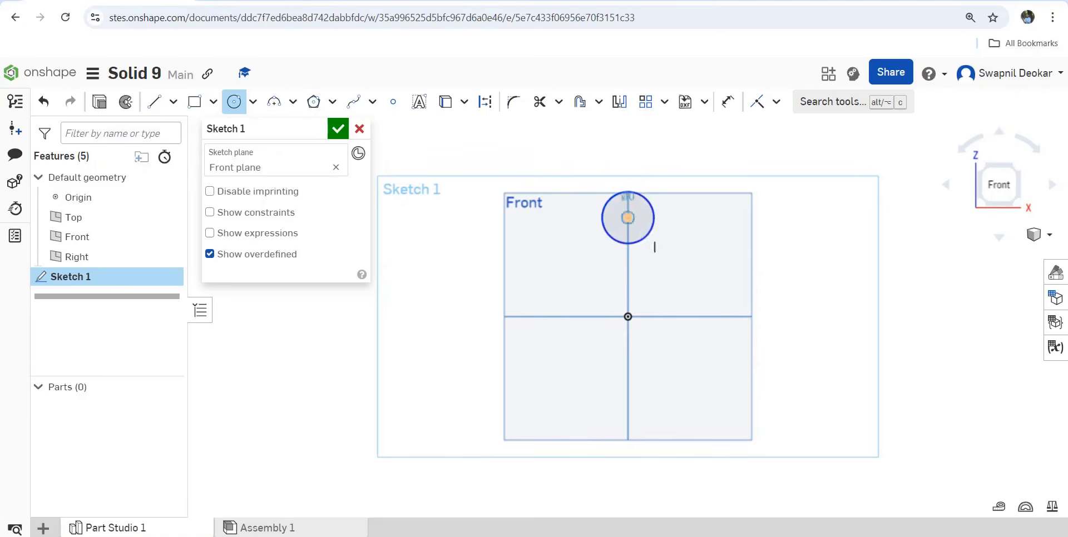
left_click(627, 217)
left_click(660, 251)
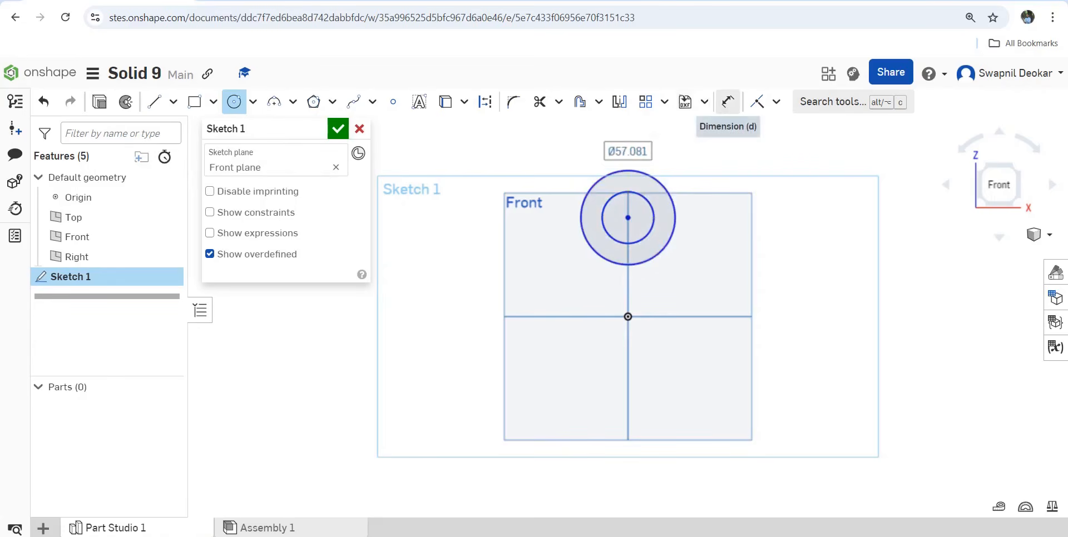
Dimension the inner circle above the origin to a diameter of 64 mm
left_click(727, 101)
left_click(605, 203)
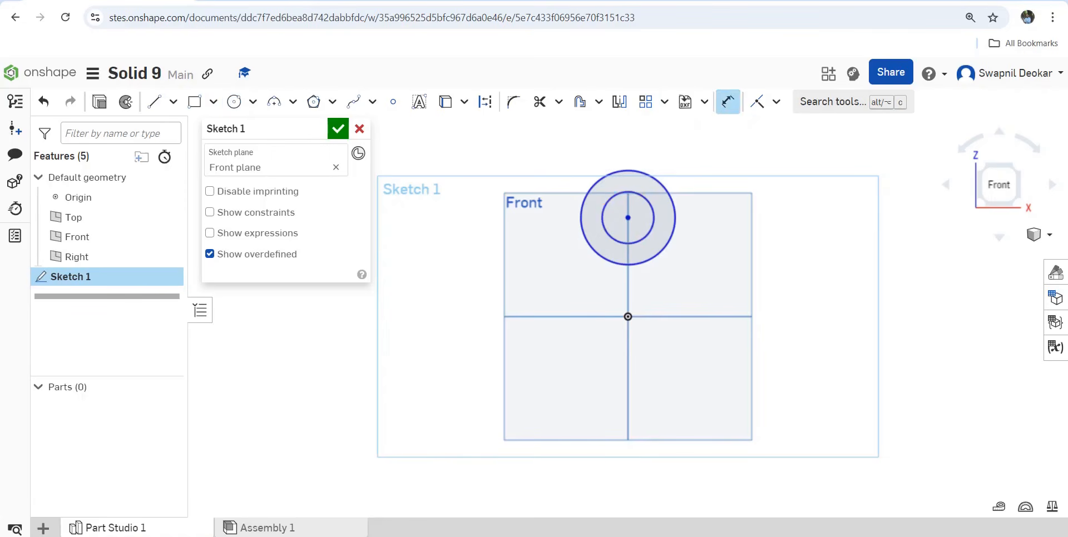
left_click(501, 141)
type("6")
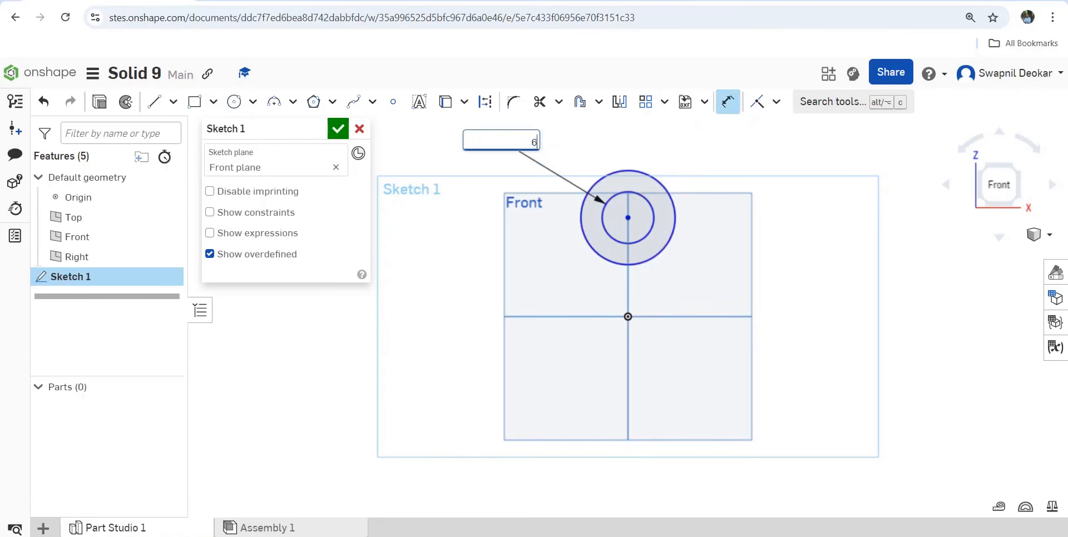
type("4")
key("Return")
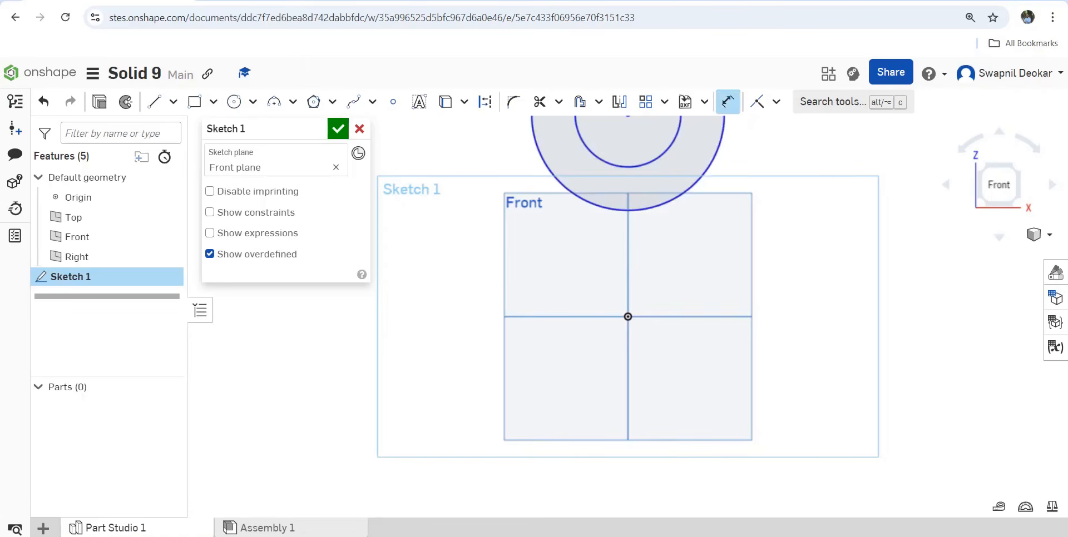
Dimension the outer circle above the origin to a diameter of 100 mm
scroll(626, 355, "down", 4)
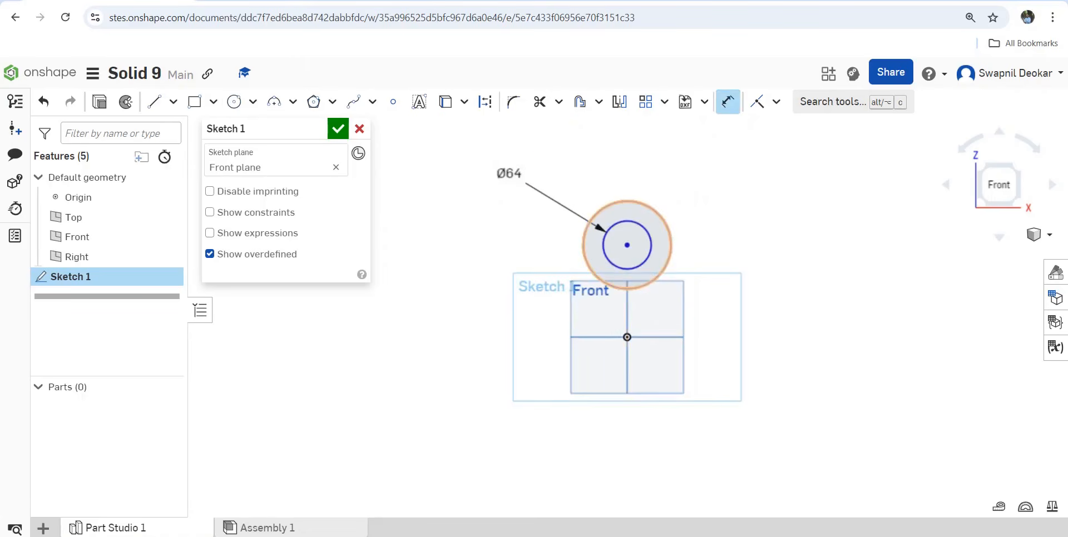
left_click(584, 245)
left_click(515, 211)
type("10")
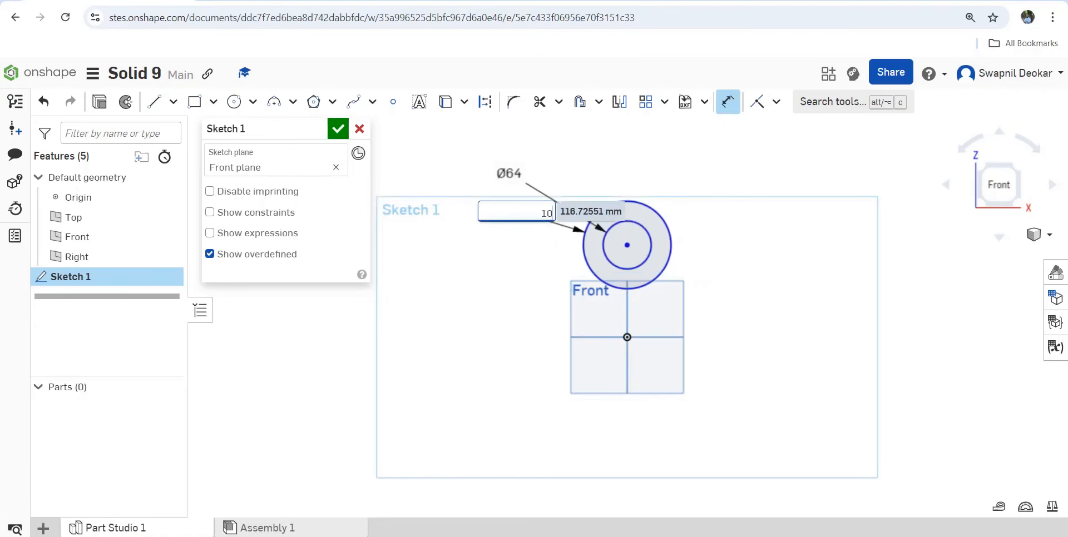
type("0")
key("Return")
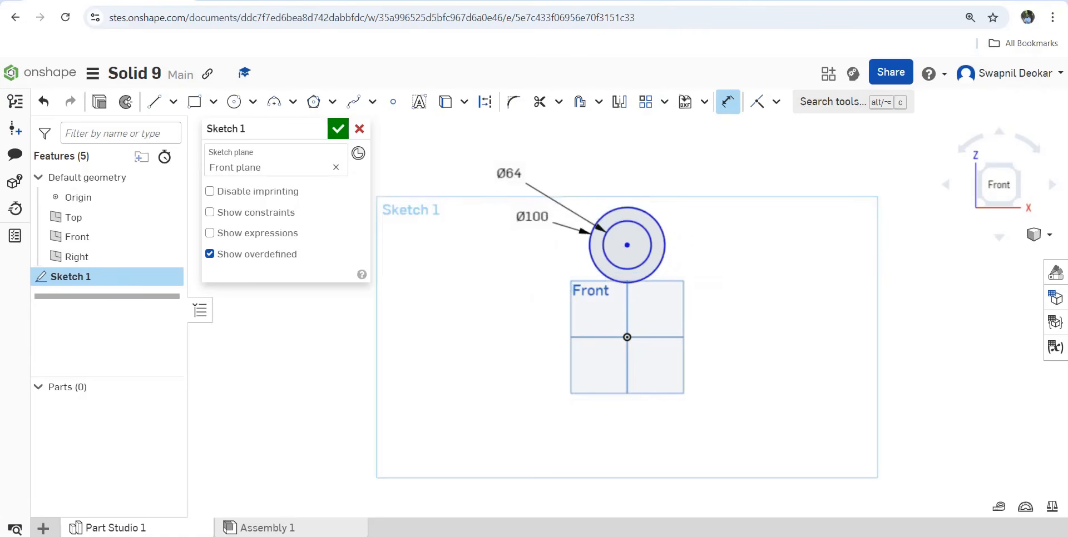
Draw a horizontal line about 181 mm long from the concentric circles' centre toward the right
left_click(154, 102)
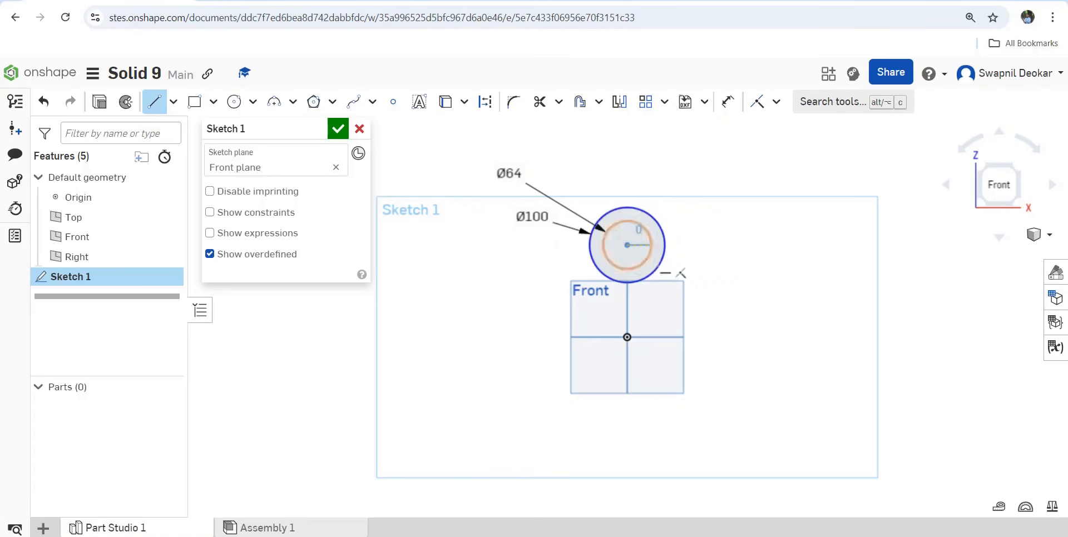
left_click(627, 244)
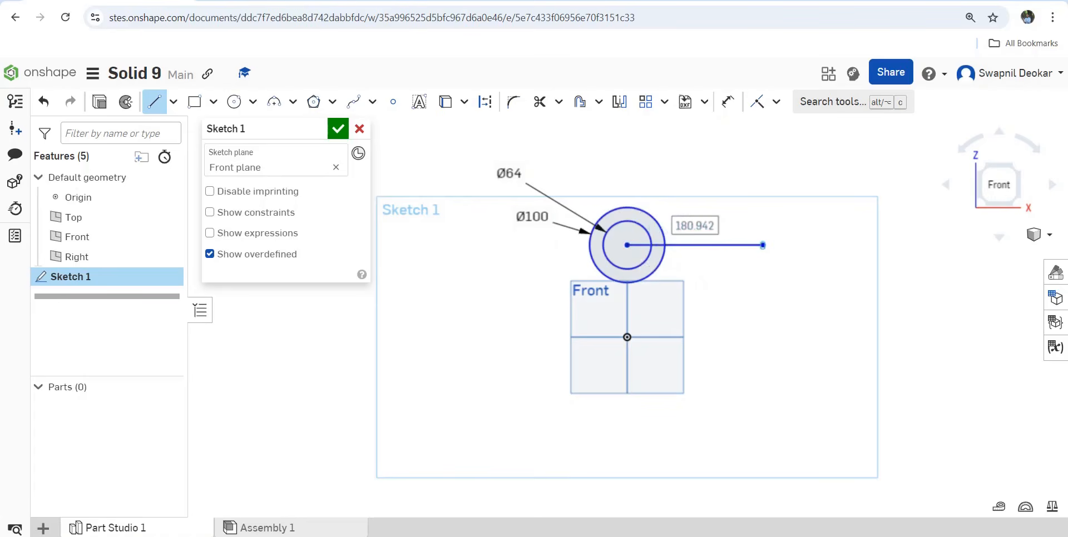
left_click(763, 245)
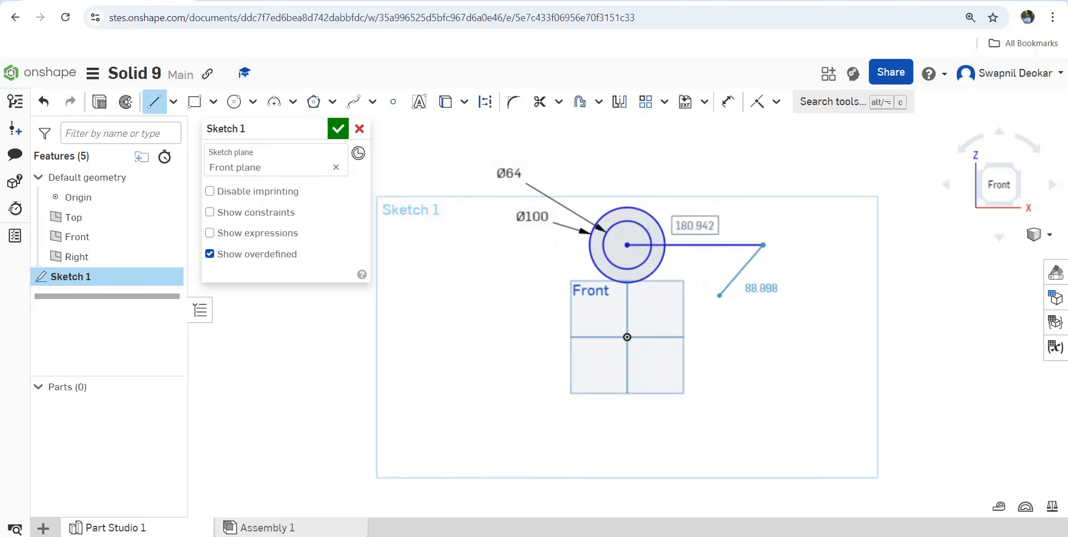
key("Escape")
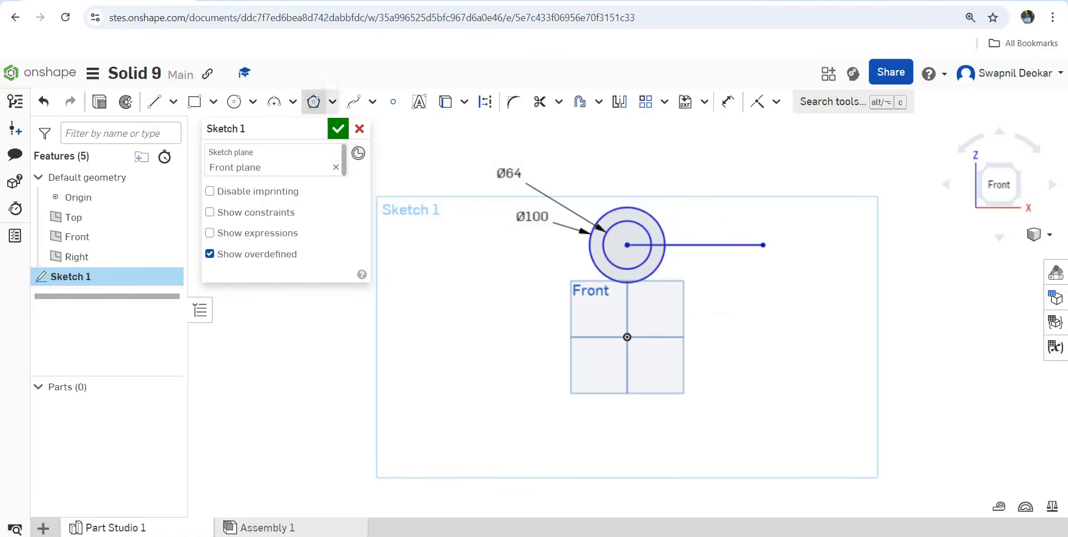
Dimension the vertical distance between the origin and the circles' centre to 75 mm
left_click(728, 101)
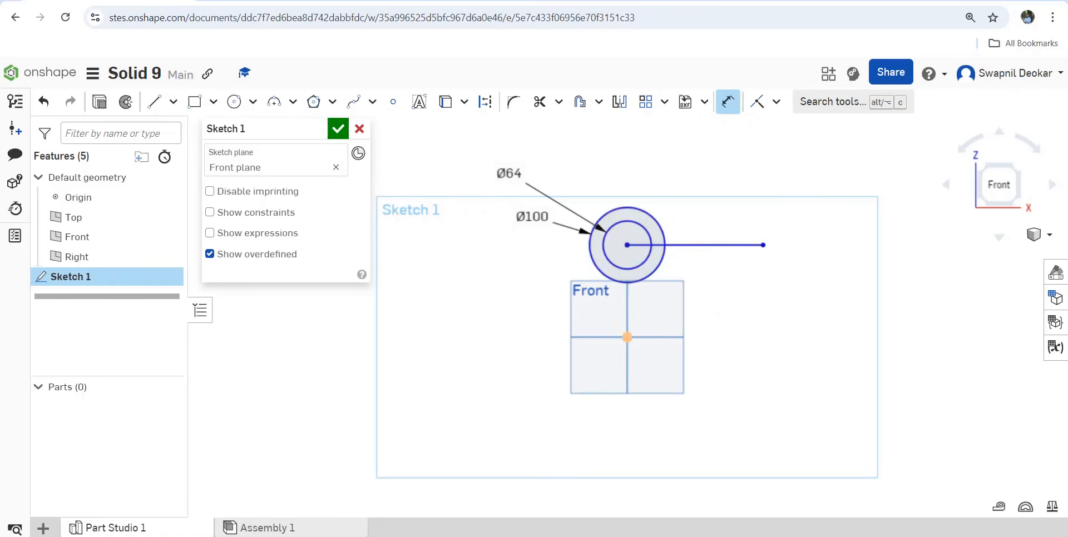
left_click(627, 337)
left_click(542, 292)
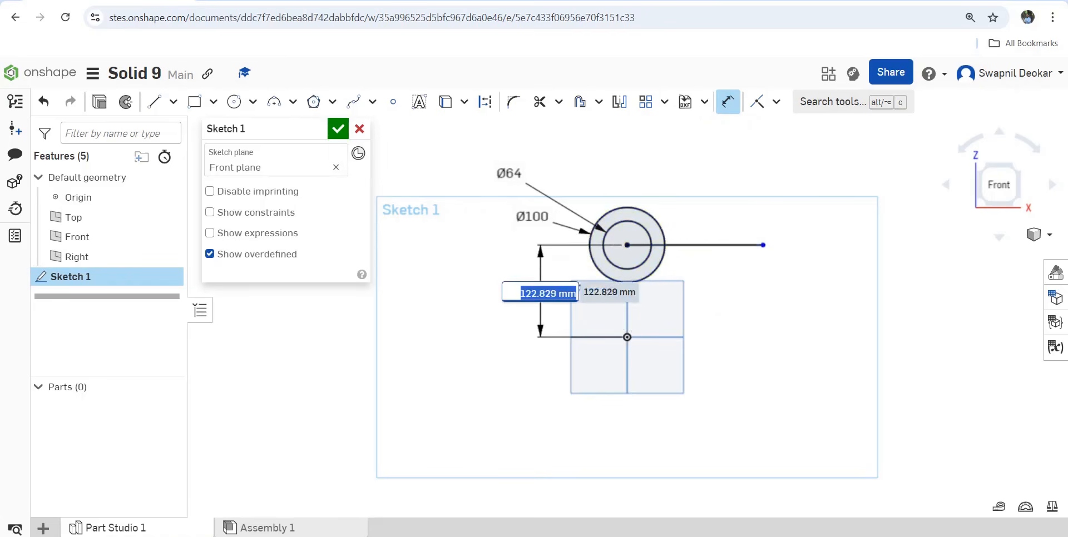
type("75")
key("Return")
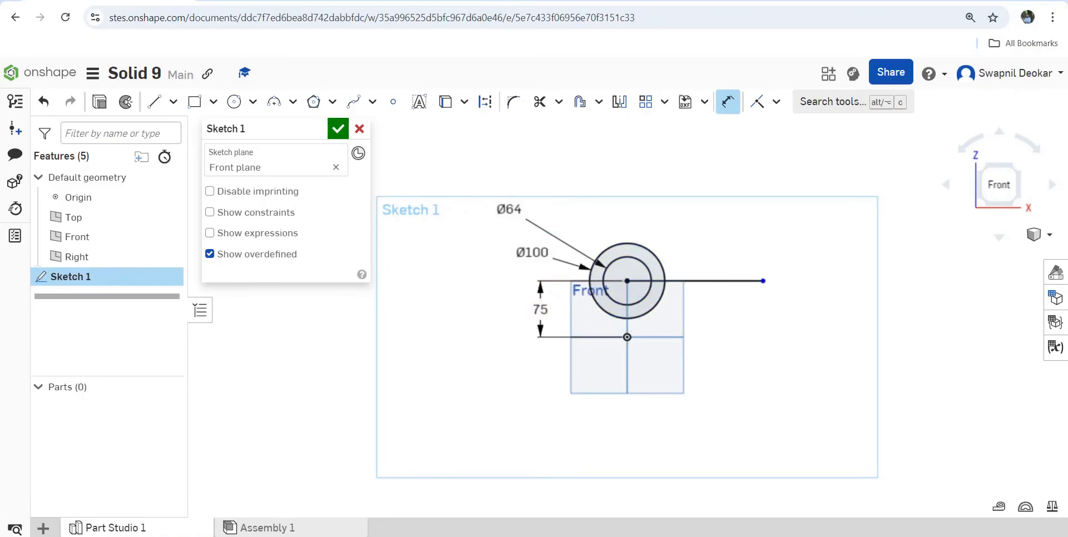
Dimension the horizontal line's length to 100 mm
scroll(674, 339, "up", 3)
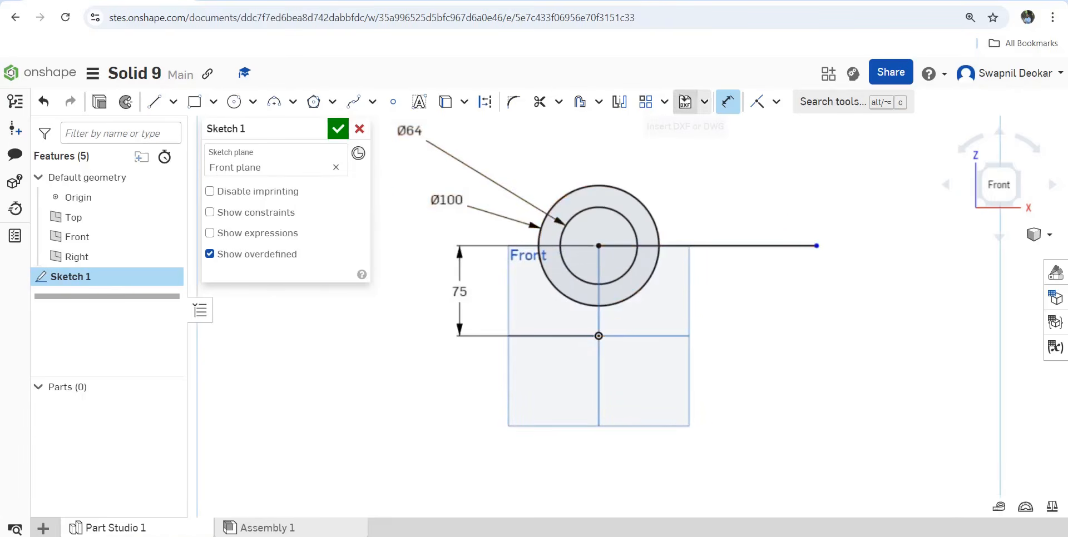
left_click(727, 101)
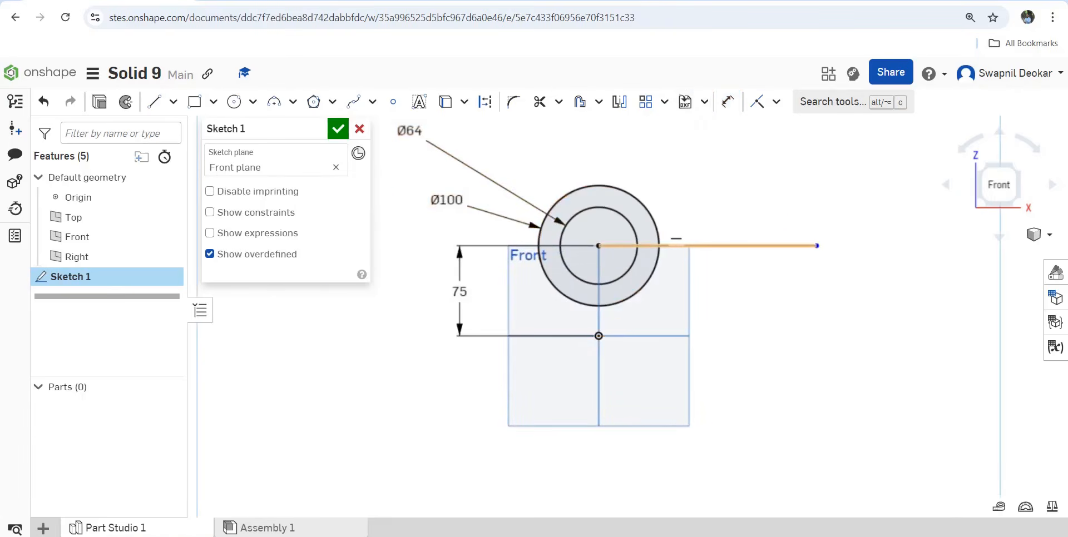
left_click(727, 101)
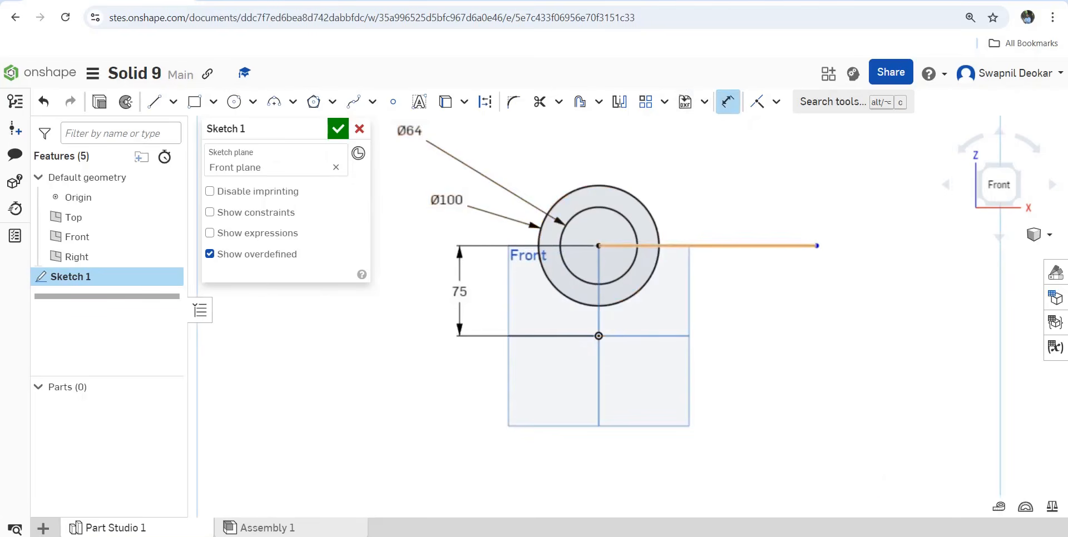
left_click(718, 245)
left_click(716, 182)
type("1")
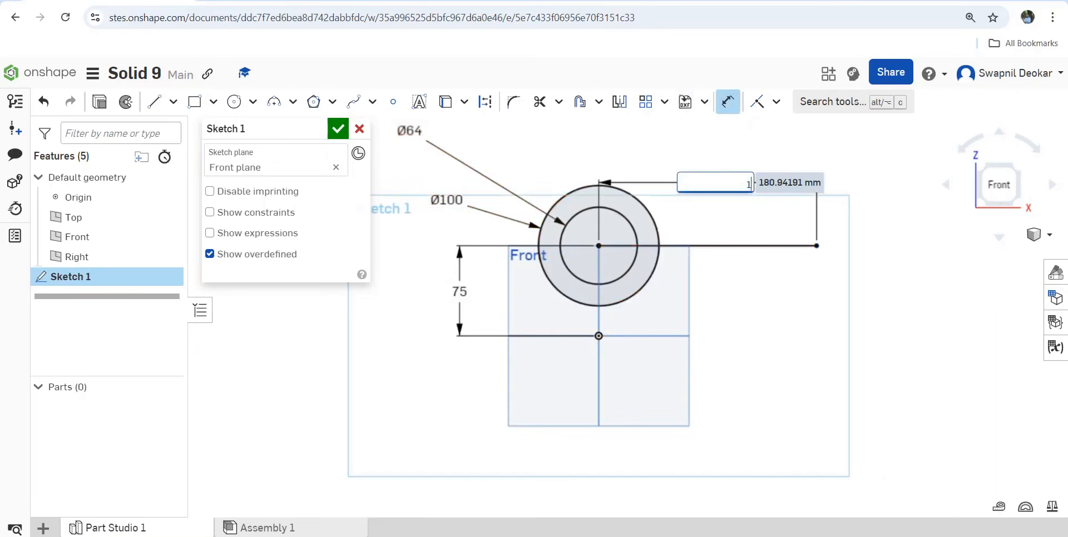
type("00")
key("Return")
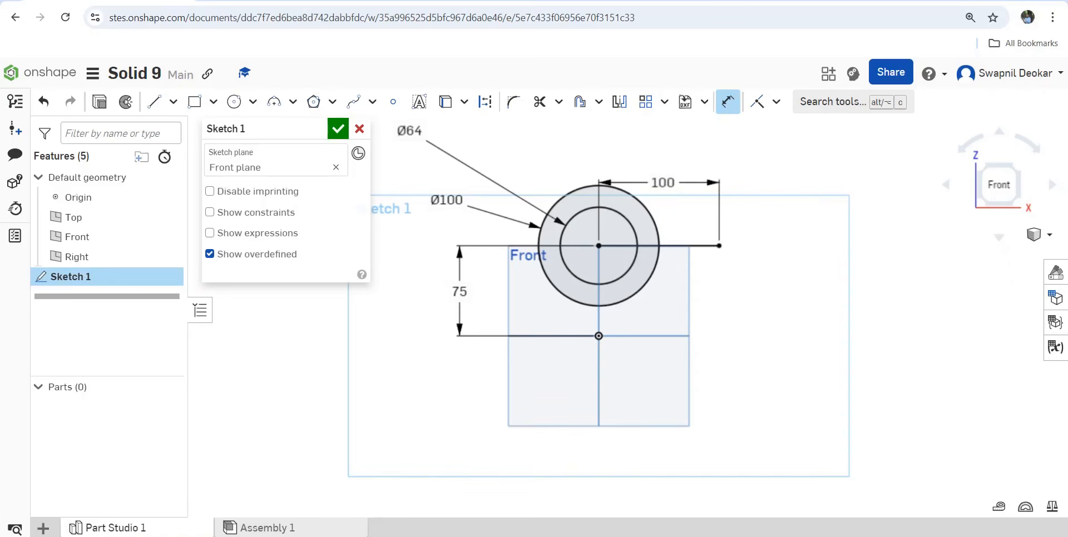
Draw two concentric circles centred on the line's free end, about 52 mm and 84 mm in diameter
left_click(234, 101)
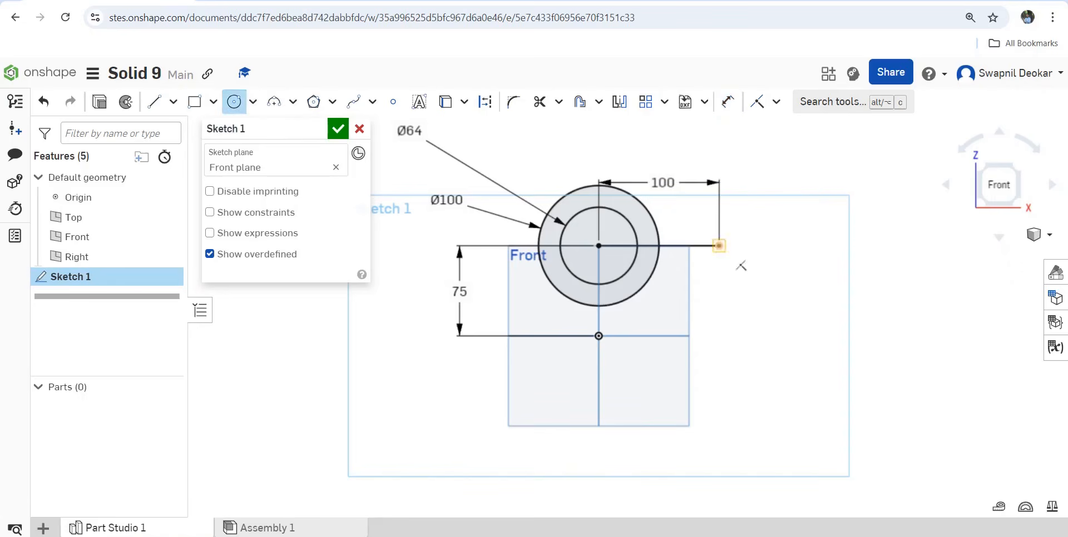
left_click(720, 246)
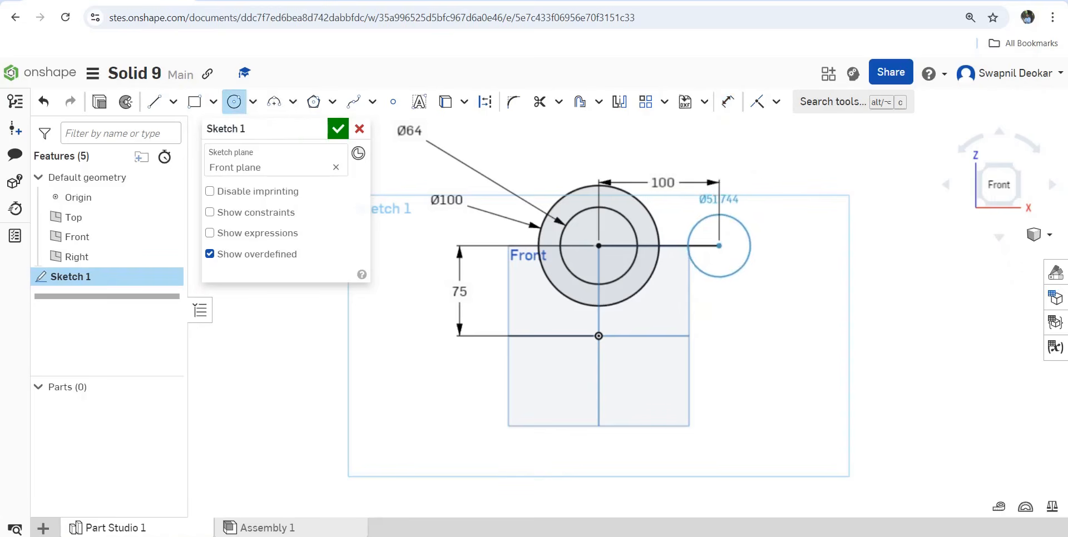
left_click(745, 263)
left_click(719, 245)
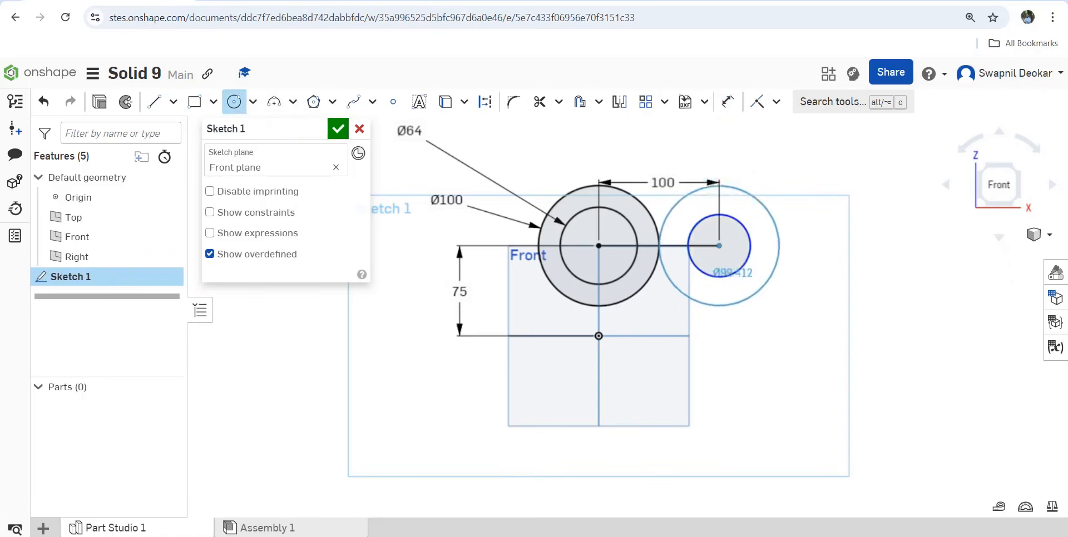
left_click(762, 274)
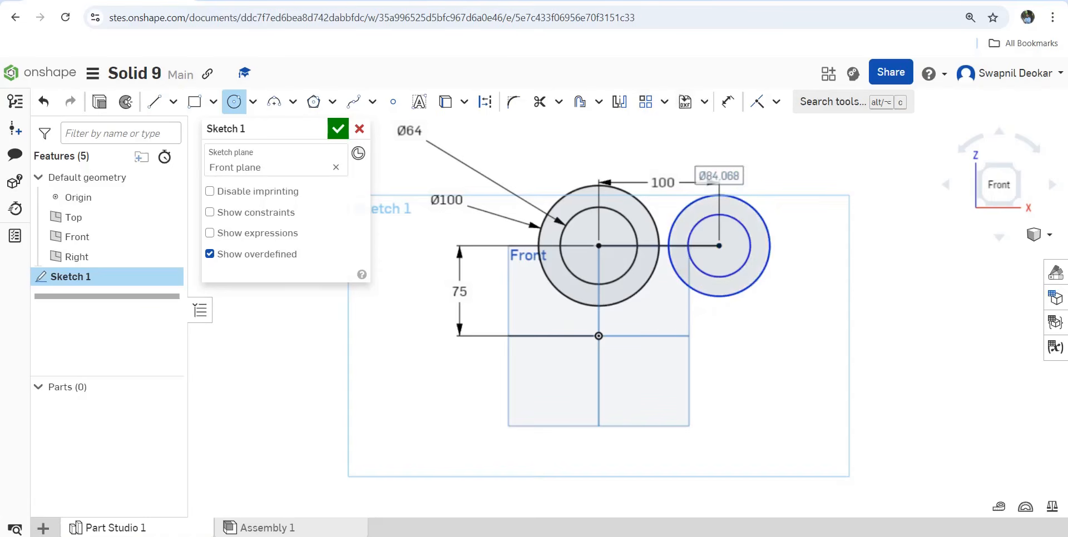
Dimension the inner circle at the line's free end to a diameter of 25 mm
left_click(727, 101)
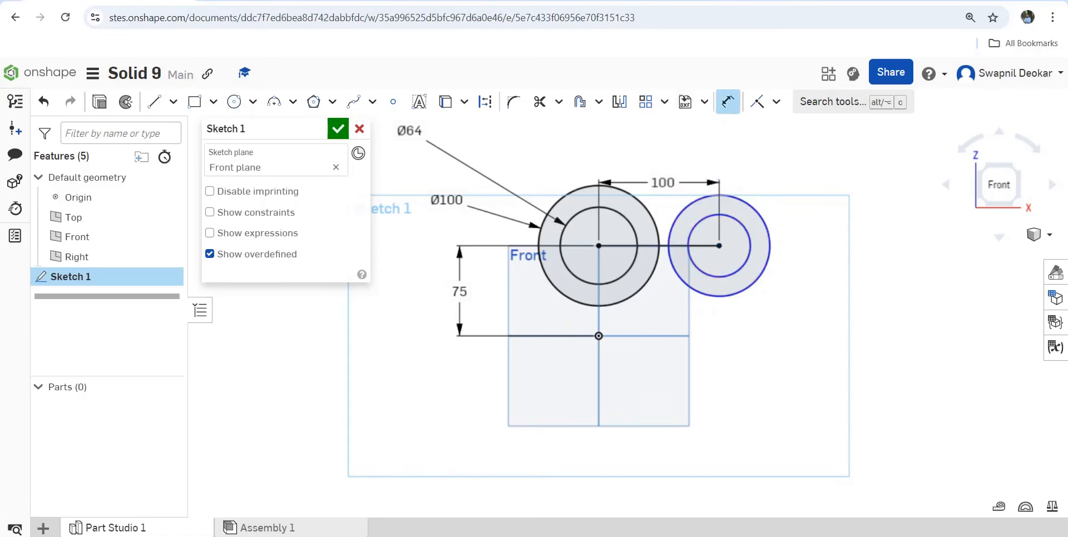
left_click(748, 234)
left_click(812, 214)
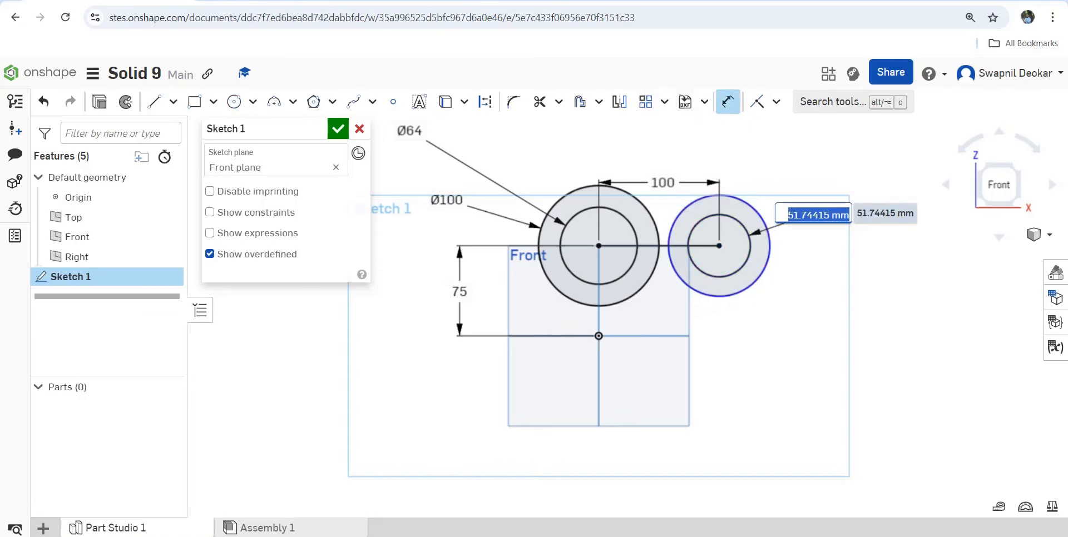
type("25")
key("Return")
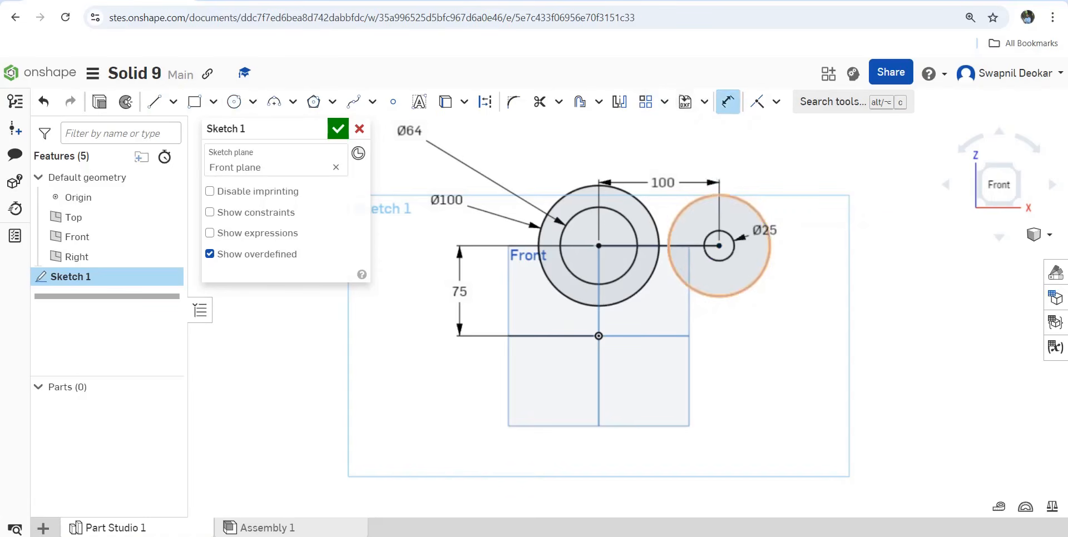
Dimension the outer circle at the line's free end to a diameter of 50 mm
left_click(766, 225)
left_click(798, 216)
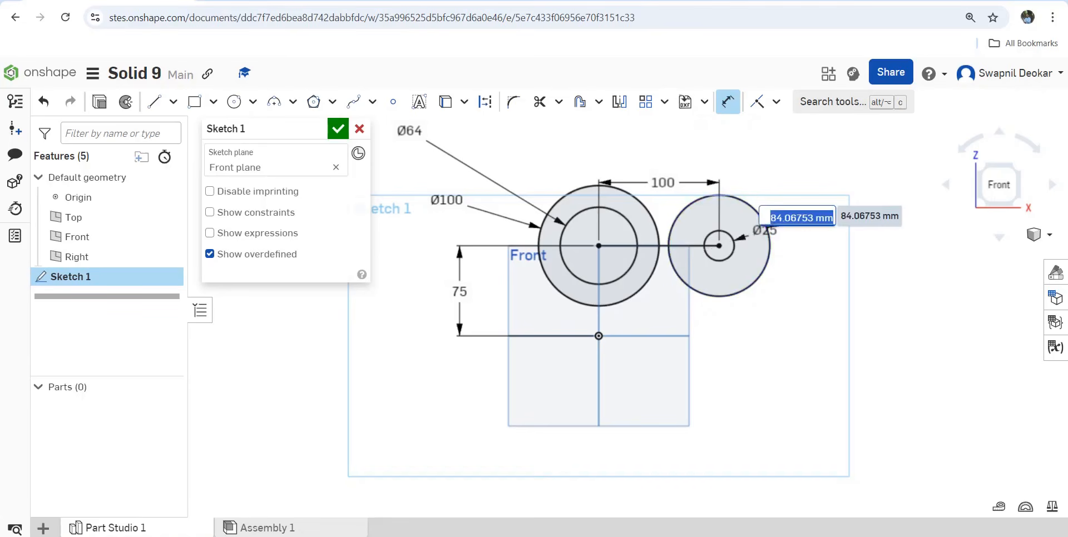
type("50")
key("Return")
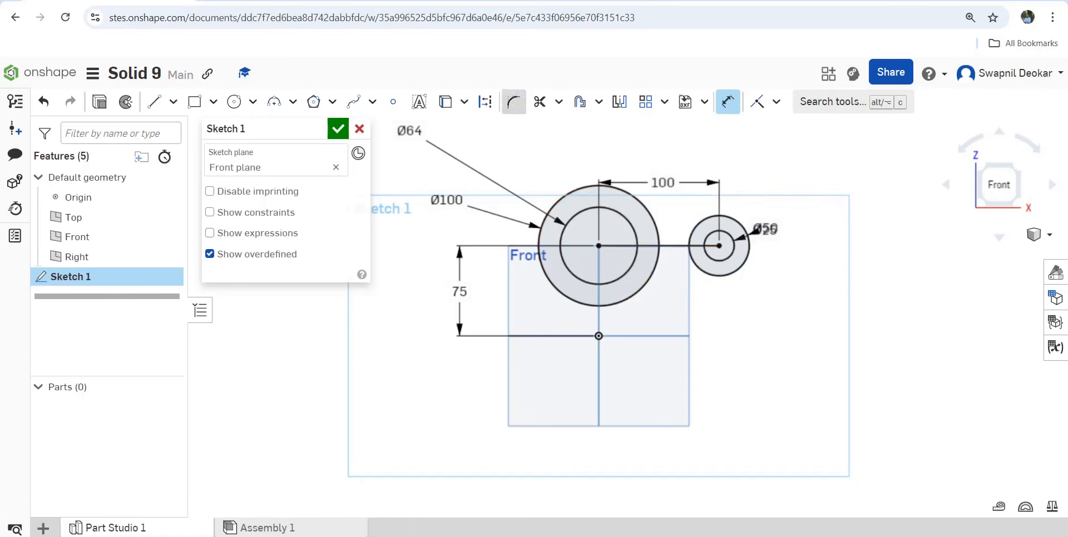
Draw a vertical line about 68 mm long, left of the origin, running down from inside the lower part of the 100 mm circle
left_click(154, 103)
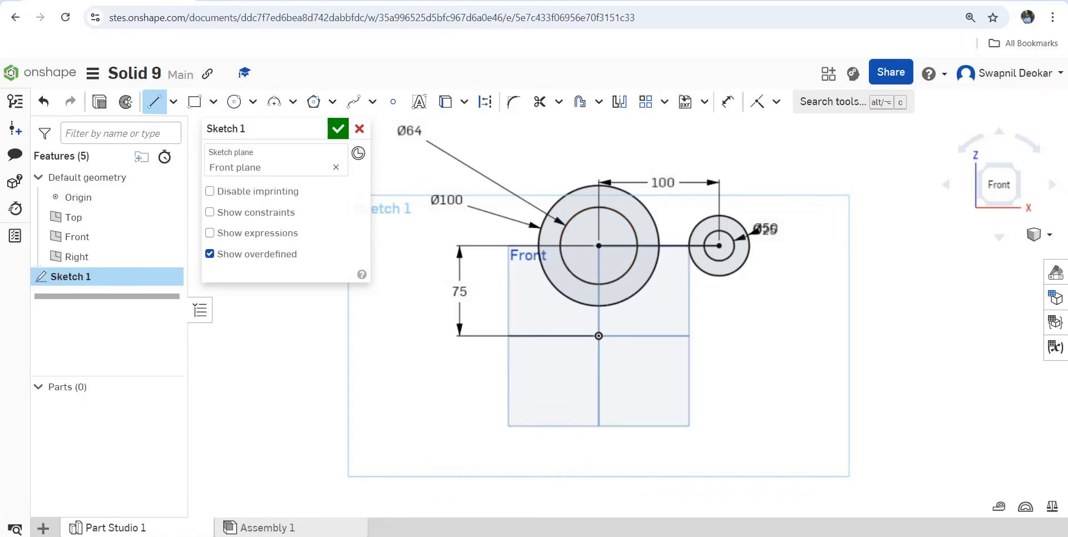
left_click(572, 288)
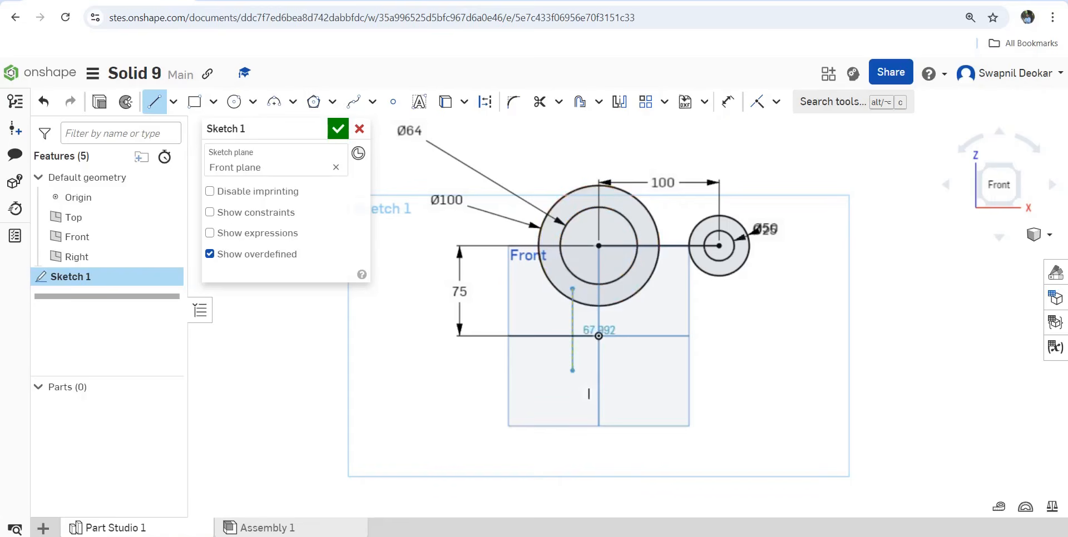
left_click(572, 370)
key("Escape")
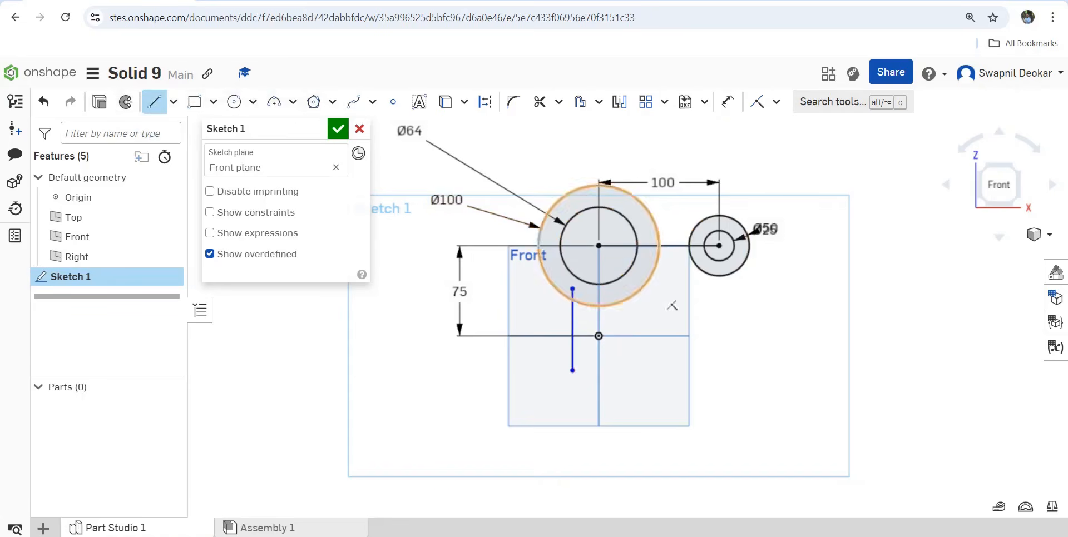
Draw three more vertical lines from inside the 100 mm circle: about 72 mm right of the origin, and about 69 and 51 mm closer in on either side
left_click(637, 366)
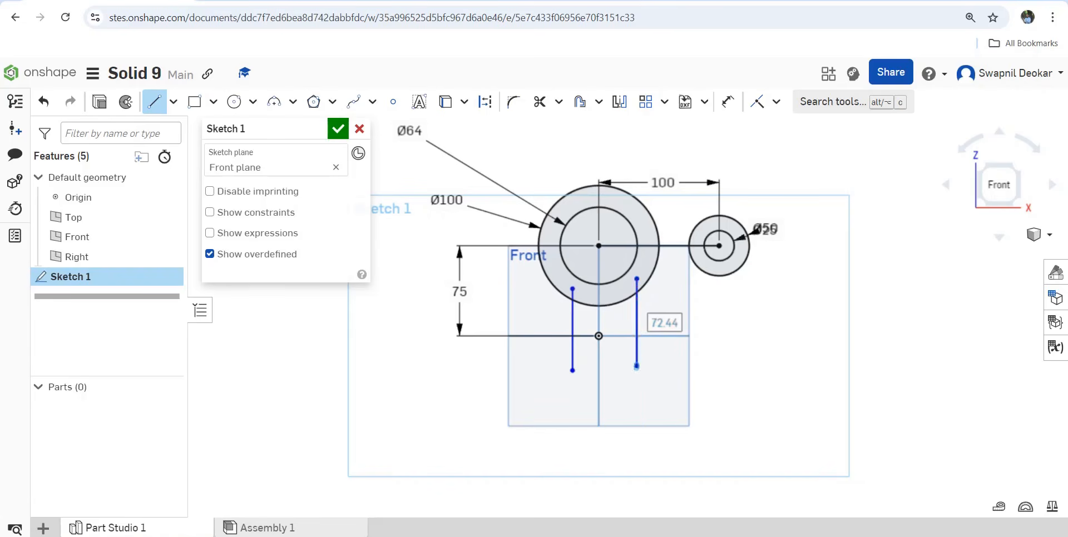
key("Escape")
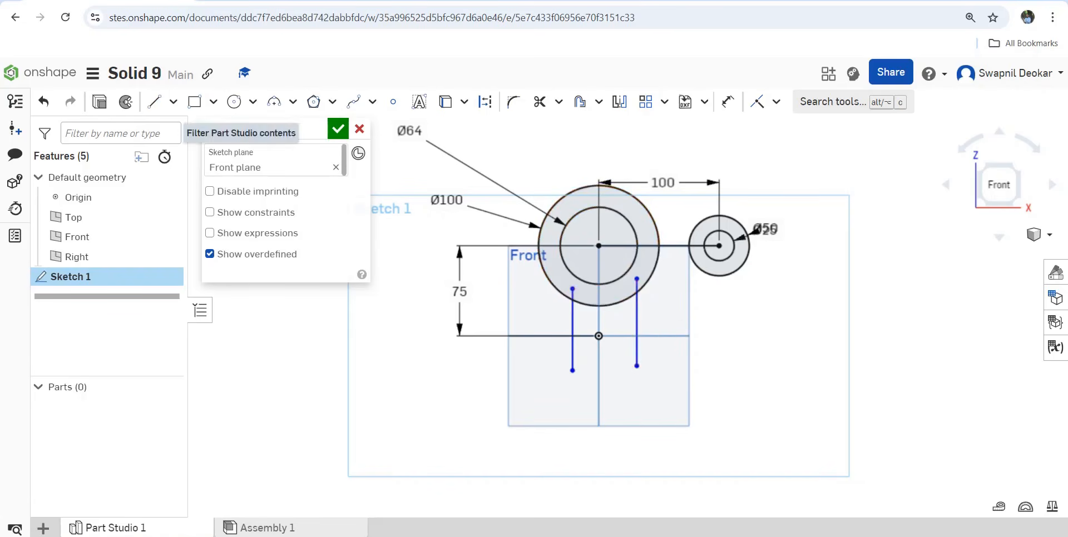
left_click(154, 101)
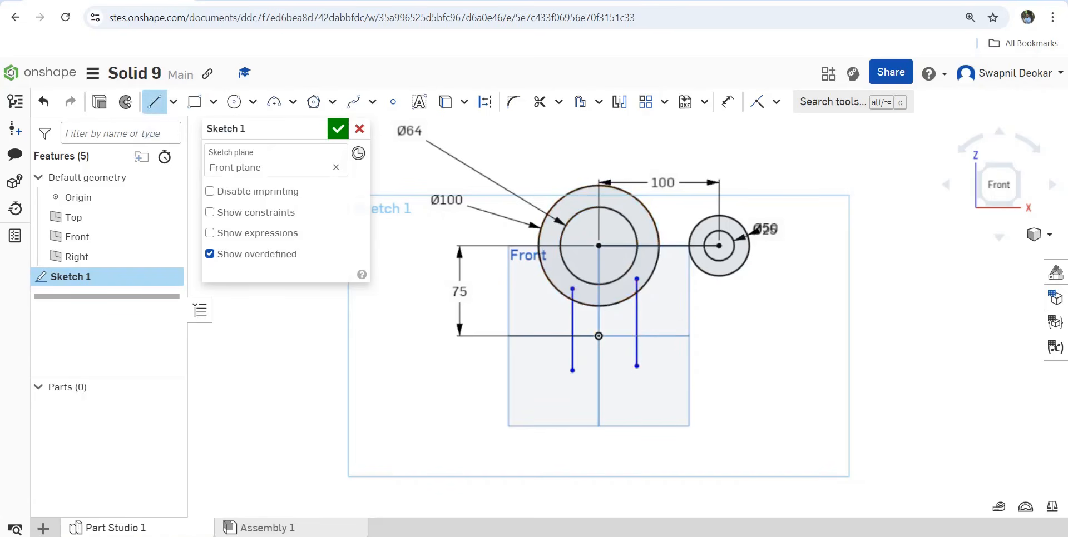
left_click(588, 378)
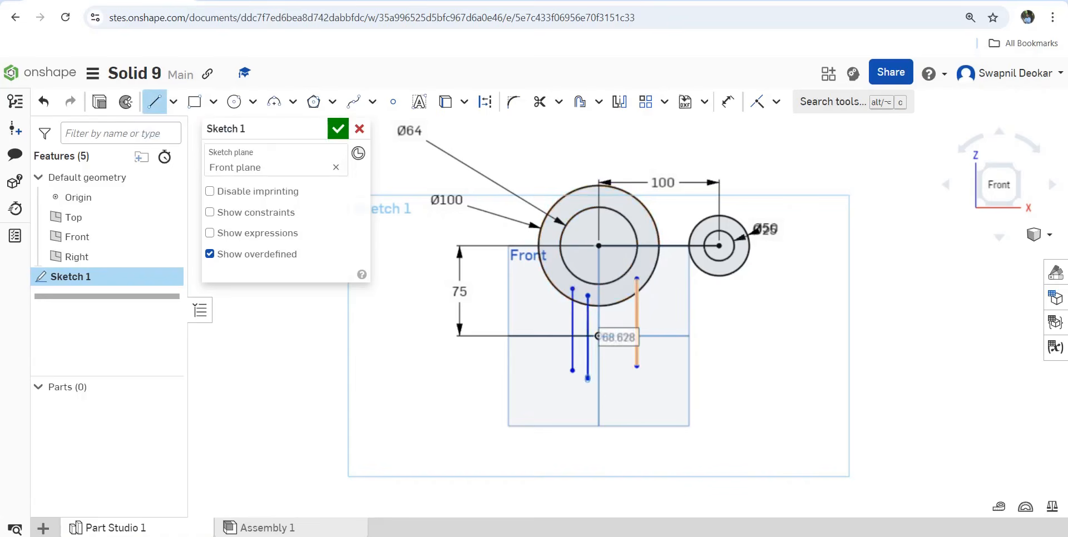
key("Escape")
left_click(155, 102)
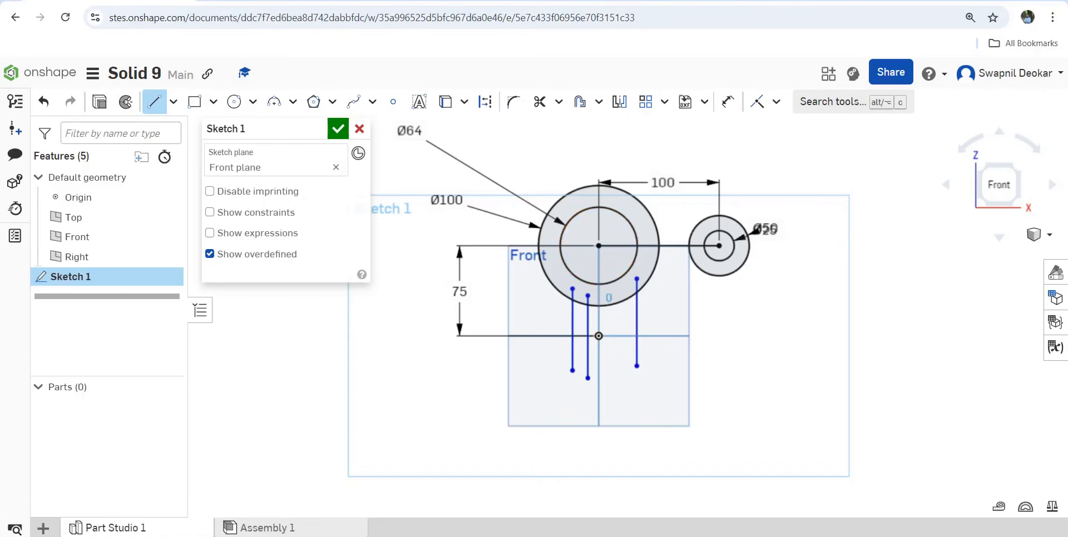
left_click(610, 359)
key("Escape")
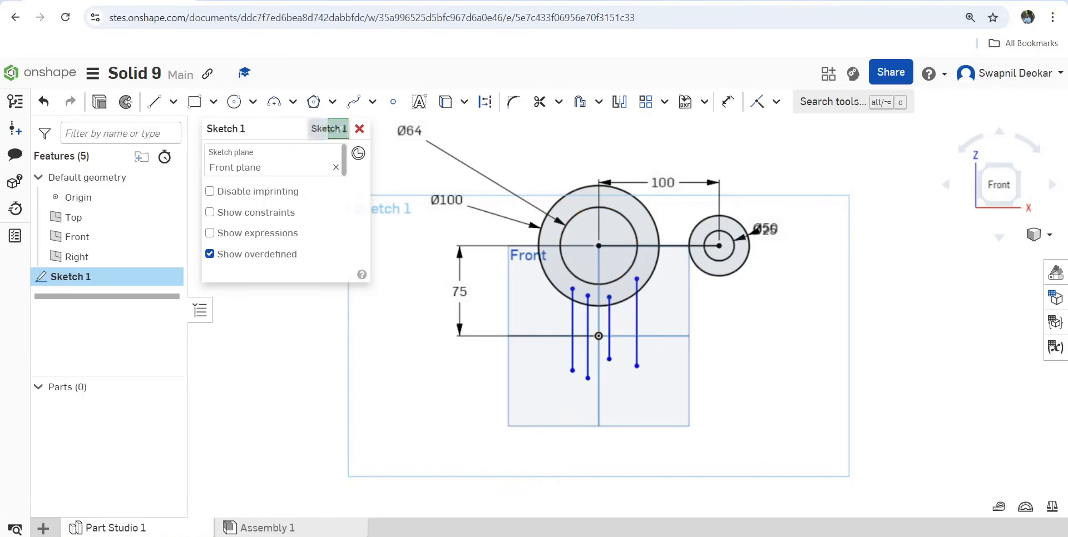
Draw two roughly horizontal lines joining the 100 mm and 50 mm circles, about 42 mm long above the centre line and a similar one below
left_click(154, 102)
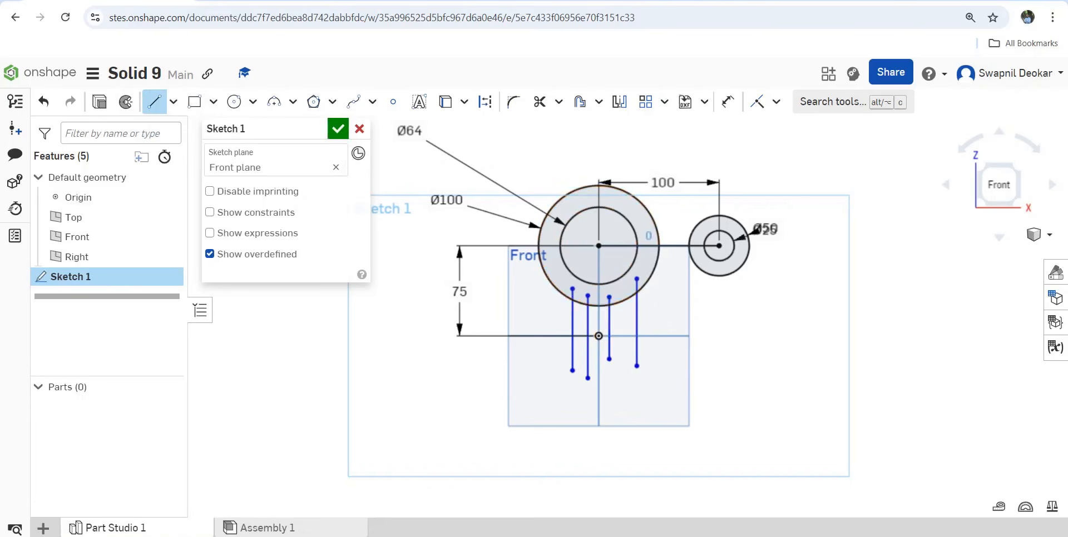
left_click(699, 235)
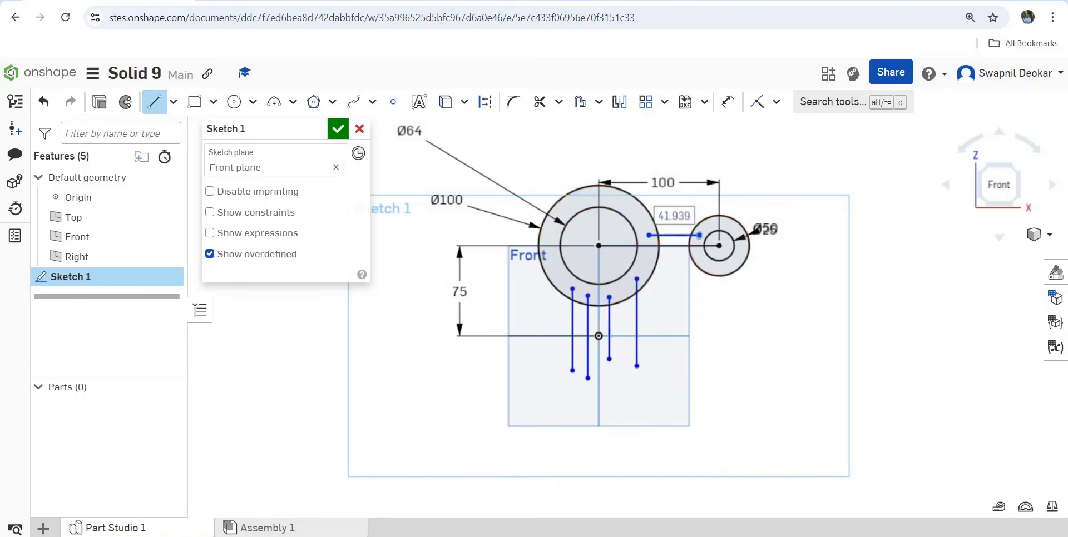
key("Escape")
key("l")
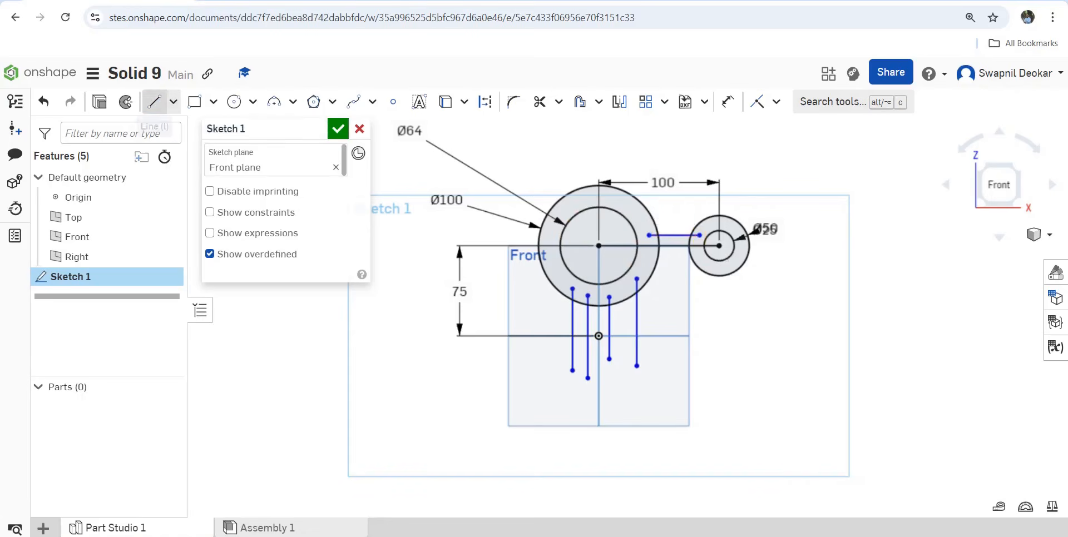
left_click(649, 259)
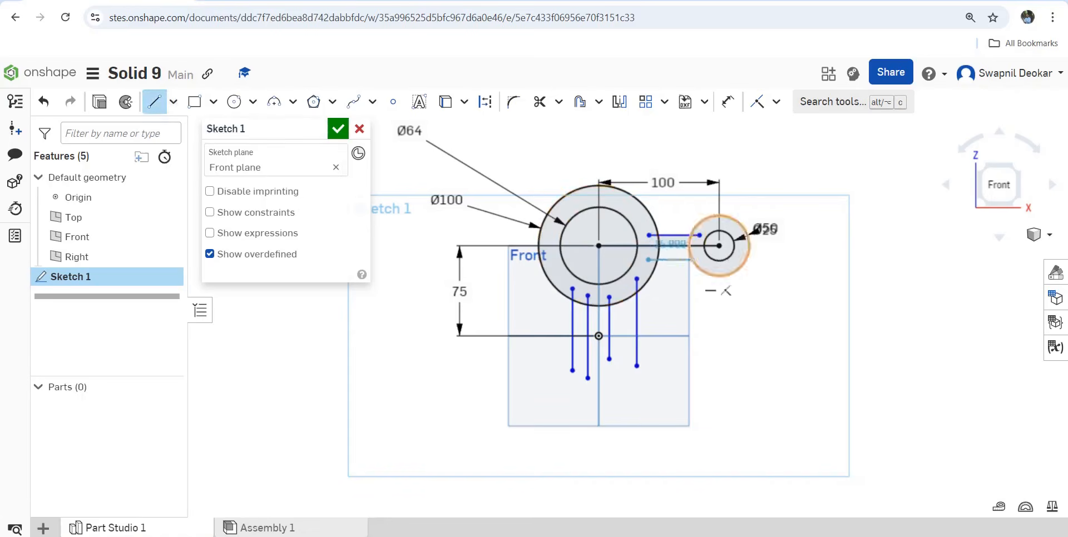
left_click(702, 260)
key("Escape")
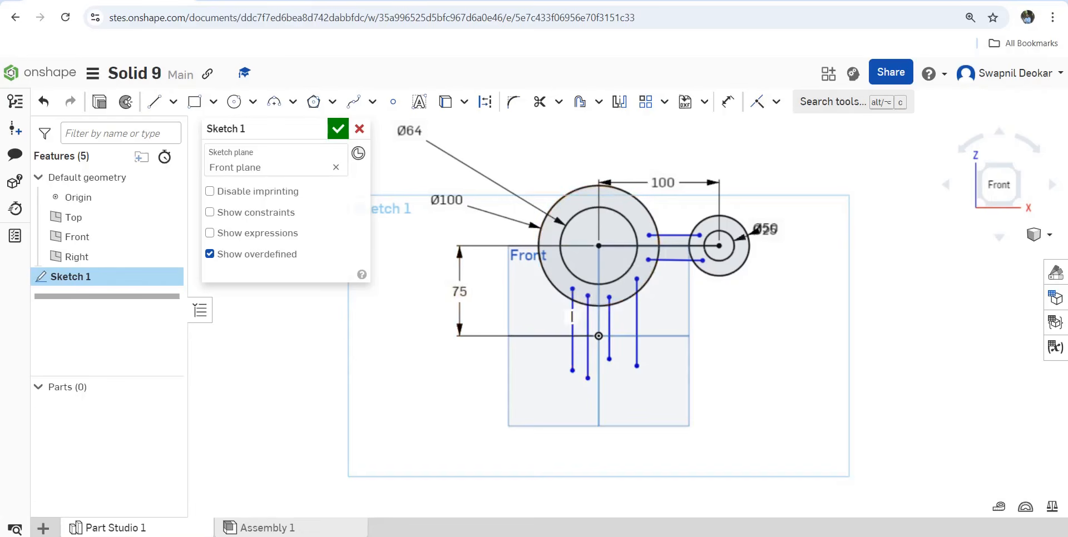
Dimension the distance between the two outer vertical lines to 50 mm
left_click(728, 101)
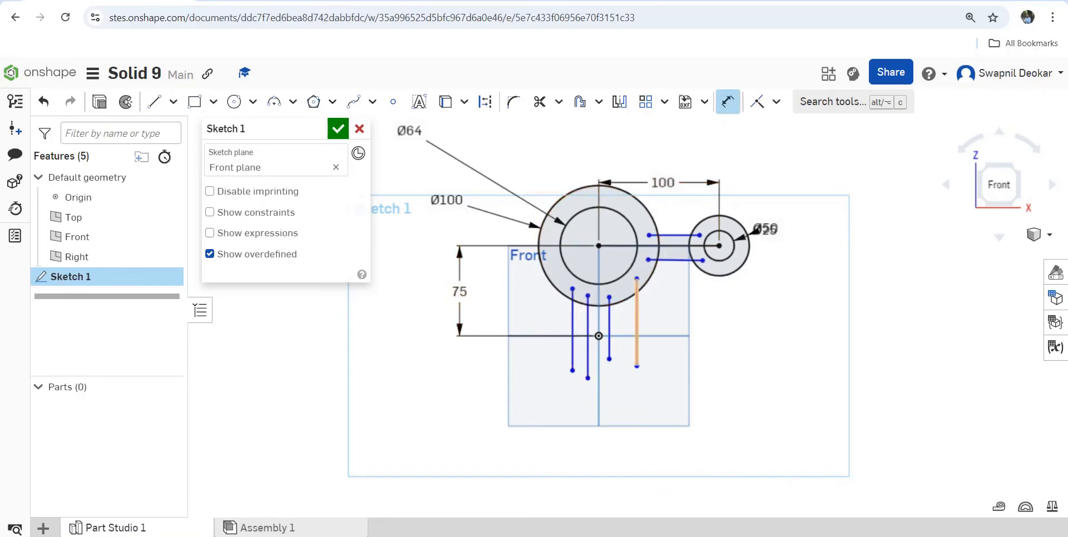
left_click(637, 342)
left_click(573, 345)
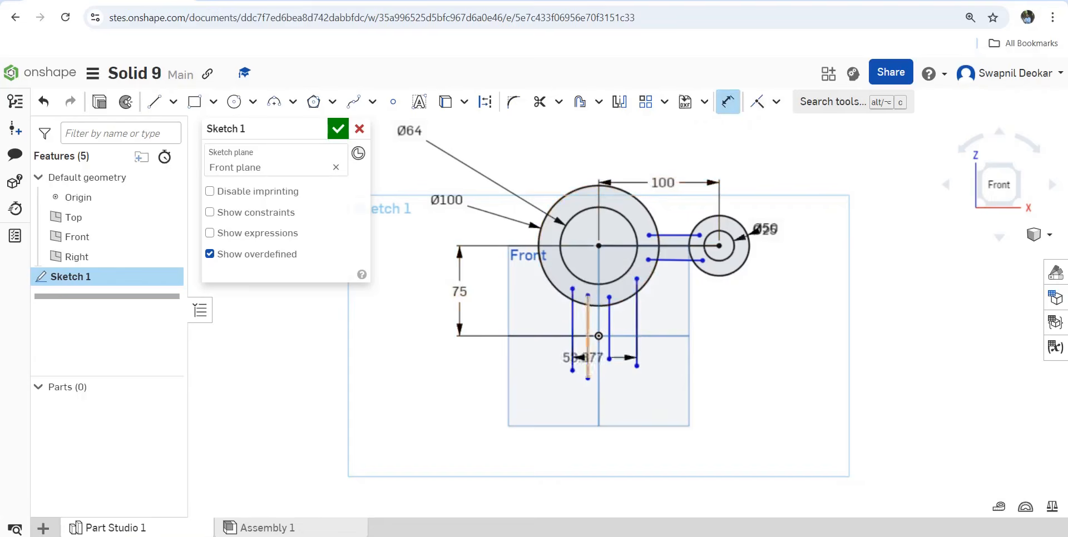
left_click(605, 401)
type("5")
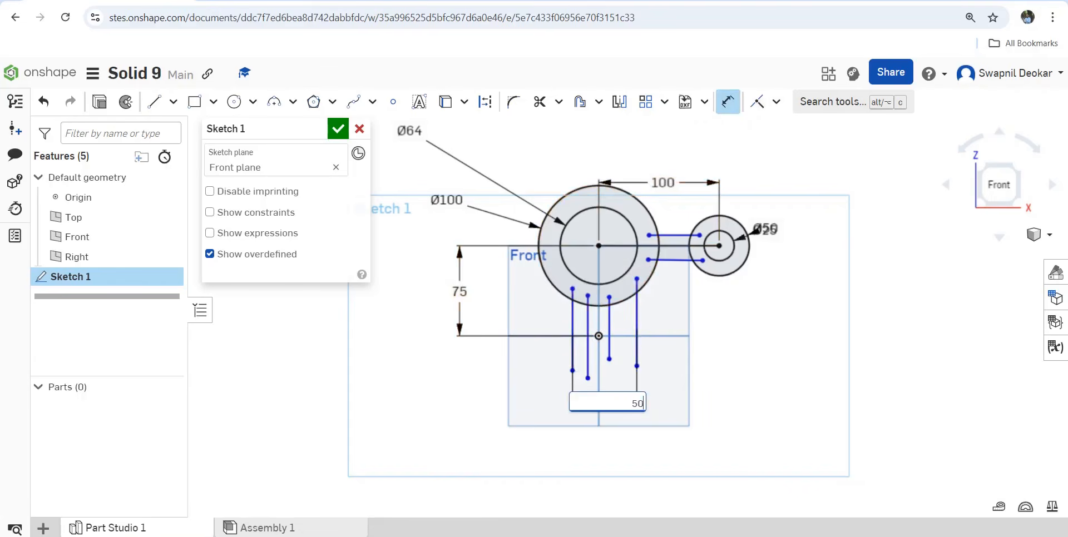
type("0")
key("Return")
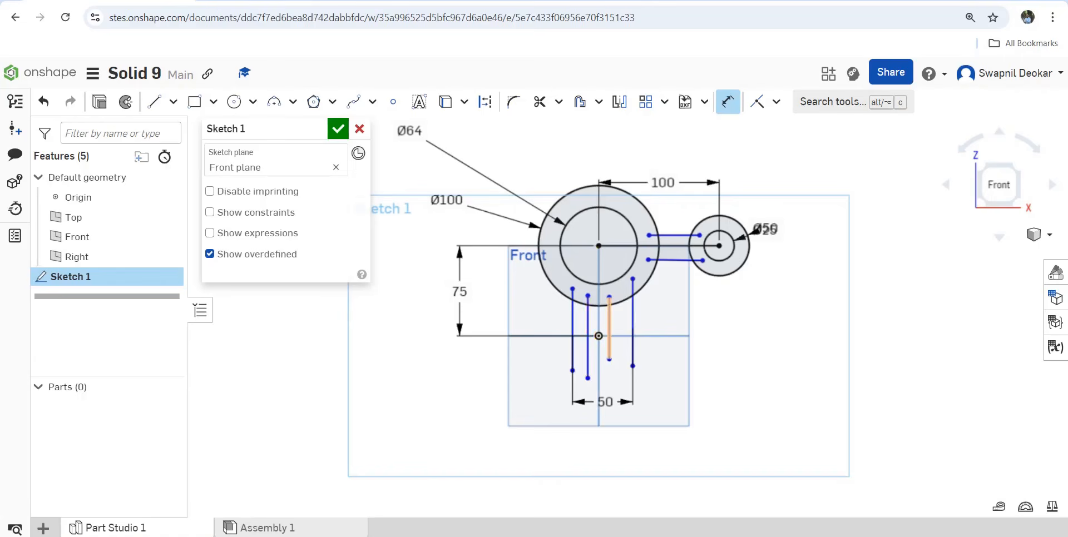
Dimension the distance between the two inner vertical lines to 6 mm
left_click(609, 344)
left_click(588, 353)
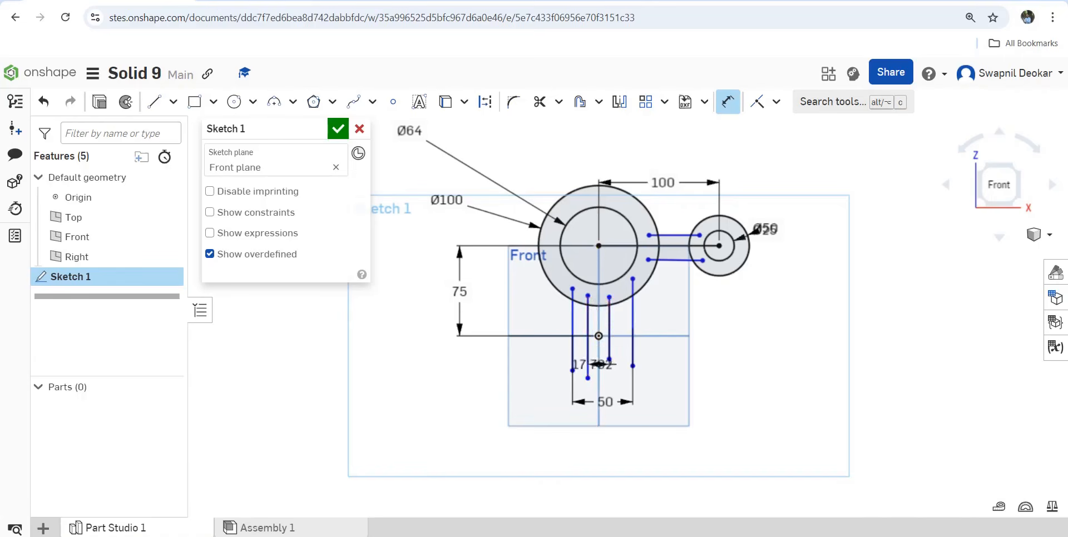
left_click(607, 384)
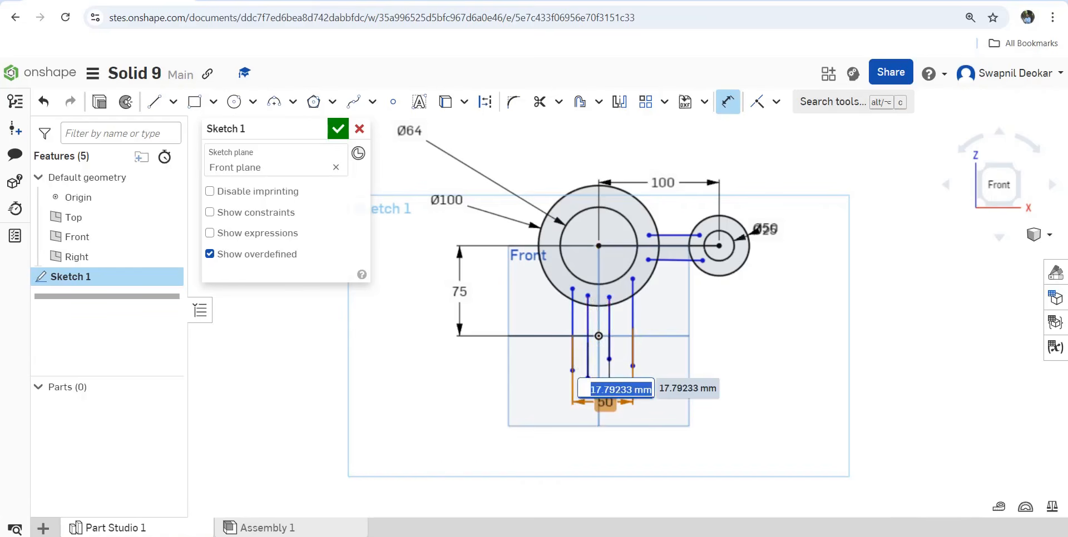
type("6")
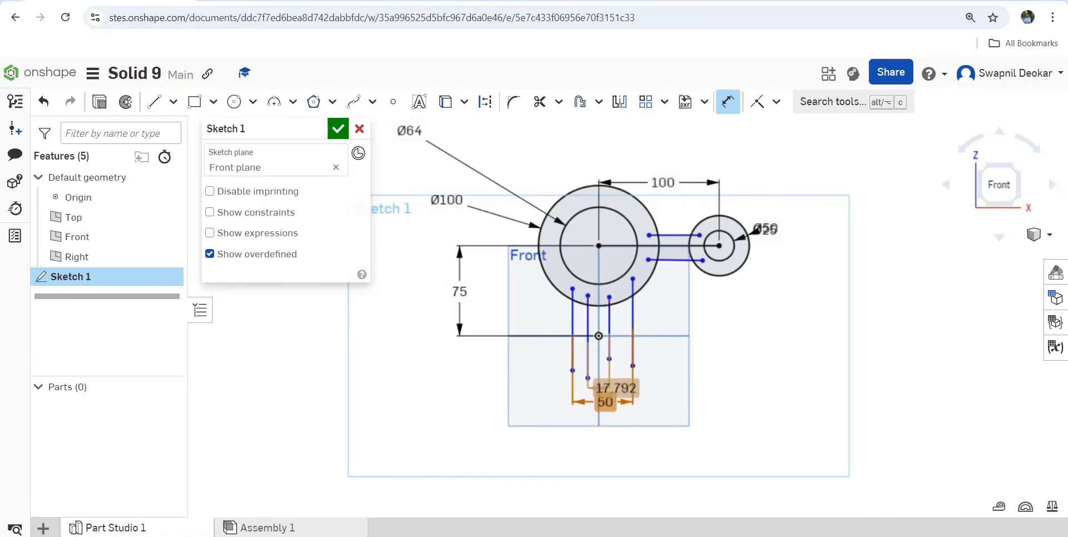
key("Return")
Constrain the two outer vertical lines to be symmetric about the vertical plane through the origin
scroll(577, 354, "up", 3)
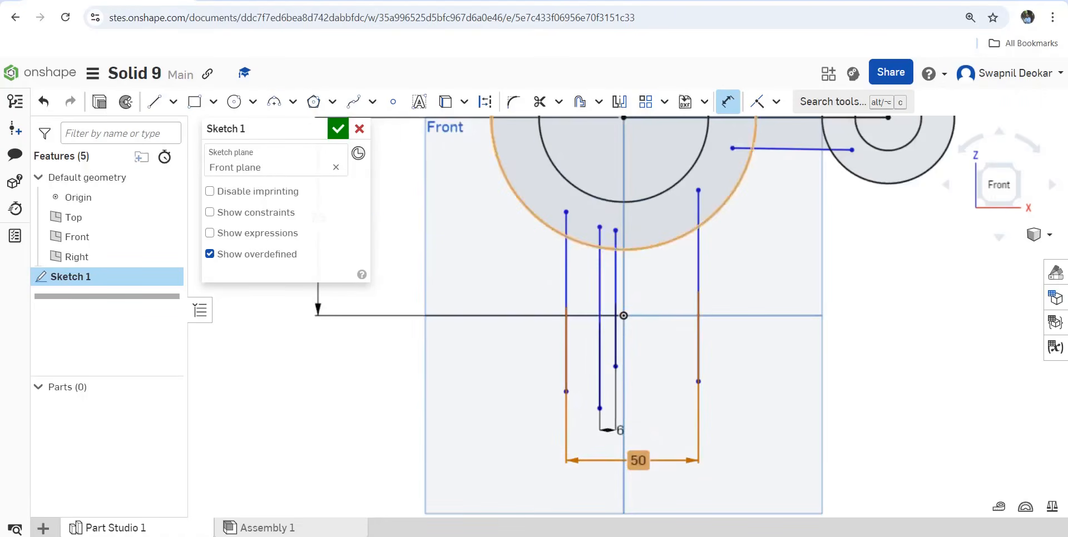
left_click(776, 101)
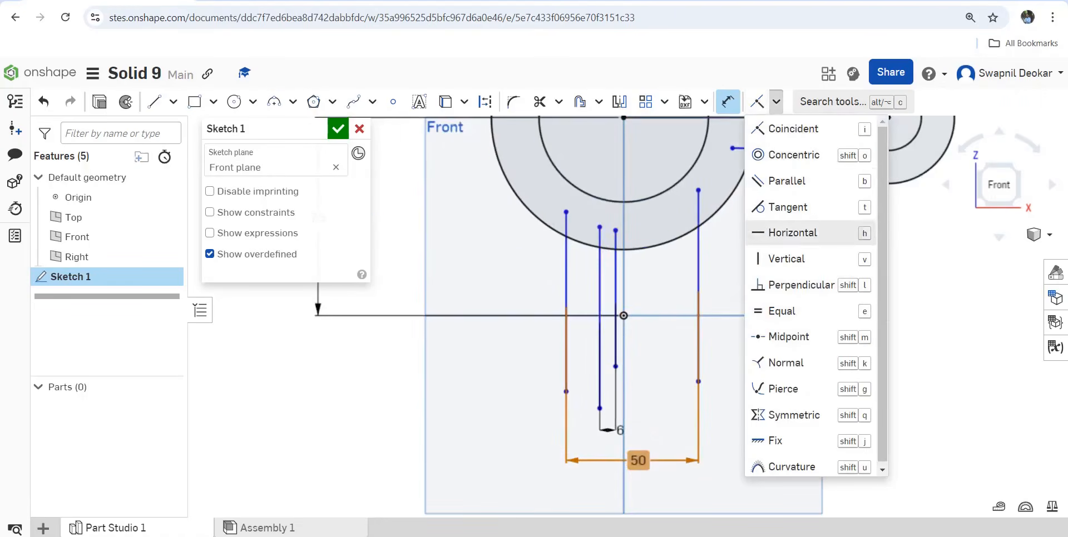
left_click(793, 415)
left_click(698, 330)
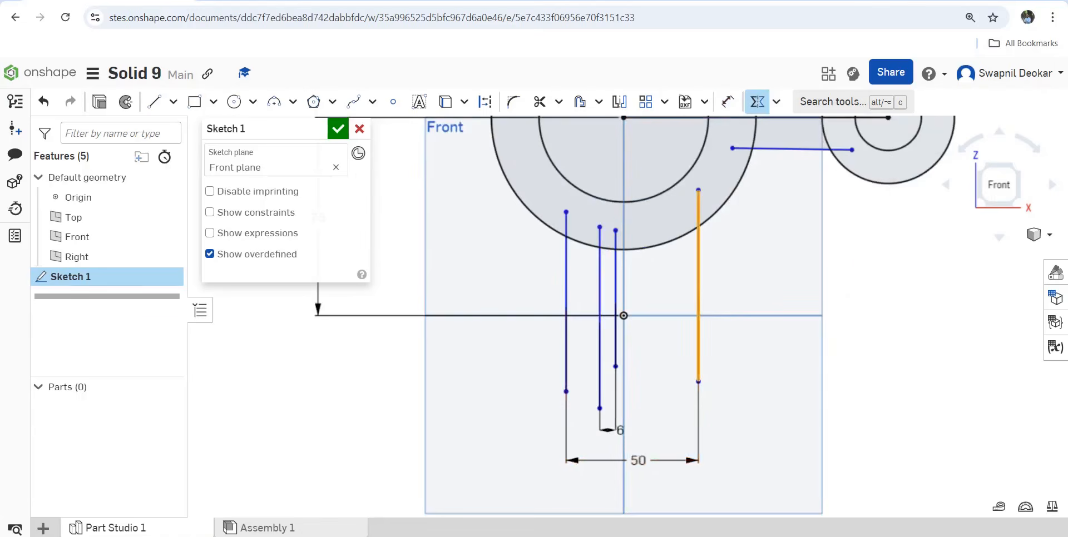
left_click(566, 340)
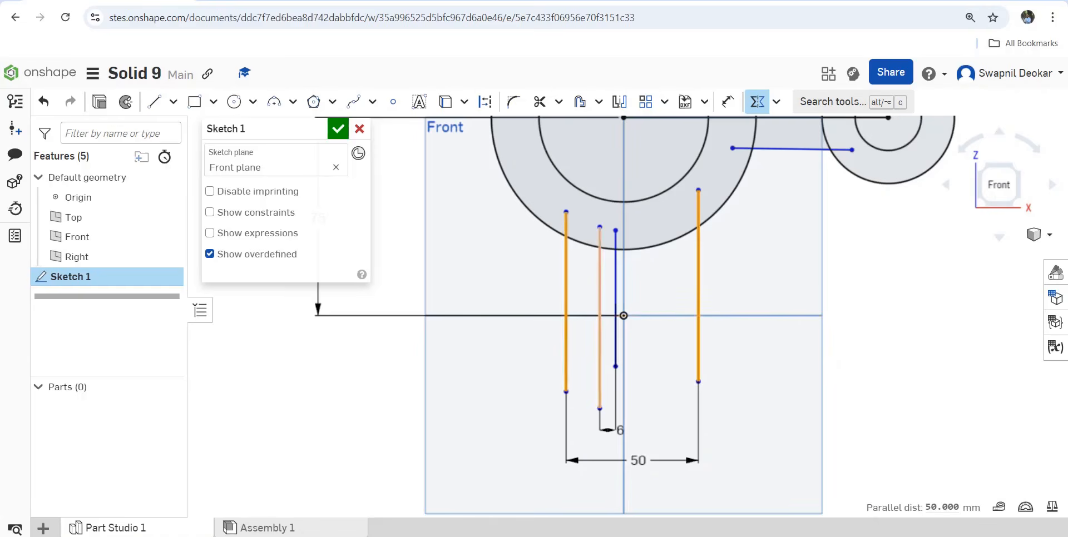
left_click(624, 350)
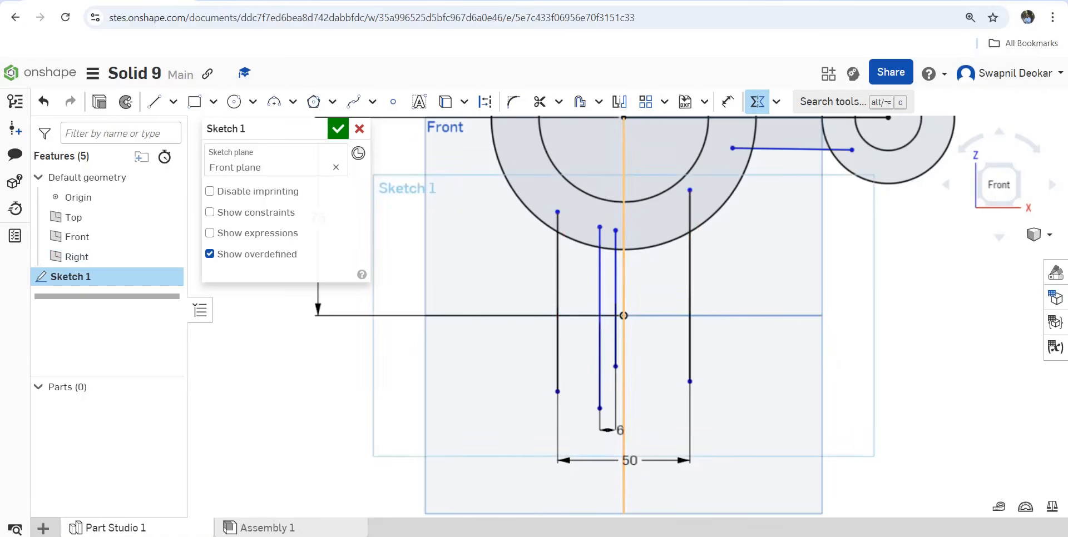
Constrain the two inner vertical lines to be symmetric about the same vertical plane
left_click(615, 334)
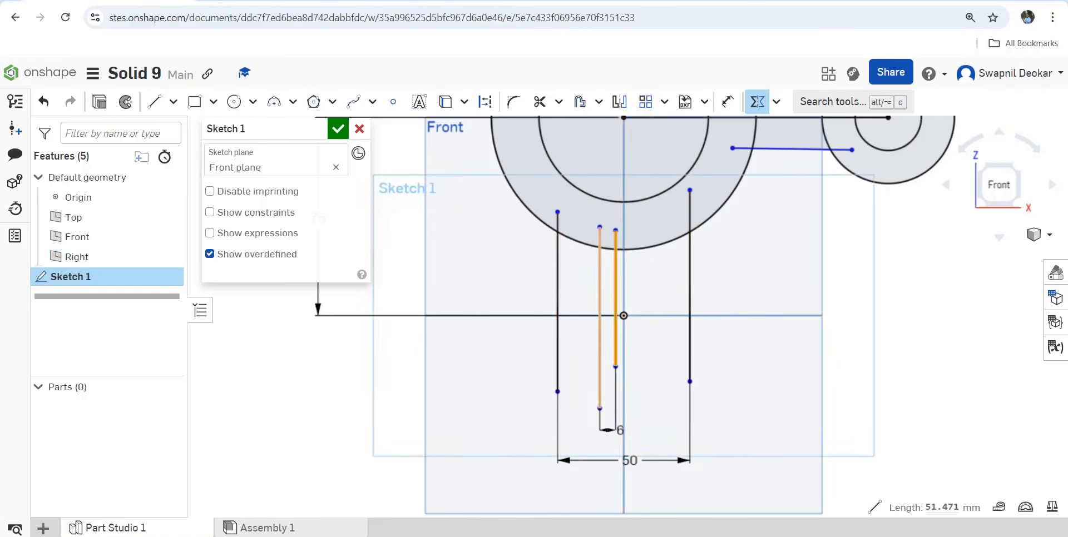
left_click(600, 334)
left_click(624, 349)
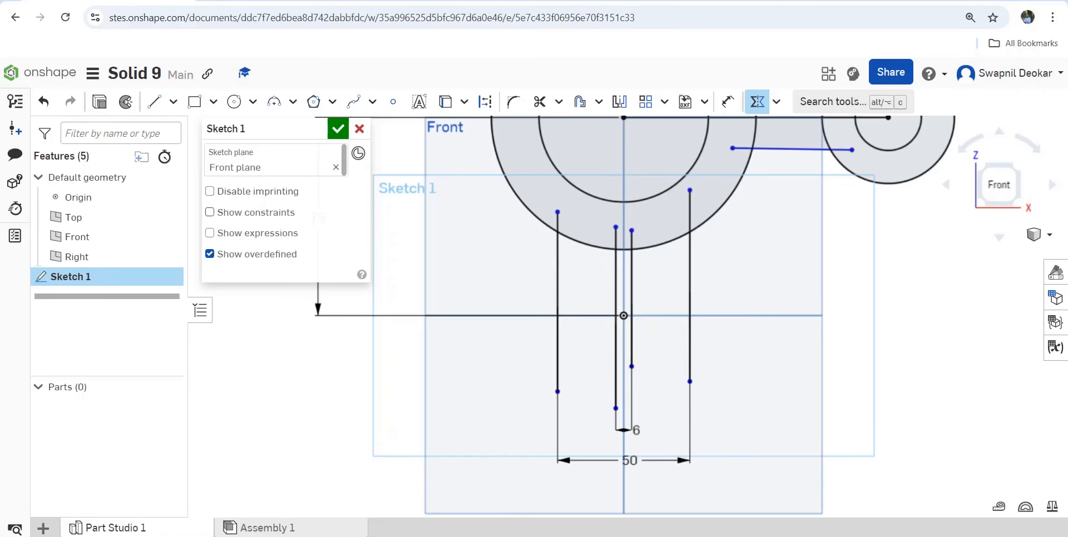
Draw a horizontal line about 81 mm long through the origin, crossing all four vertical lines
left_click(154, 101)
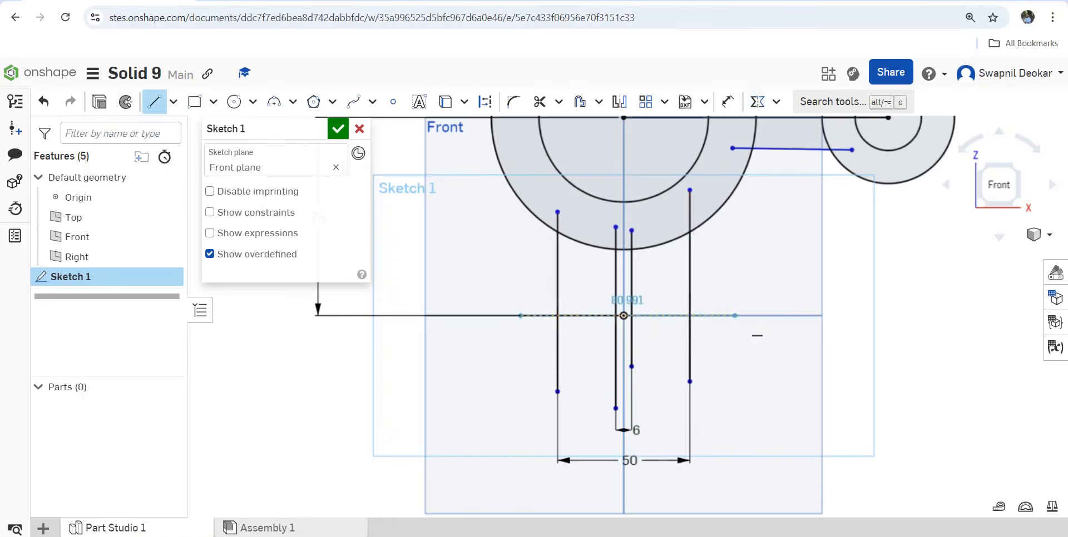
left_click(734, 315)
scroll(734, 315, "down", 3)
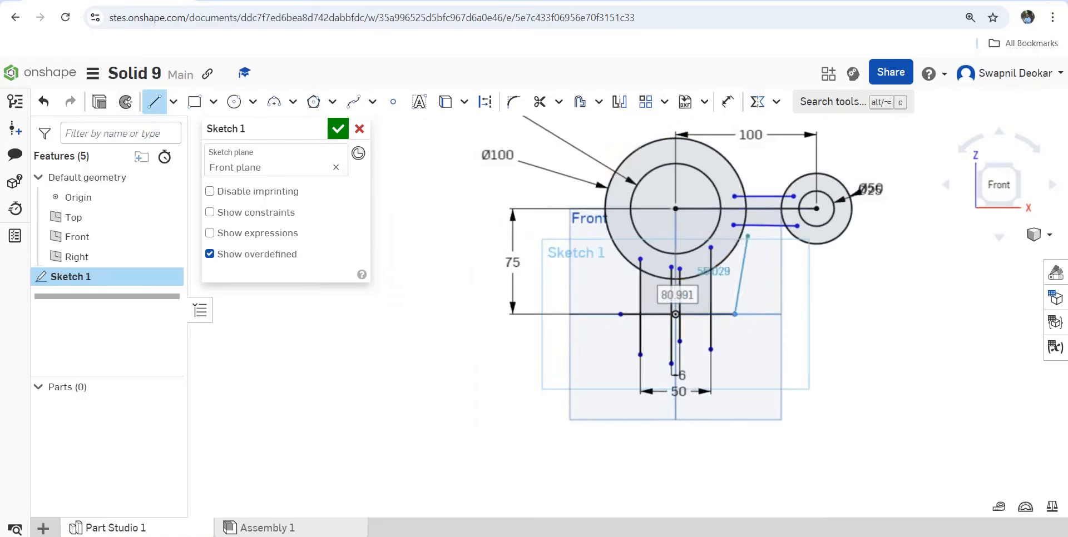
key("Escape")
Dimension the angle between the upper and lower lines that join the 100 mm and 50 mm circles
scroll(752, 139, "up", 1)
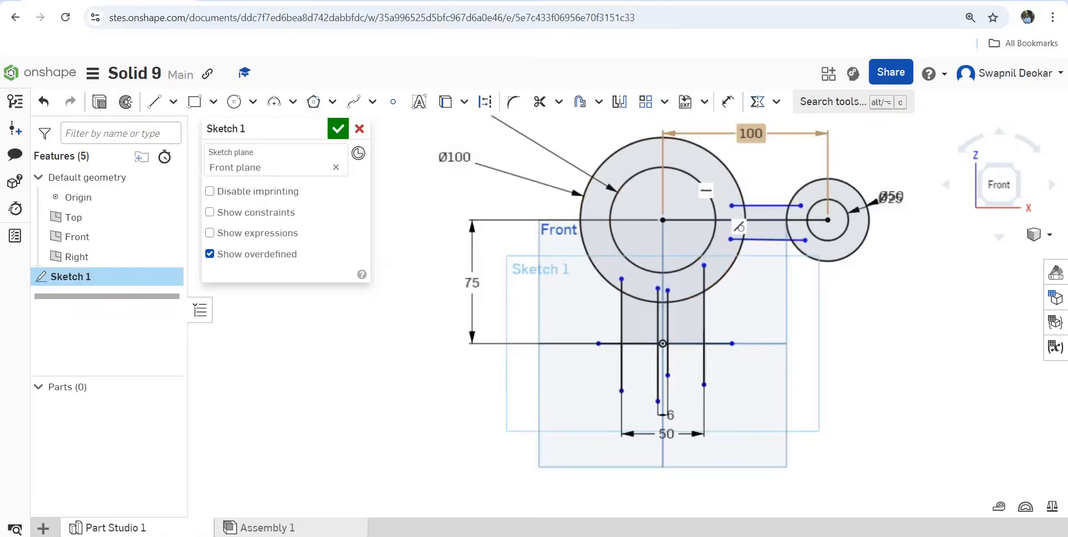
left_click(728, 102)
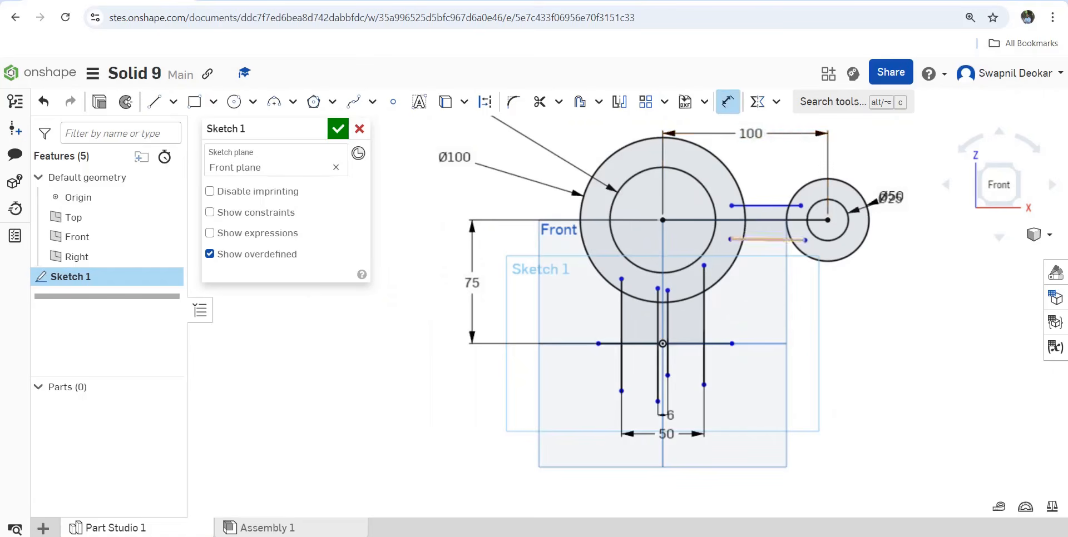
left_click(772, 240)
left_click(779, 206)
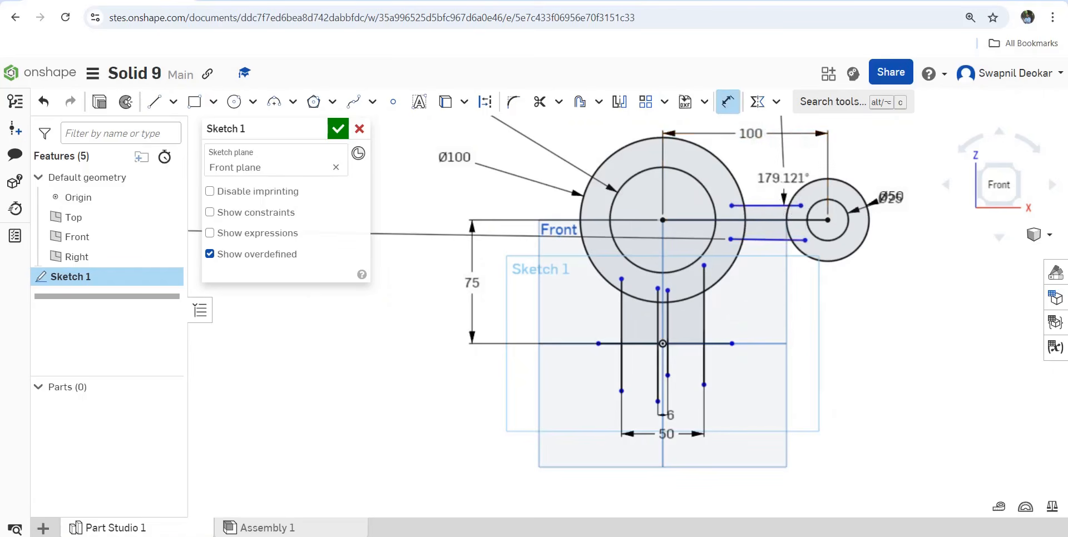
key("grave")
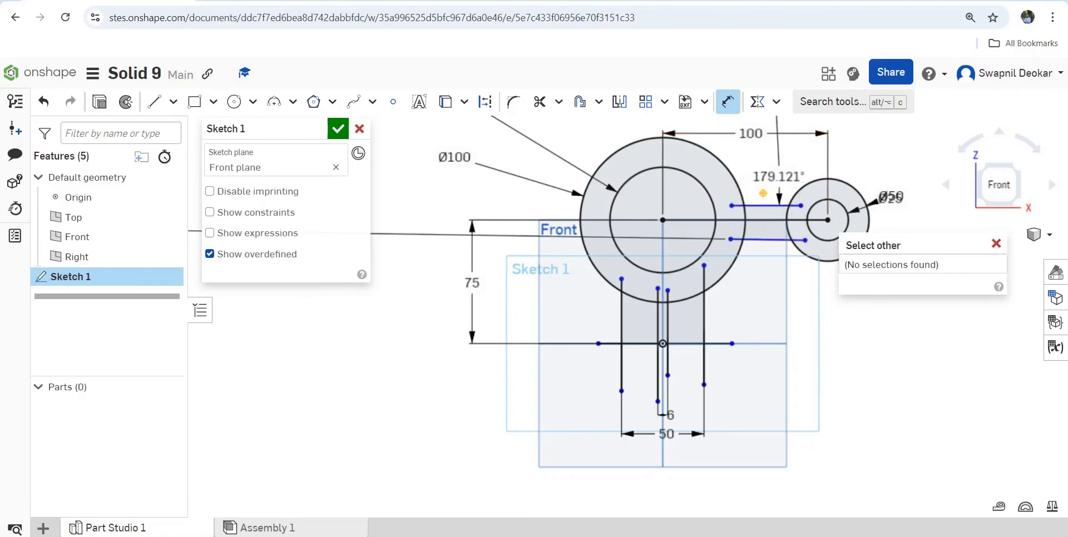
left_click(773, 176)
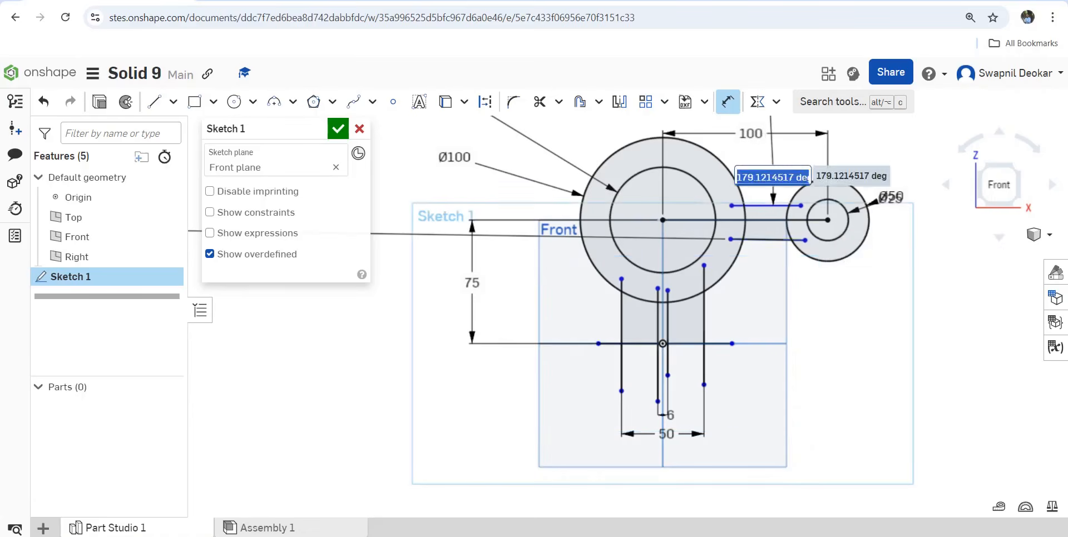
key("Return")
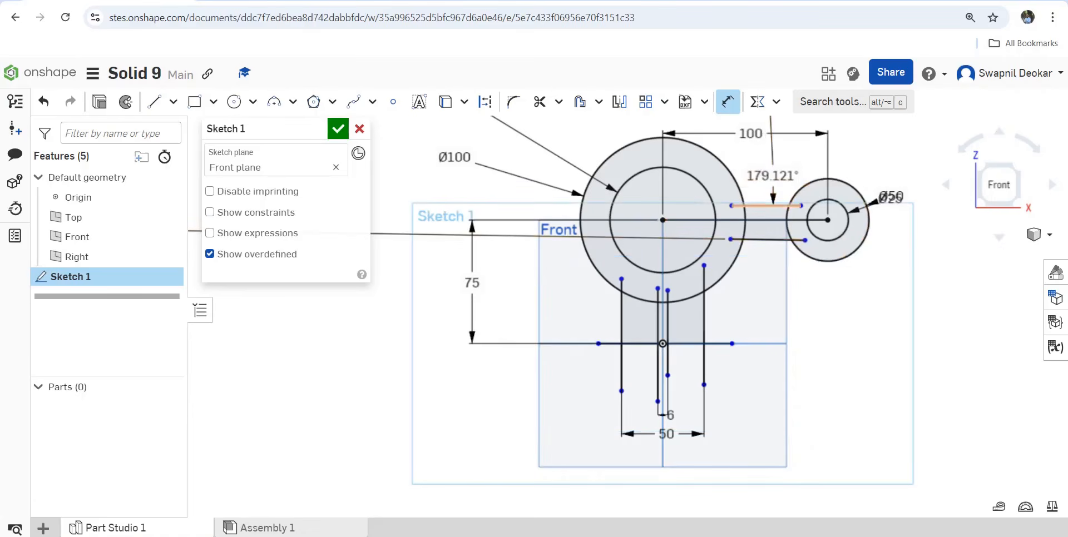
key("Escape")
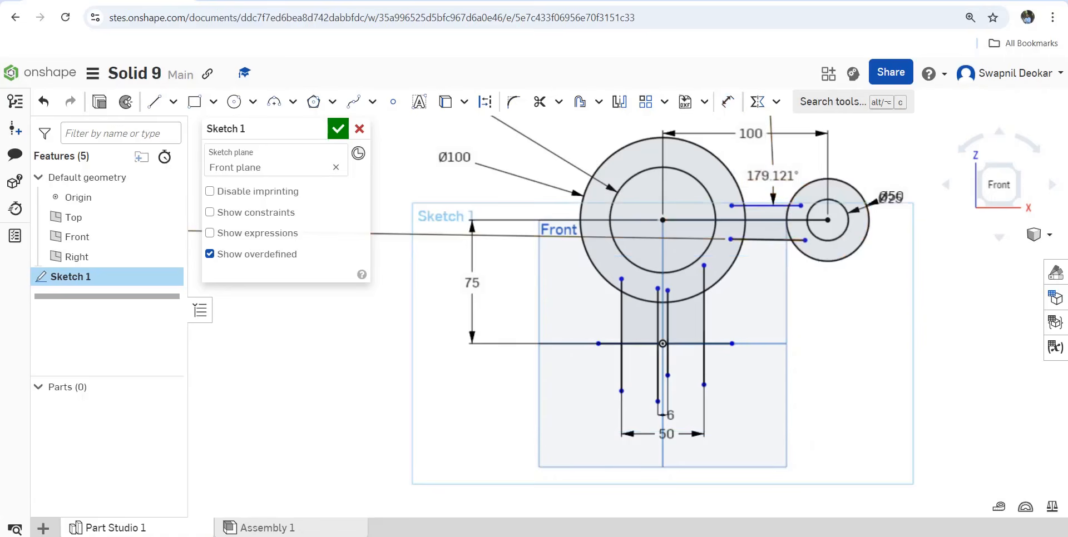
Apply a horizontal constraint to the upper line joining the 100 mm and 50 mm circles
left_click(768, 205)
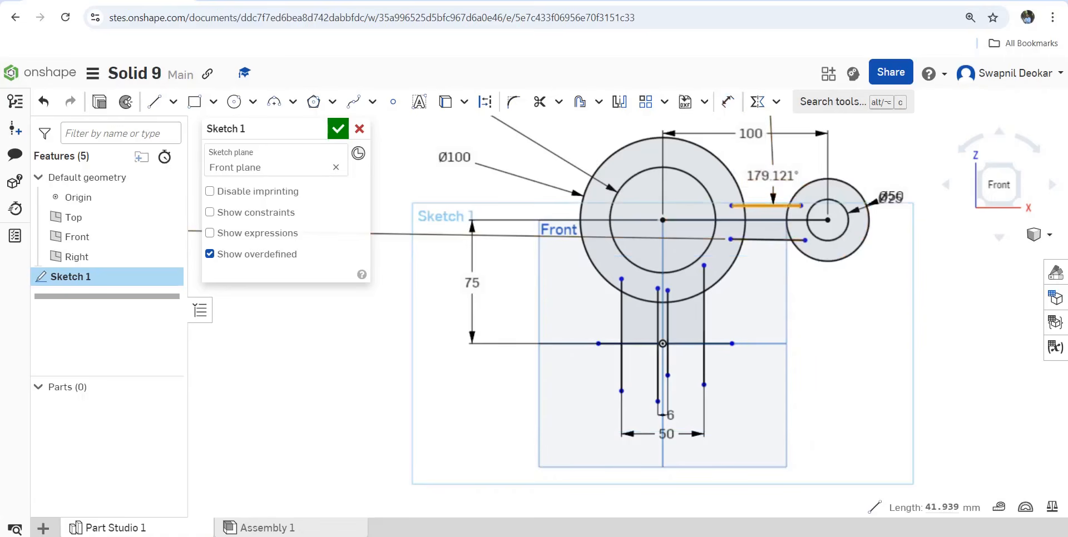
left_click(776, 101)
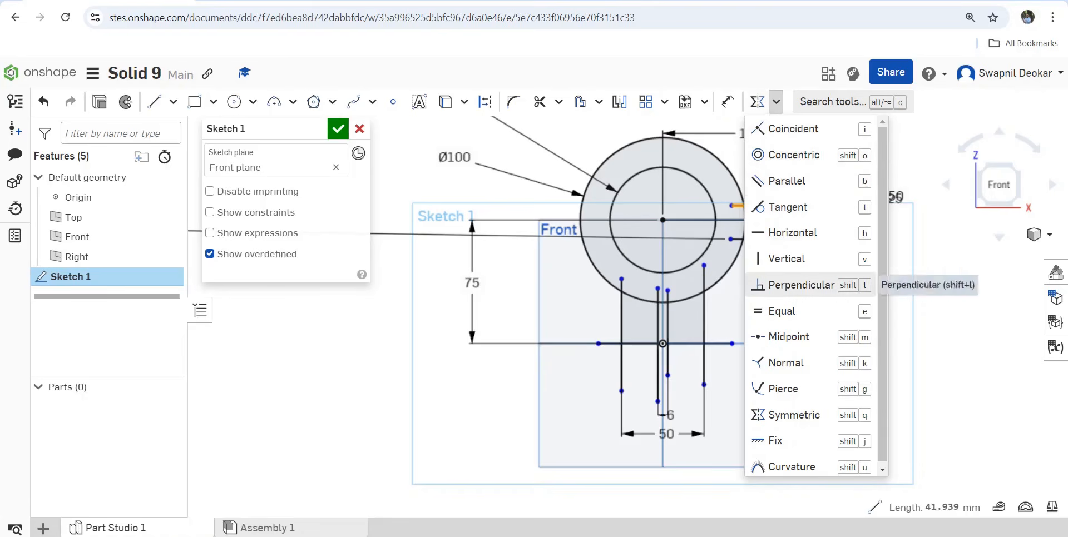
left_click(793, 232)
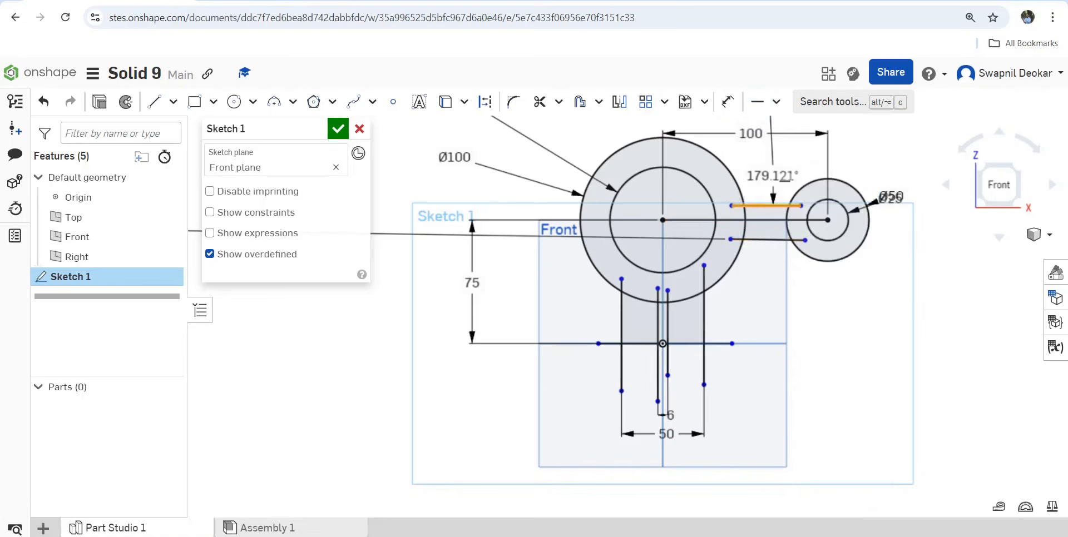
left_click(766, 205)
Delete the angle dimension between the upper and lower connecting lines
scroll(794, 257, "down", 5)
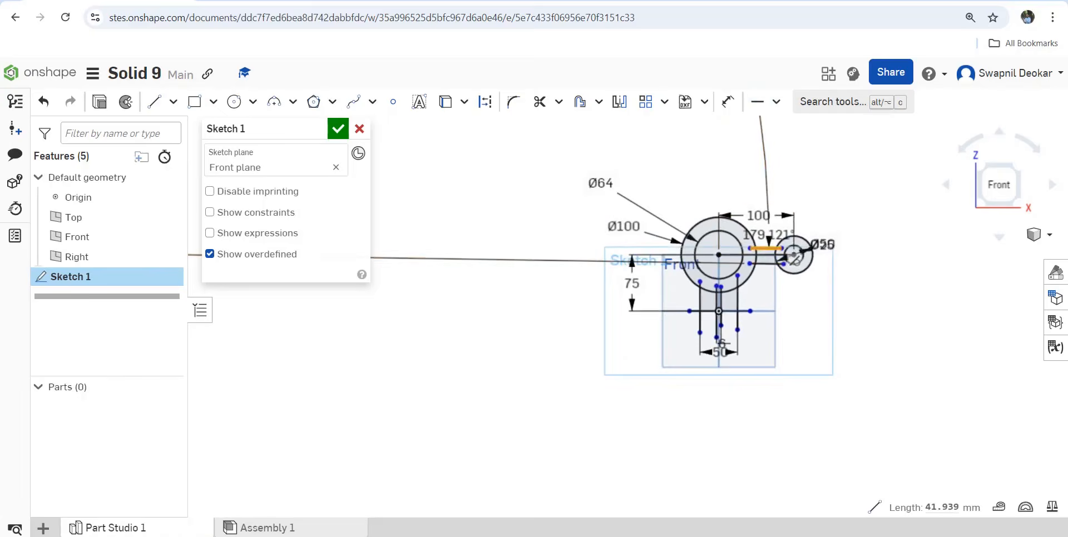
scroll(768, 266, "up", 5)
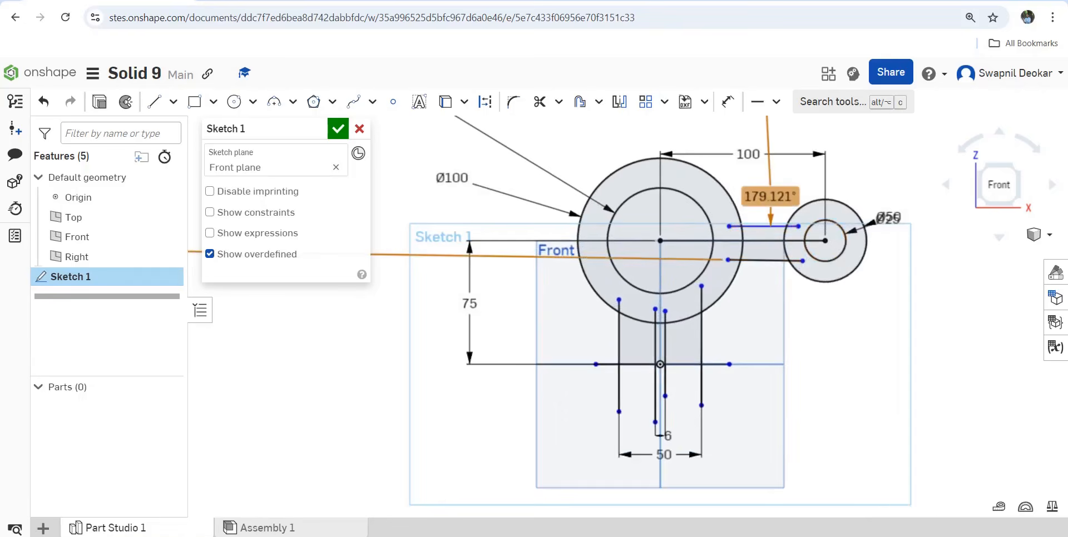
key("Delete")
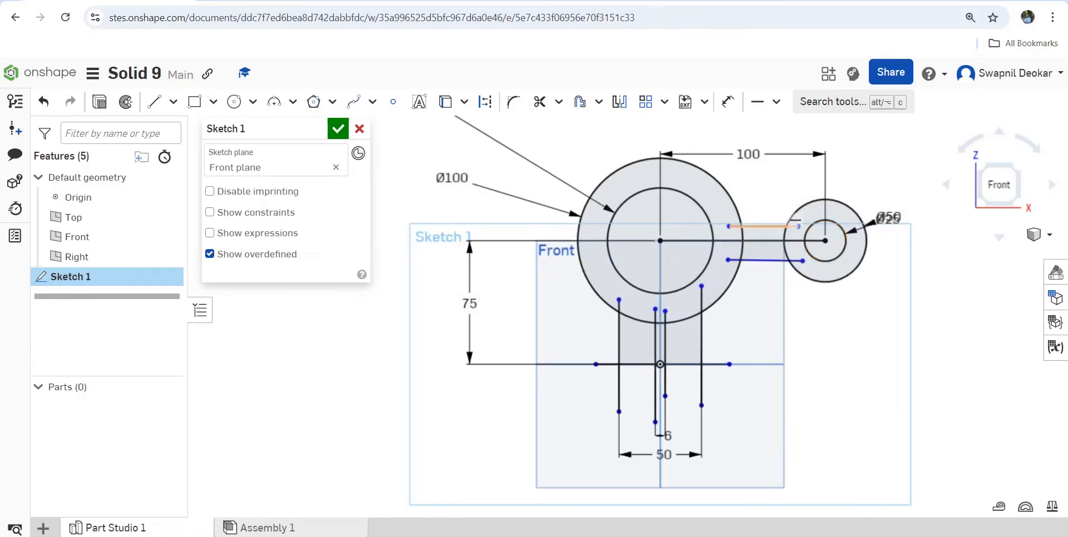
Constrain the lower line joining the 100 mm and 50 mm circles to be horizontal
left_click(735, 260)
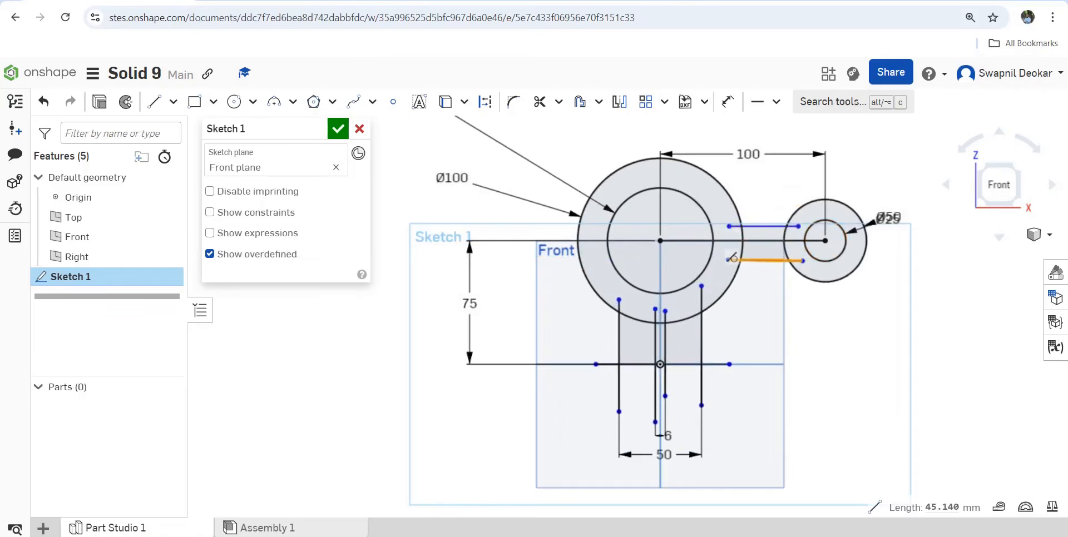
left_click(765, 261)
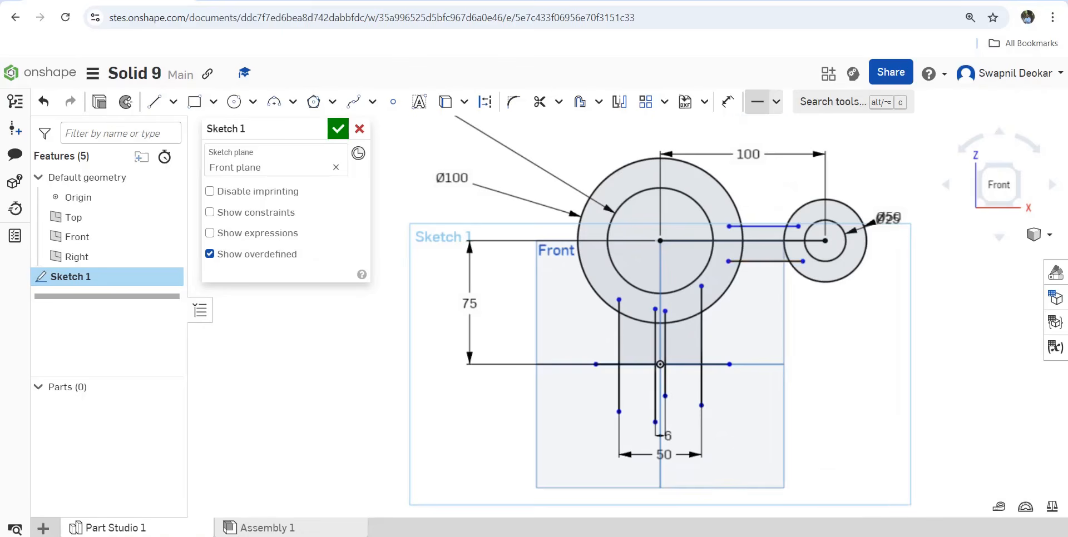
key("Escape")
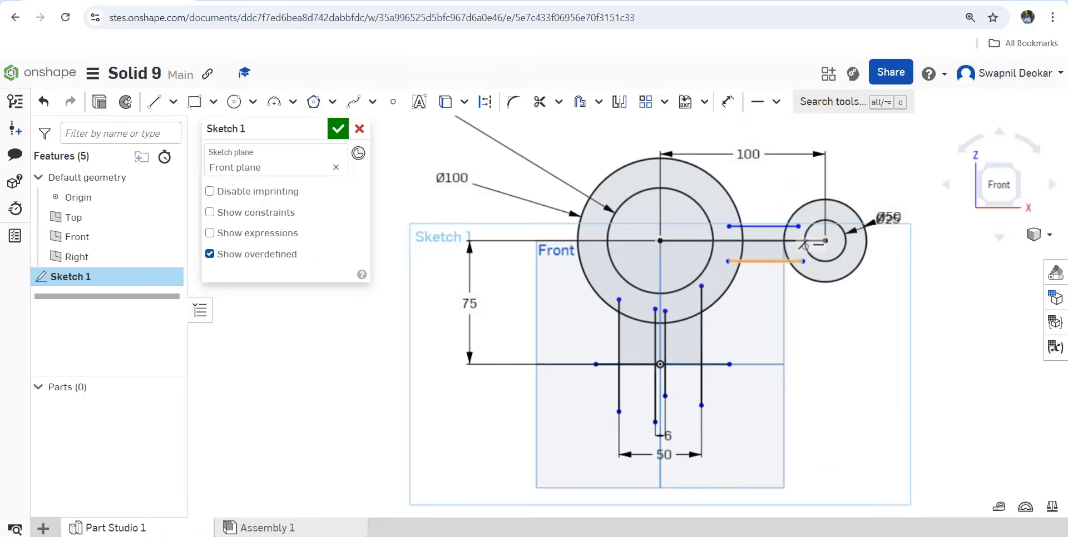
Dimension the distance between the upper and lower connecting lines as 10 mm
left_click(727, 101)
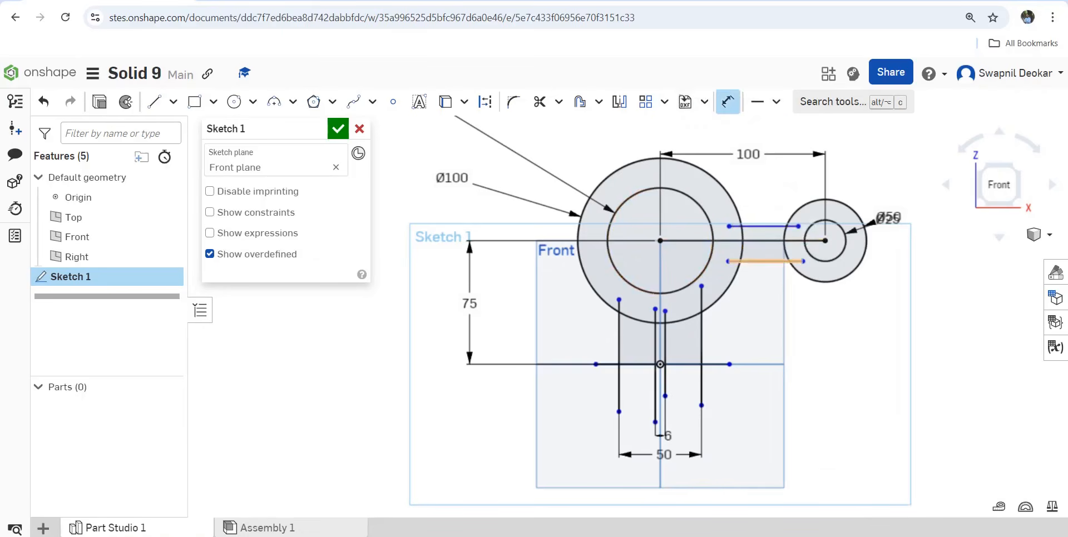
left_click(762, 261)
left_click(762, 226)
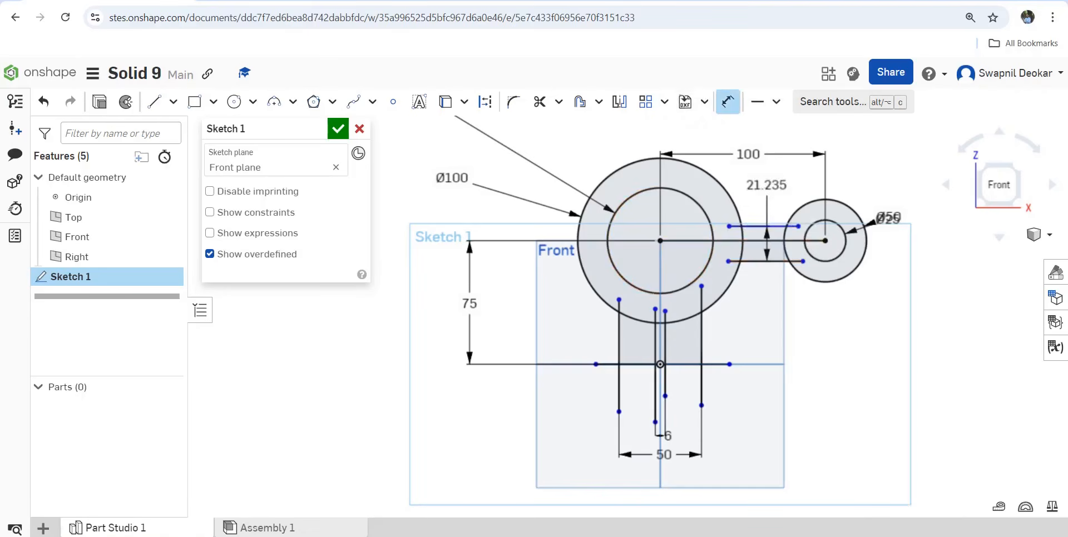
left_click(768, 186)
type("10")
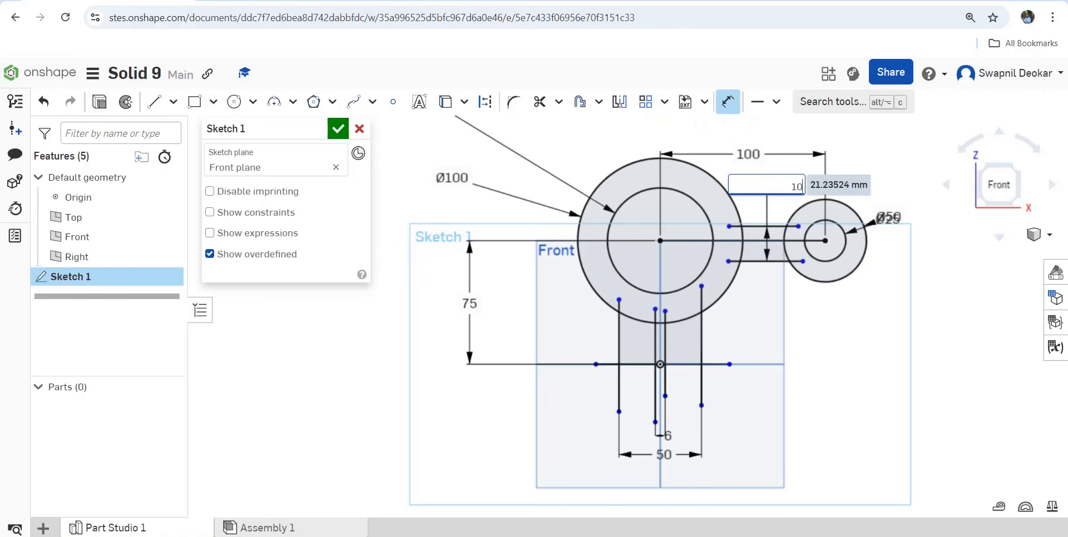
key("Return")
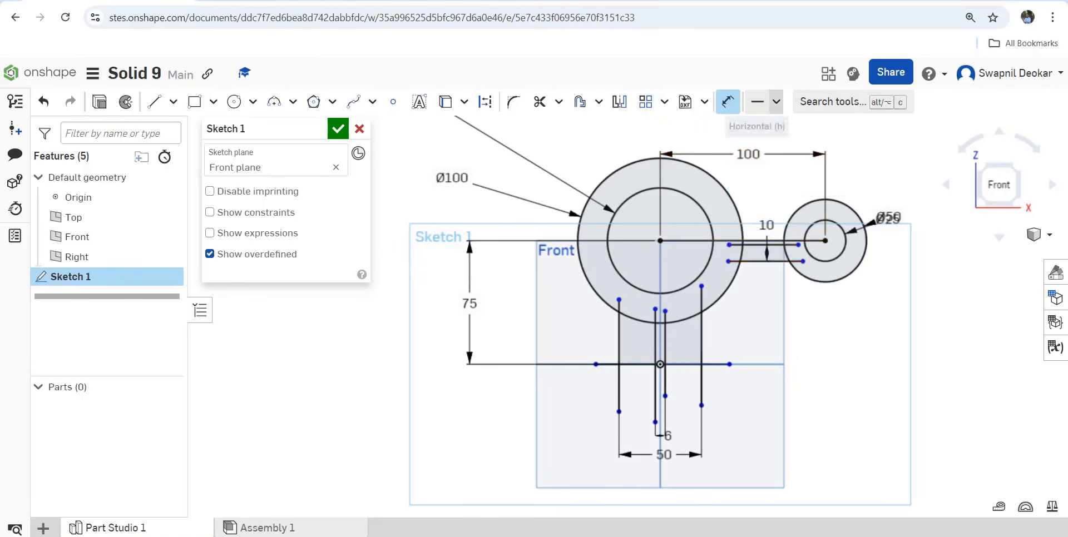
Try to make the two connecting lines symmetric about the horizontal line between the circle centres
left_click(776, 102)
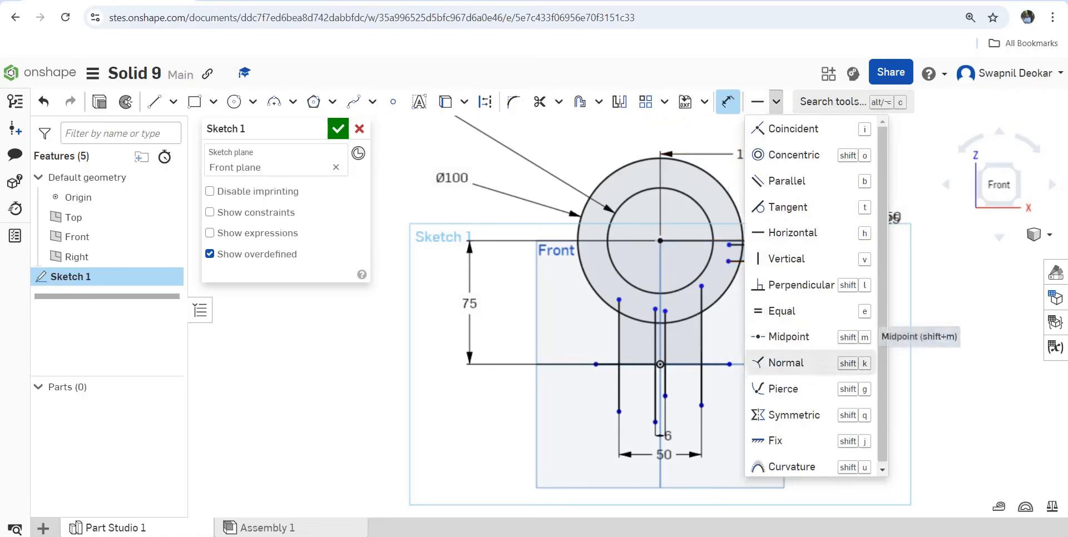
left_click(794, 415)
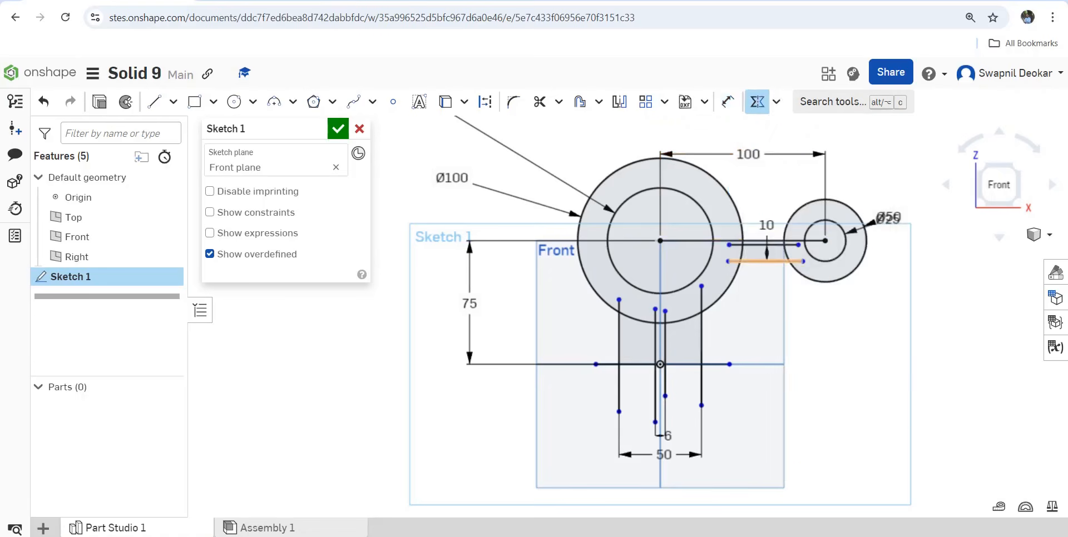
left_click(774, 262)
left_click(771, 245)
left_click(770, 240)
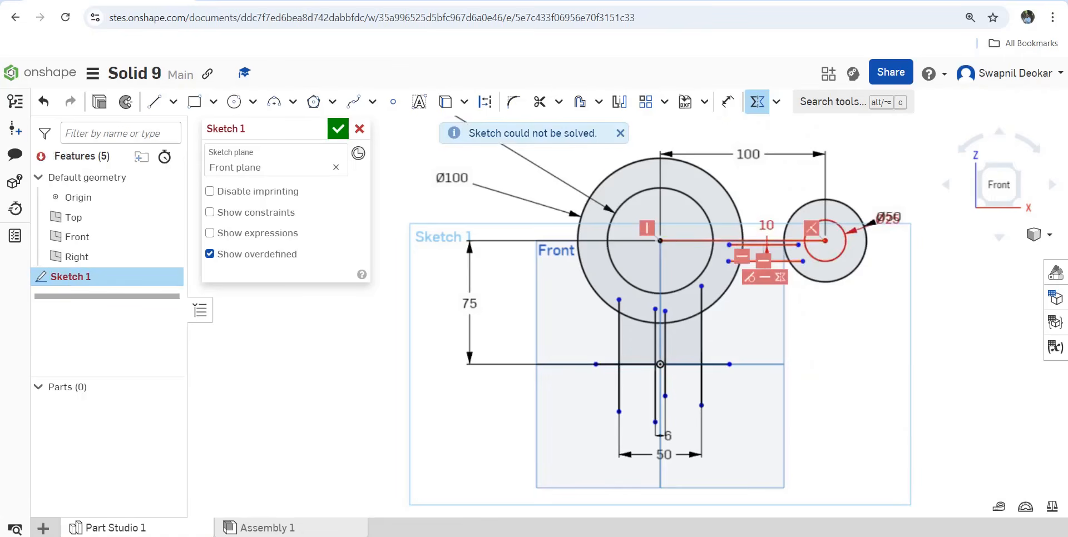
key("Escape")
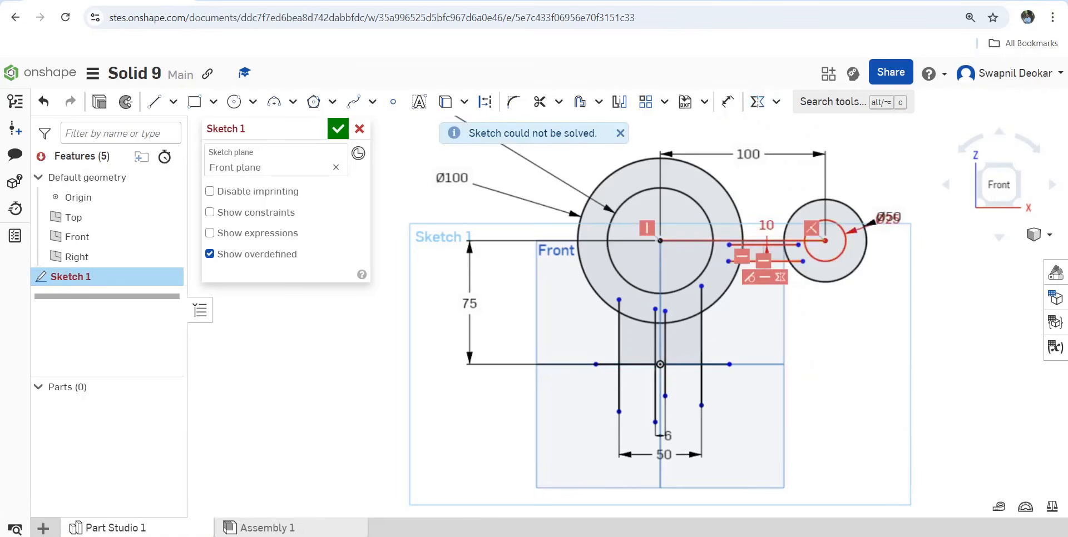
key("ctrl+z")
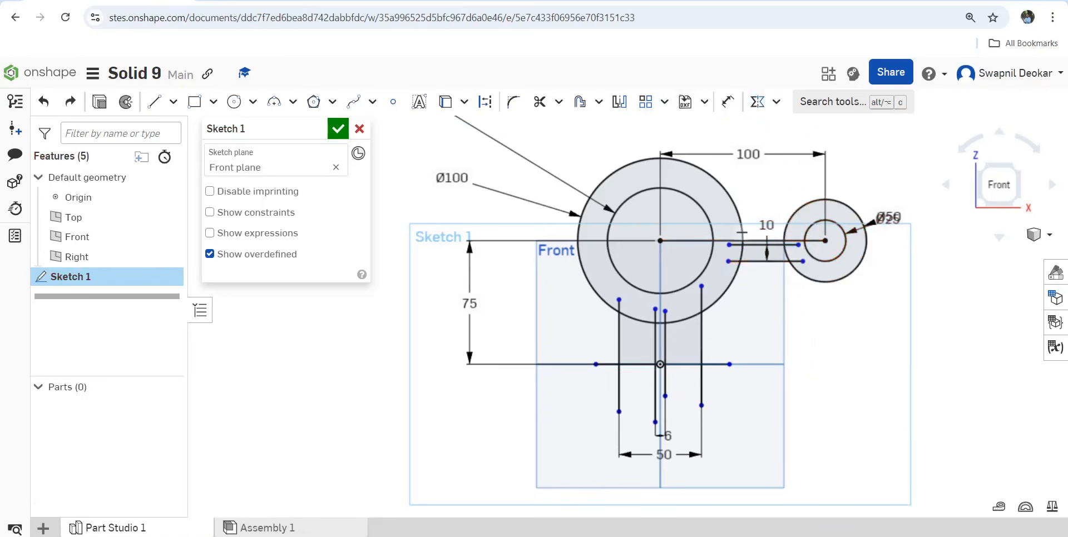
Dimension the lower connecting line 5 mm from the horizontal centre line and delete its tangent constraint to the 25 mm circle
left_click(728, 101)
left_click(751, 261)
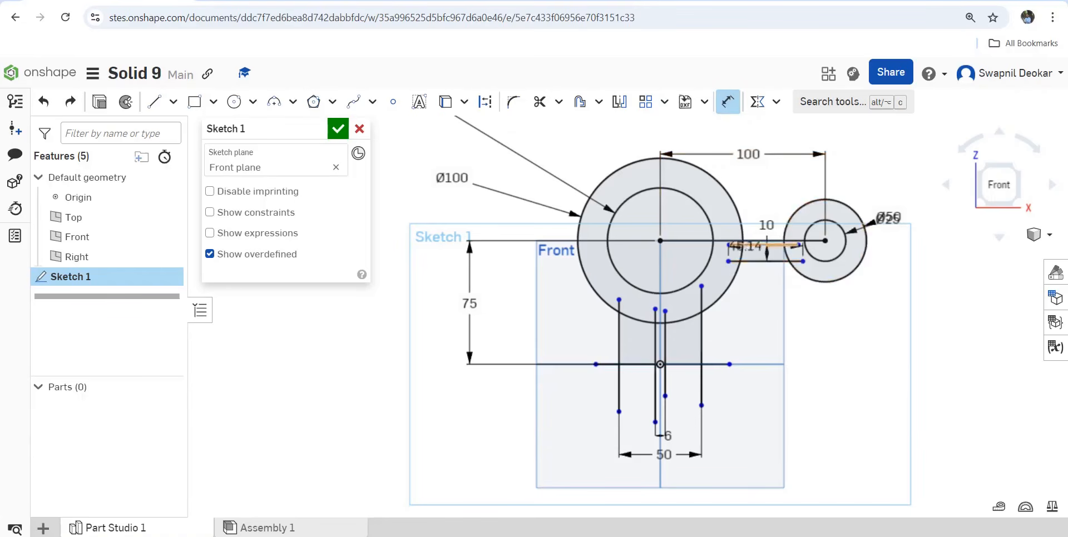
left_click(717, 241)
left_click(756, 180)
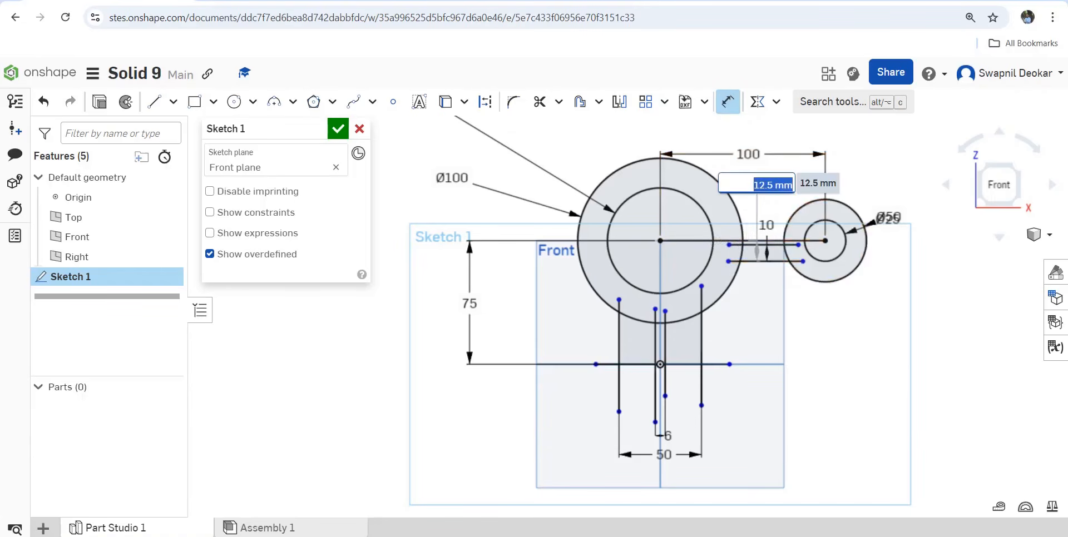
type("5")
key("Return")
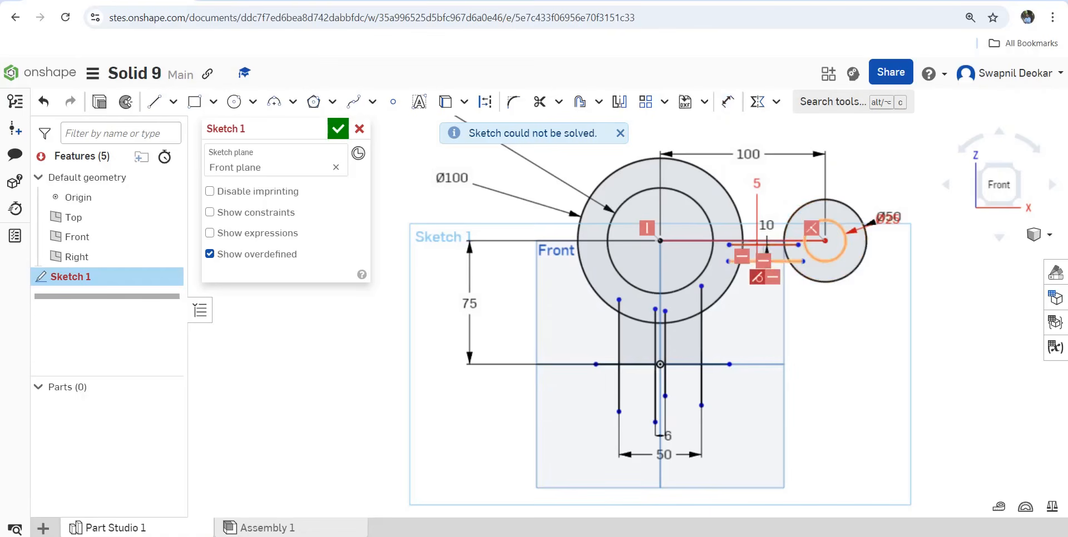
key("Delete")
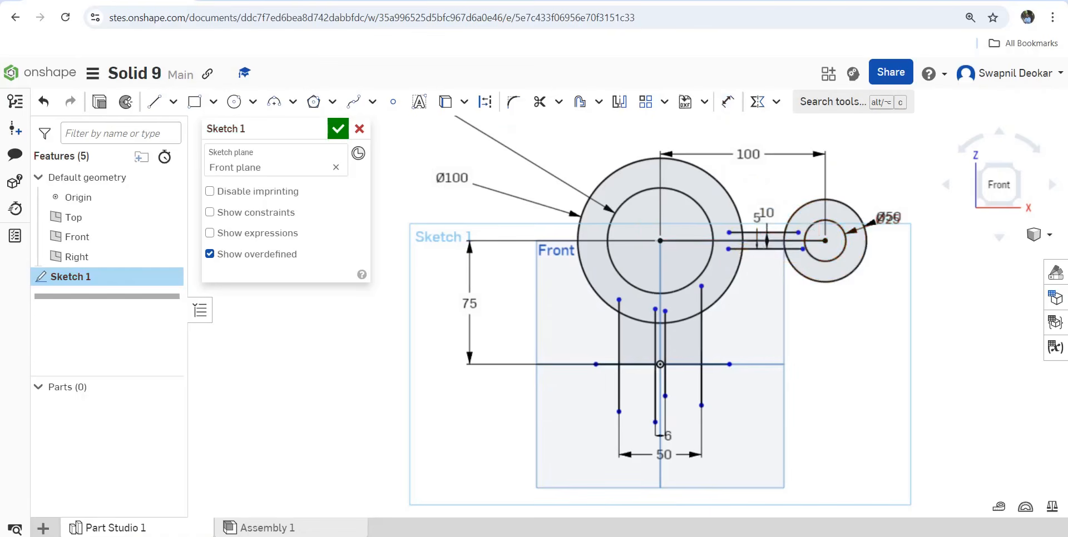
Switch to the PowerPoint slide with the part drawing to check the required shape and dimensions, and return to the sketch
scroll(744, 190, "up", 3)
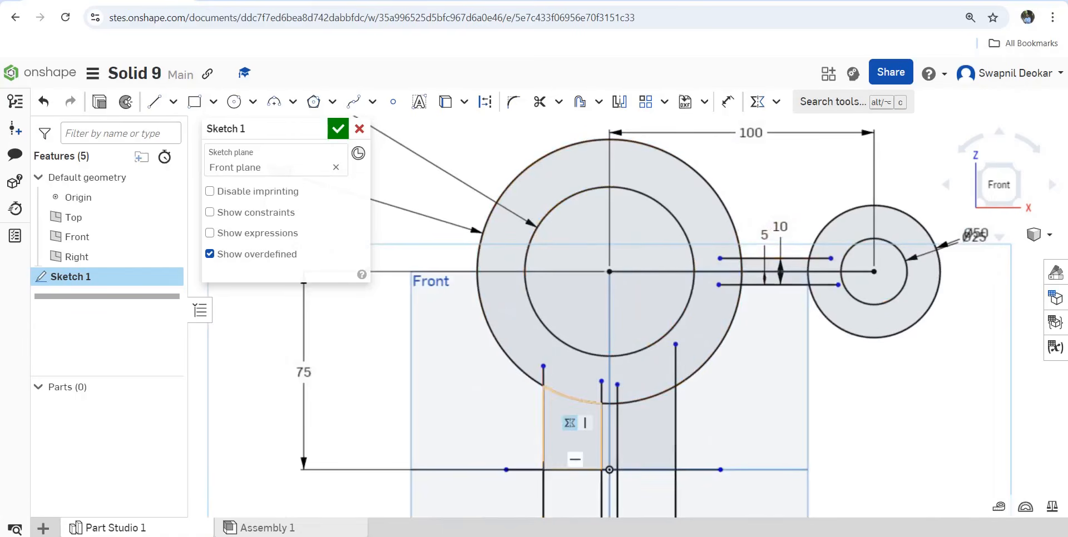
scroll(596, 434, "down", 1)
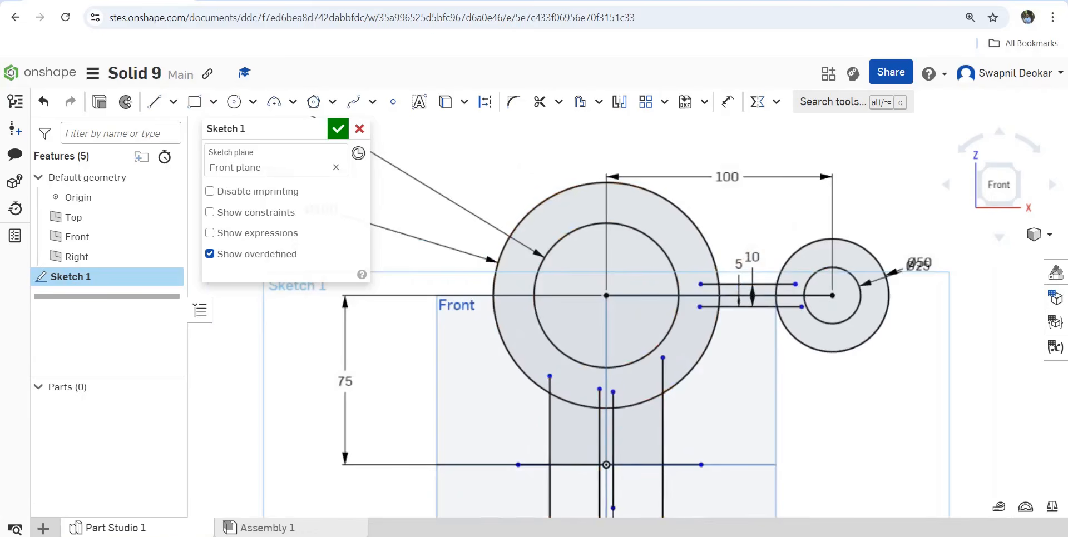
left_click(688, 536)
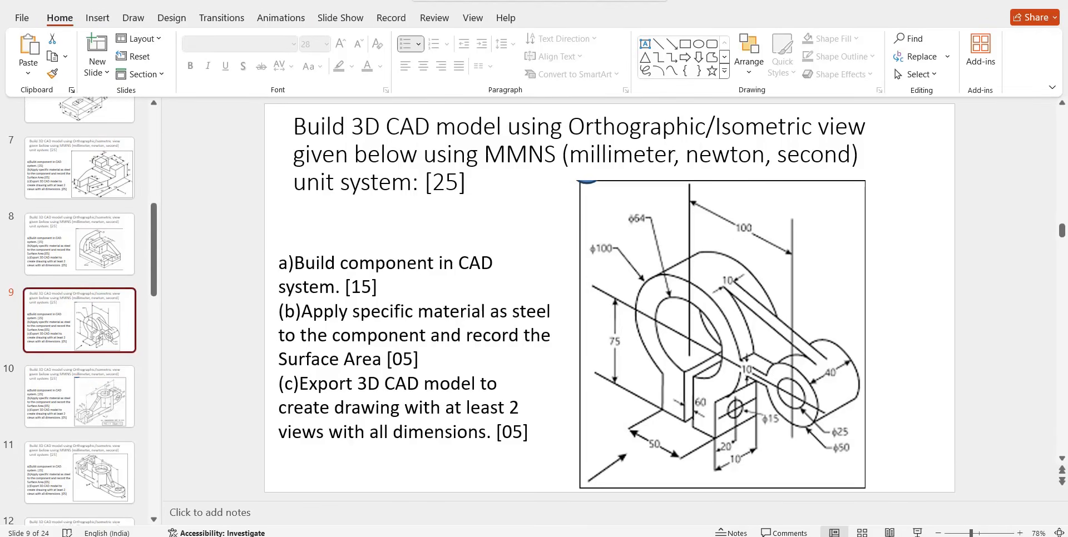
key("alt+Tab")
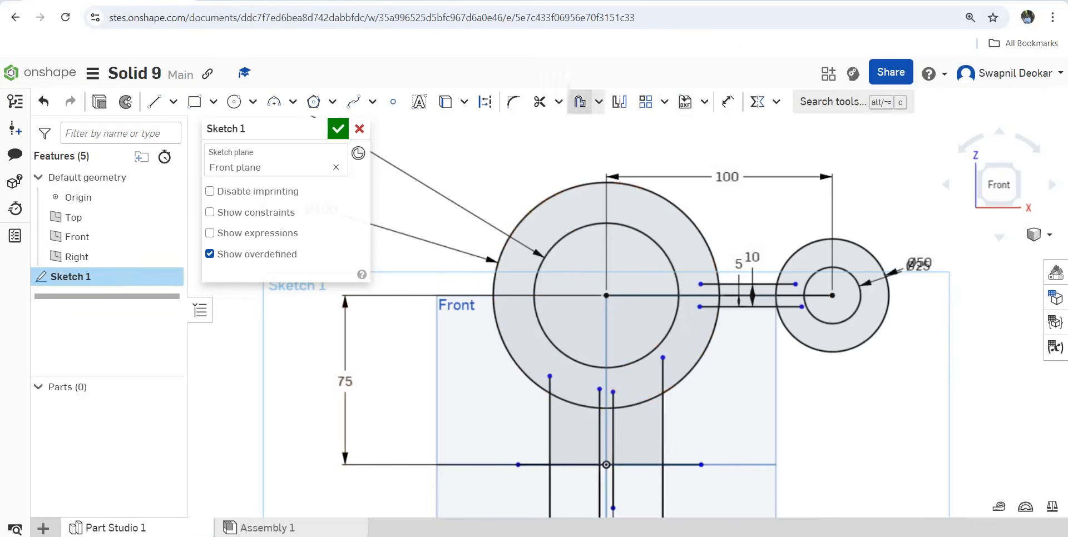
Trim the 100 mm and 50 mm circle arcs between the connecting lines, the lines' overhanging ends and the centre line between the circles
left_click(540, 102)
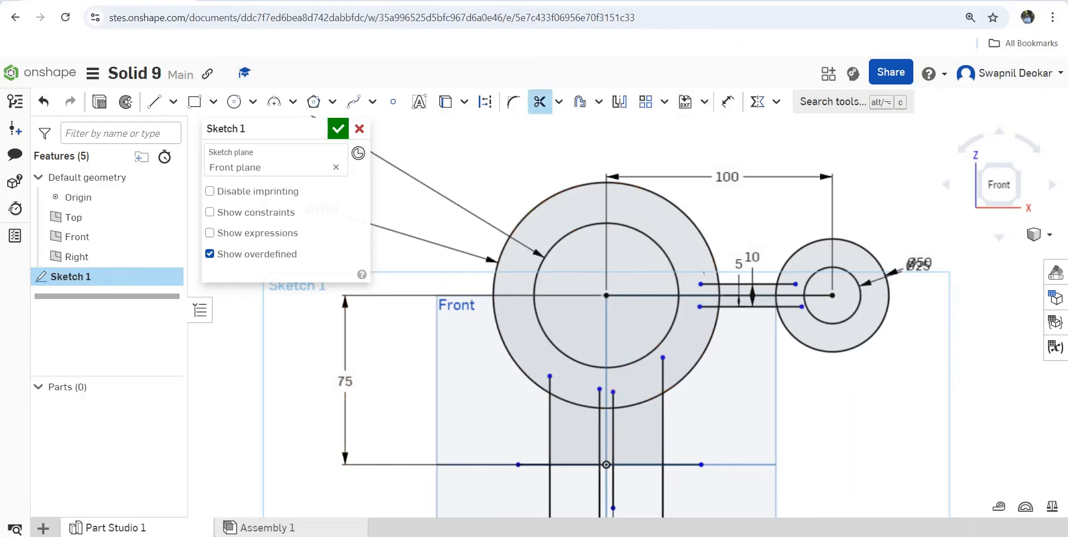
left_click_drag(706, 287, 707, 316)
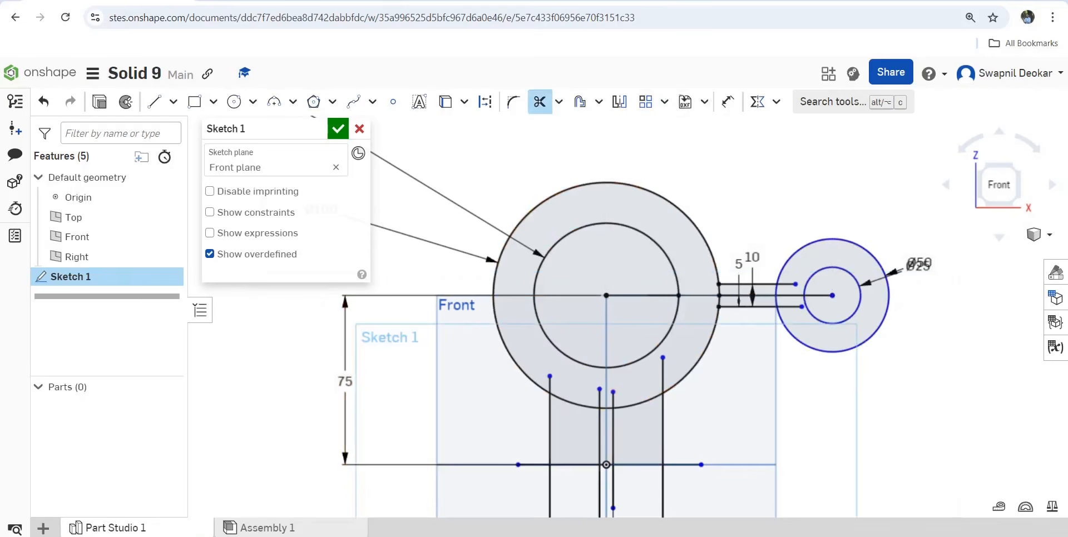
left_click(721, 296)
mouse_move(770, 295)
left_mouse_down()
mouse_move(796, 278)
mouse_move(801, 315)
mouse_move(814, 290)
mouse_move(774, 300)
left_mouse_up()
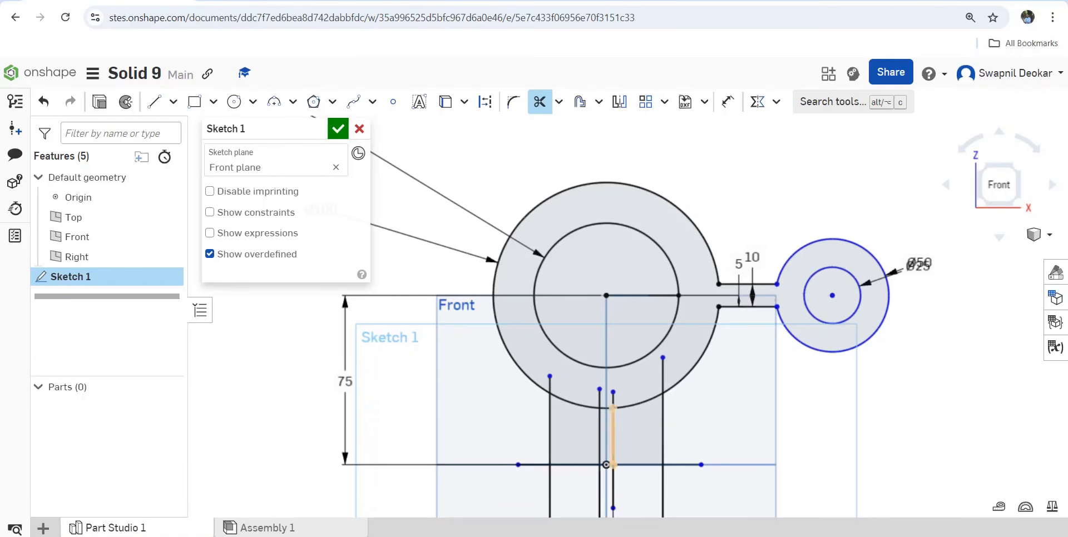
Trim the 100 mm circle's arc between the outer legs and the excess ends of the outer legs and base line
scroll(623, 462, "down", 2)
scroll(623, 462, "up", 4)
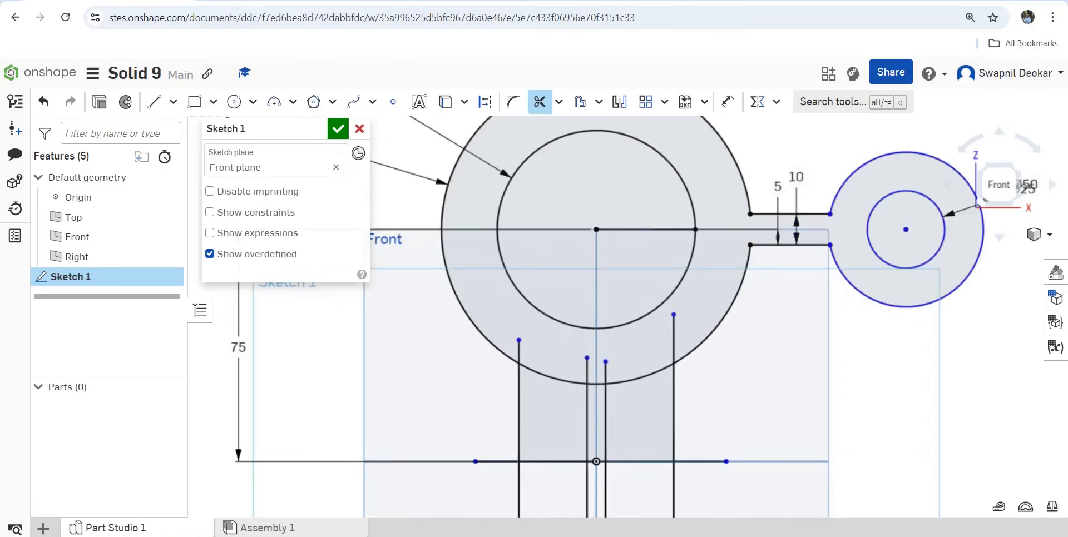
mouse_move(690, 323)
left_mouse_down()
mouse_move(657, 364)
mouse_move(652, 396)
left_mouse_up()
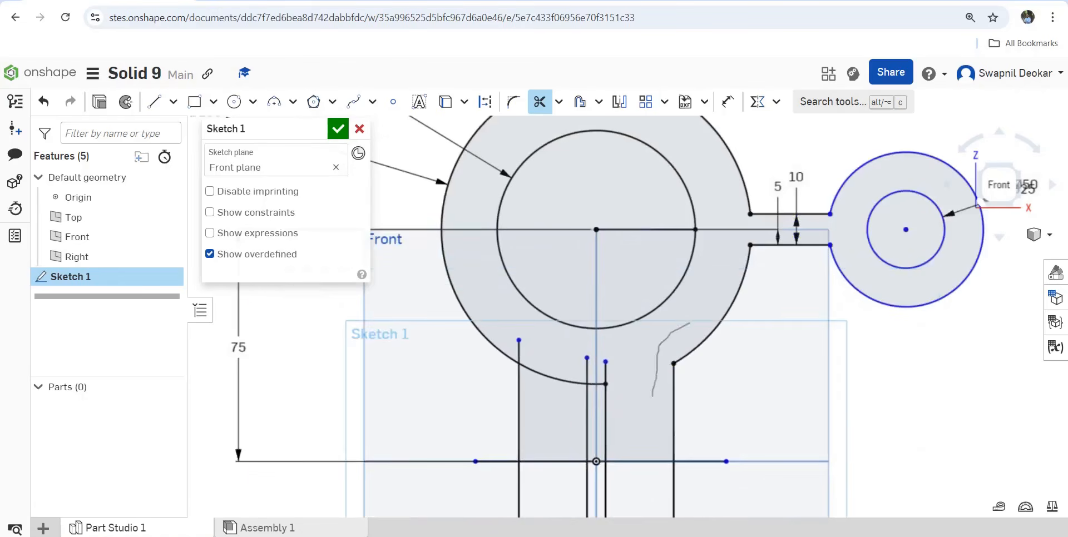
left_click_drag(549, 372, 550, 406)
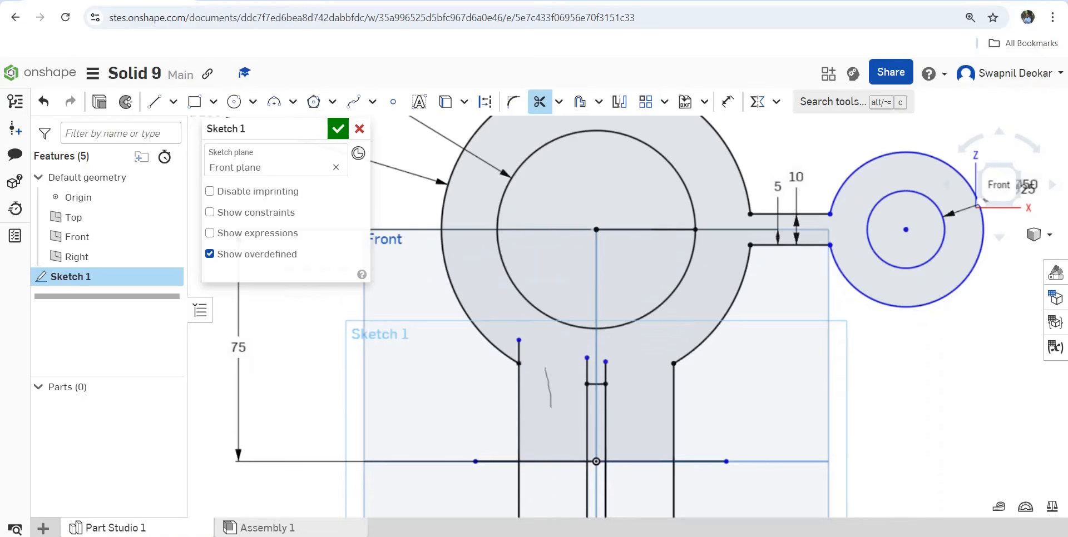
left_click_drag(543, 357, 521, 346)
mouse_move(497, 429)
left_mouse_down()
mouse_move(502, 459)
mouse_move(547, 496)
mouse_move(710, 488)
mouse_move(706, 469)
left_mouse_up()
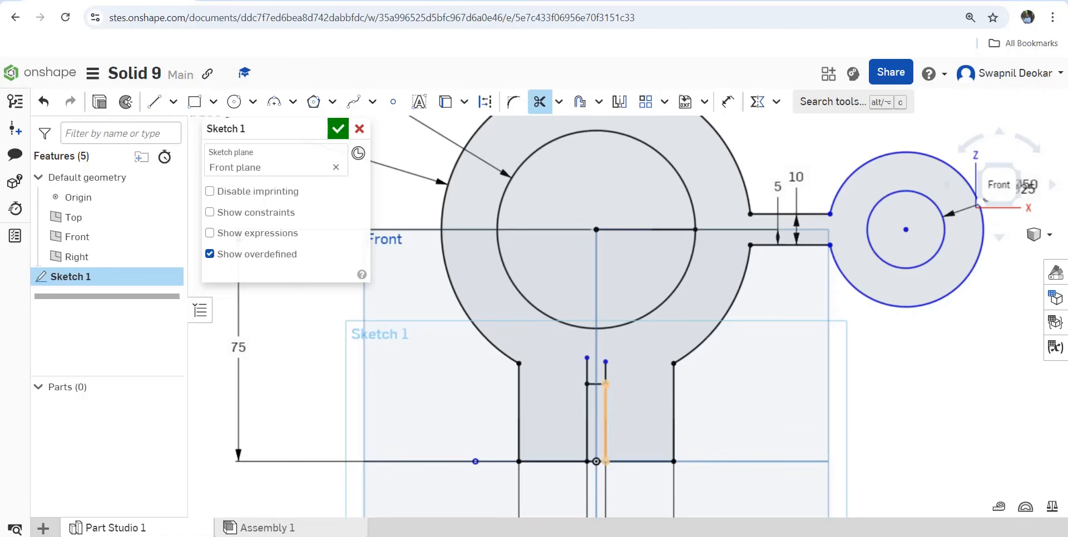
left_click(596, 384)
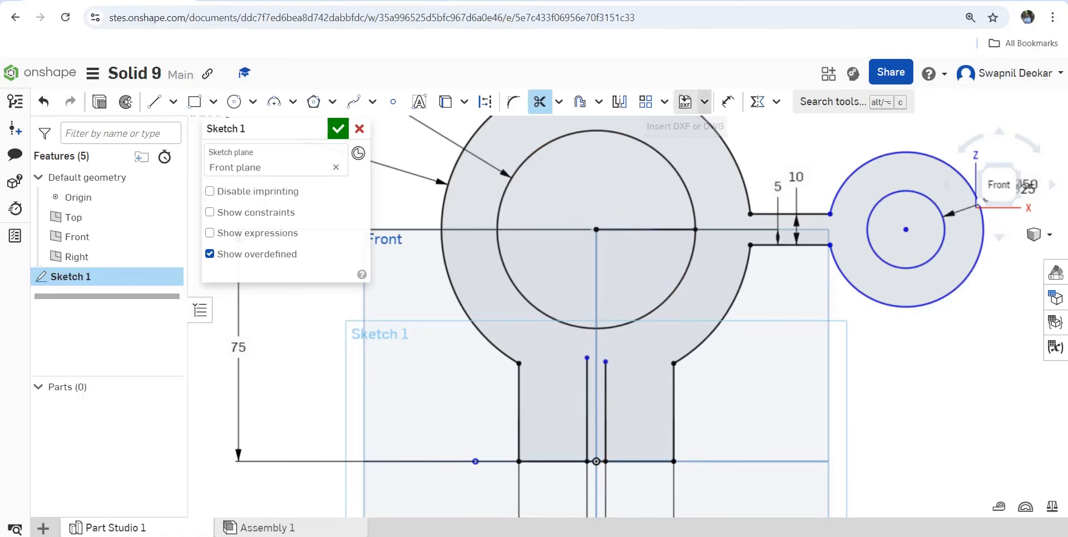
Extend both inner leg lines up to the 64 mm circle
left_click(558, 102)
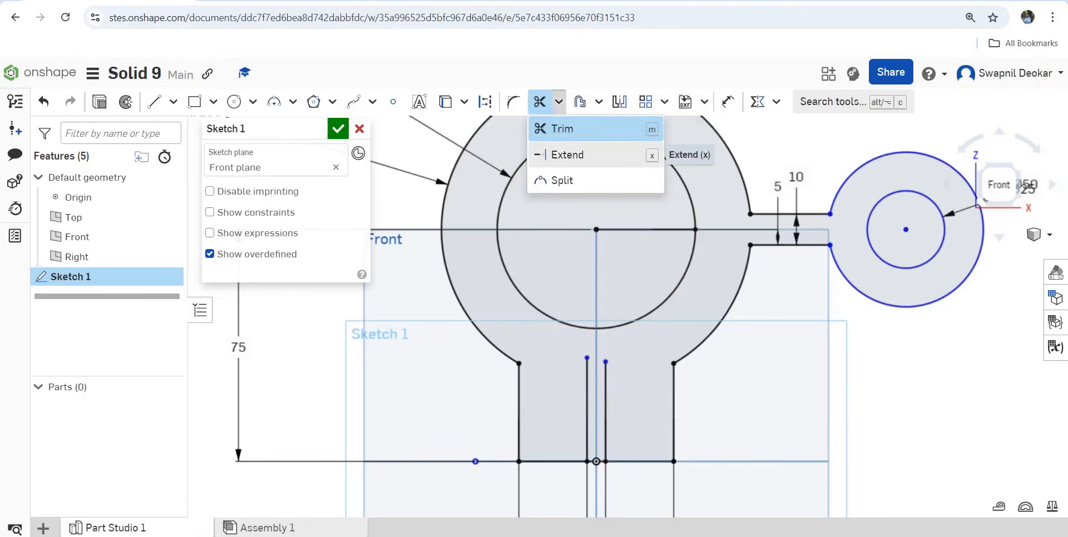
left_click(572, 151)
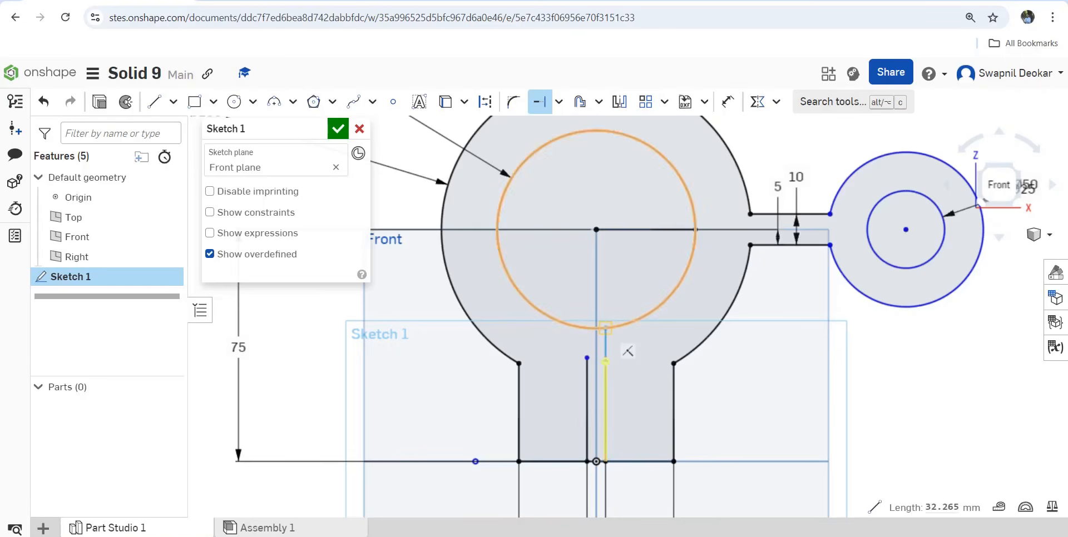
left_click(610, 356)
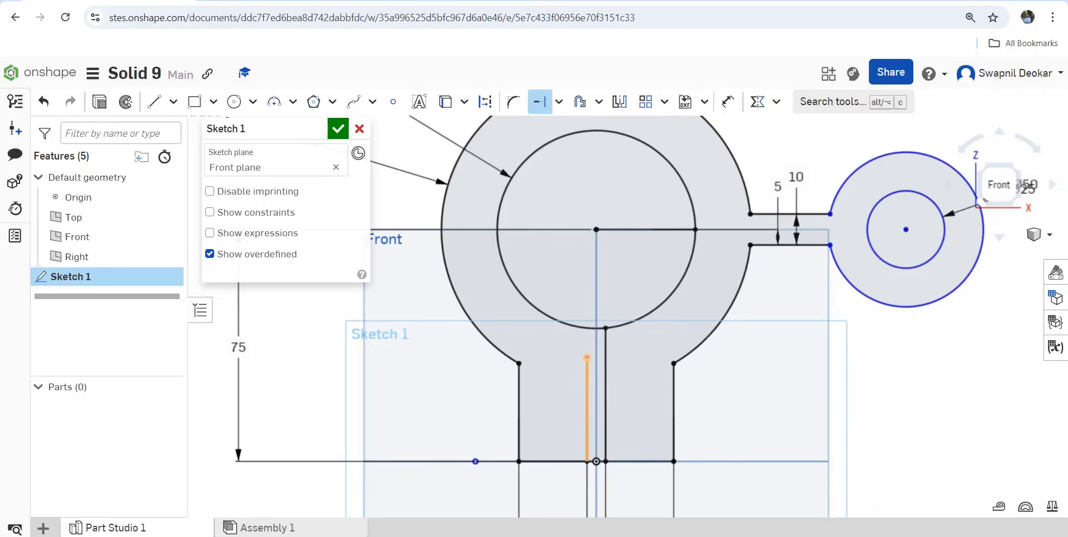
left_click(588, 367)
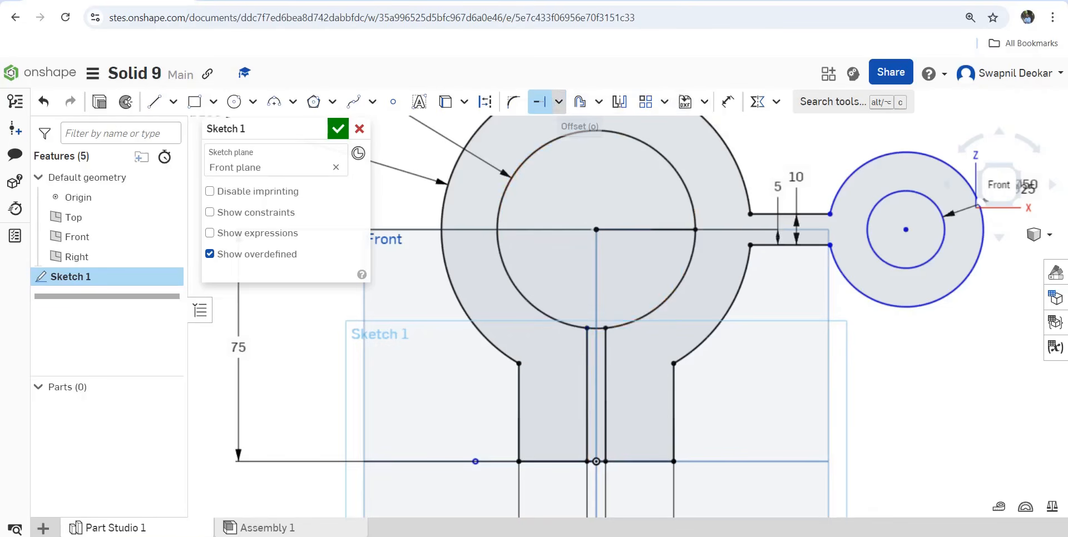
Trim the 64 mm circle's arc and the base line between the inner legs, plus the horizontal centre line inside the circle
left_click(558, 101)
left_click(567, 129)
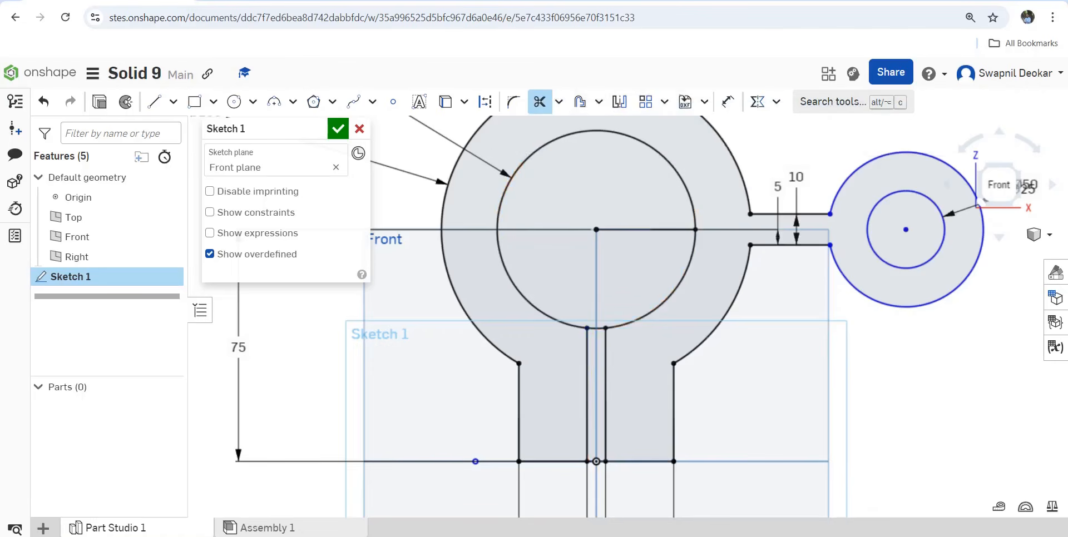
left_click(596, 328)
scroll(571, 499, "up", 2)
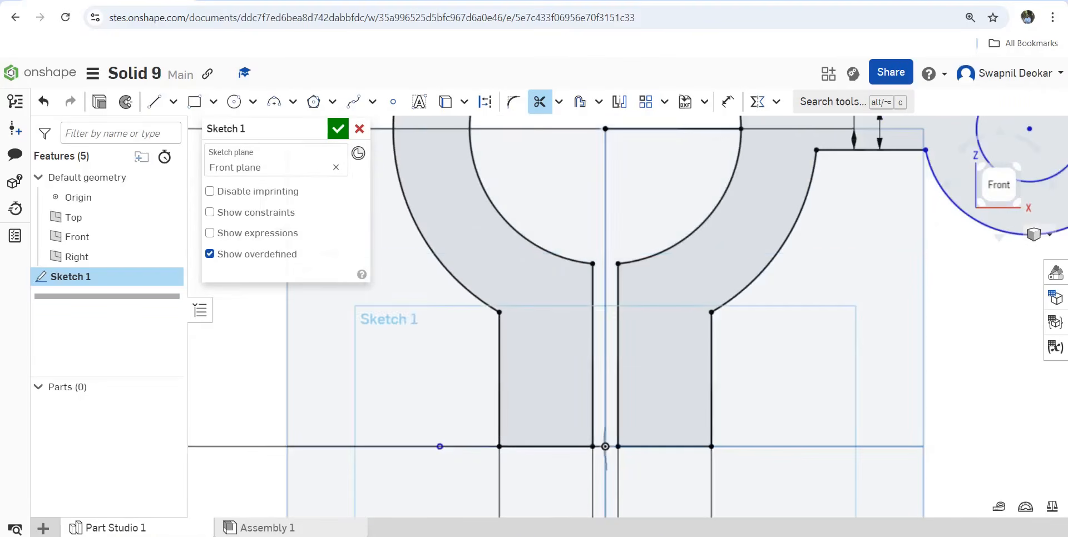
scroll(600, 469, "down", 6)
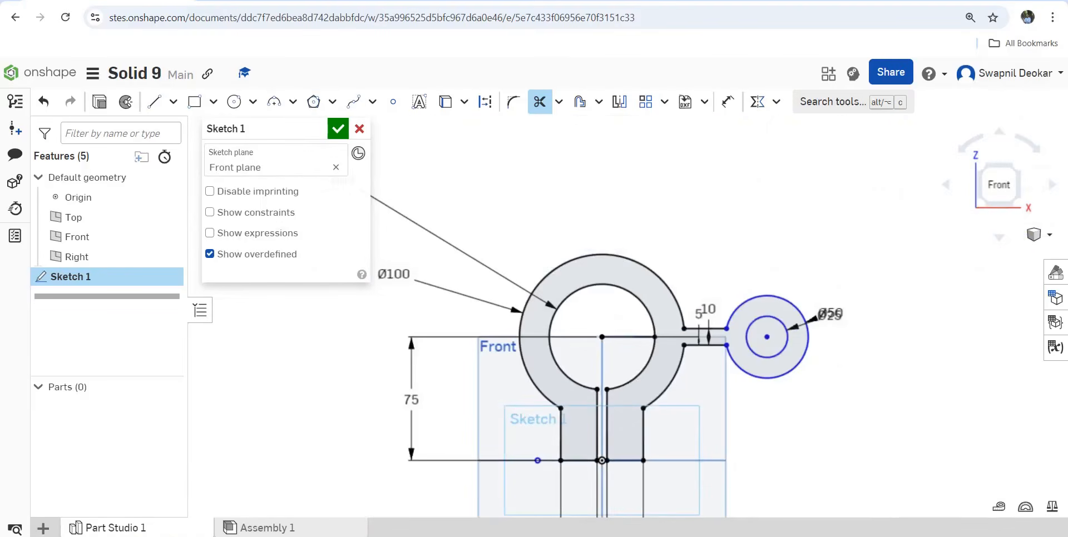
scroll(614, 480, "up", 6)
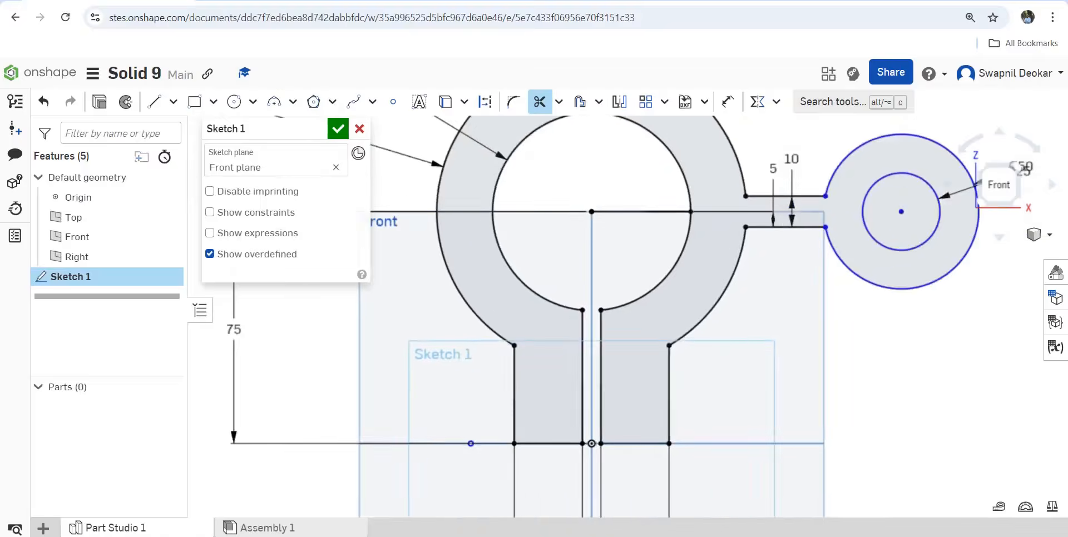
scroll(650, 433, "down", 6)
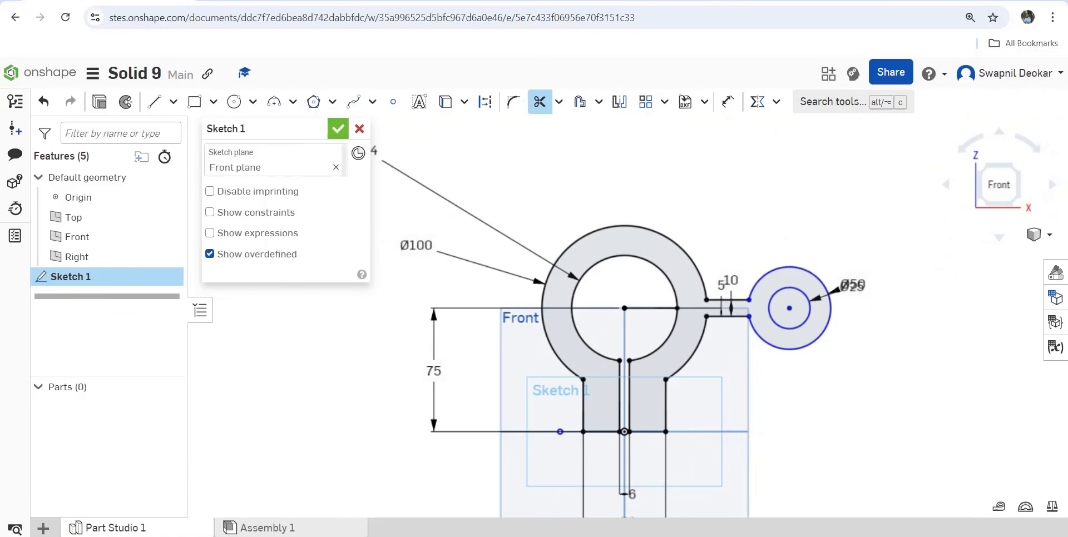
left_click_drag(650, 334, 654, 297)
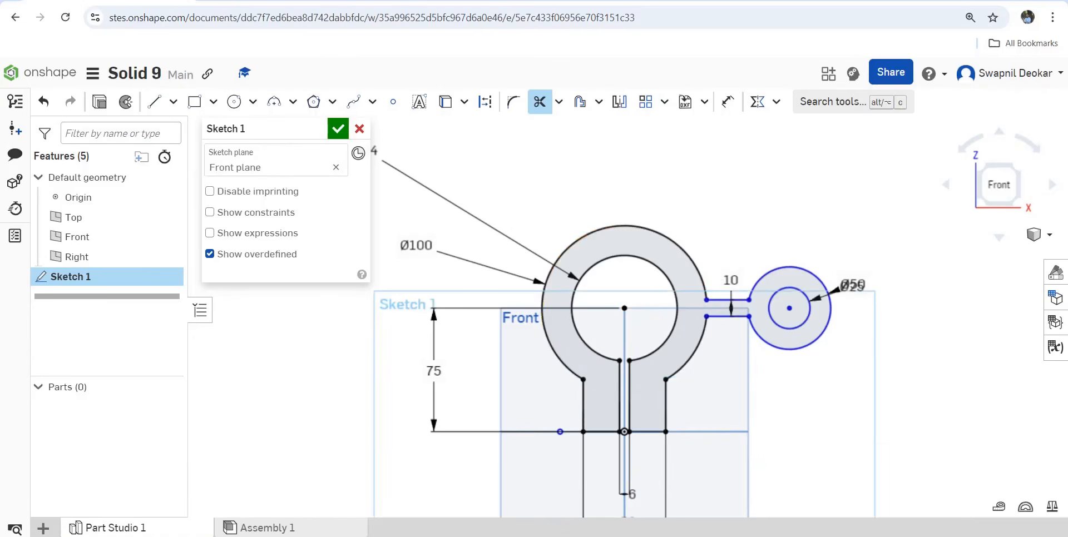
scroll(617, 458, "up", 4)
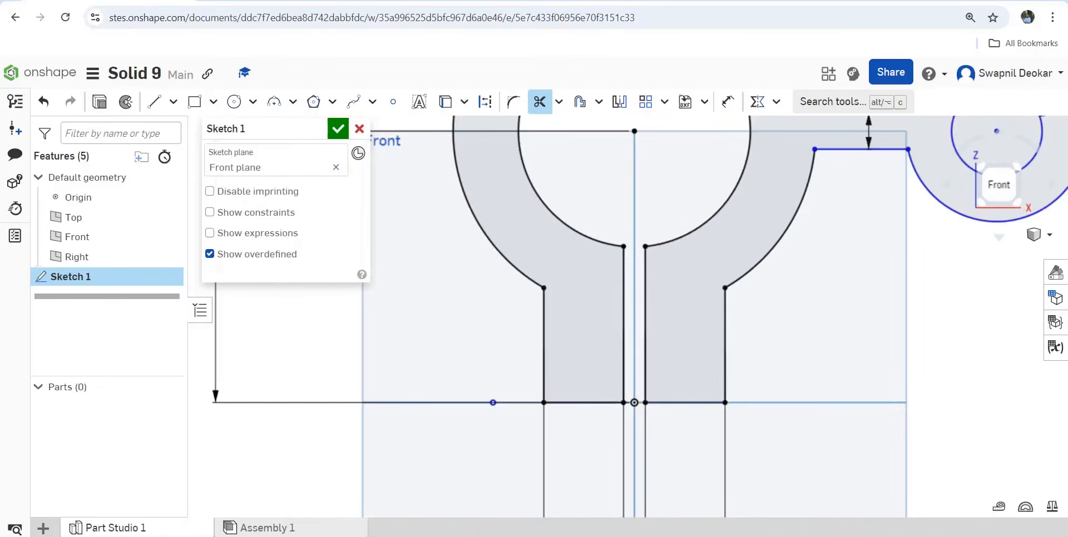
scroll(511, 340, "down", 2)
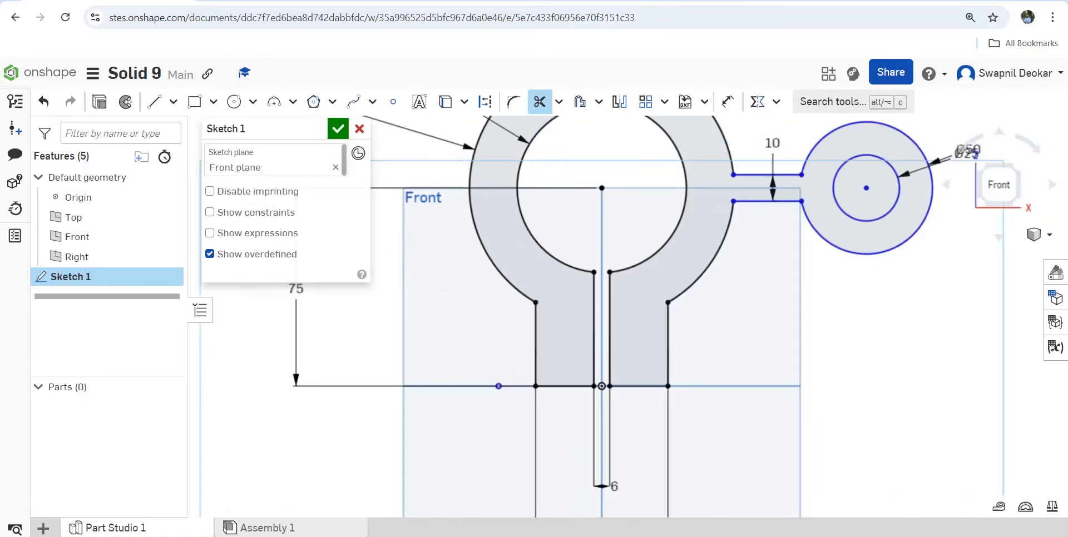
Show the sketch constraints, delete two coincident constraints on the base line and trim away the stray point outside the legs
left_click(210, 212)
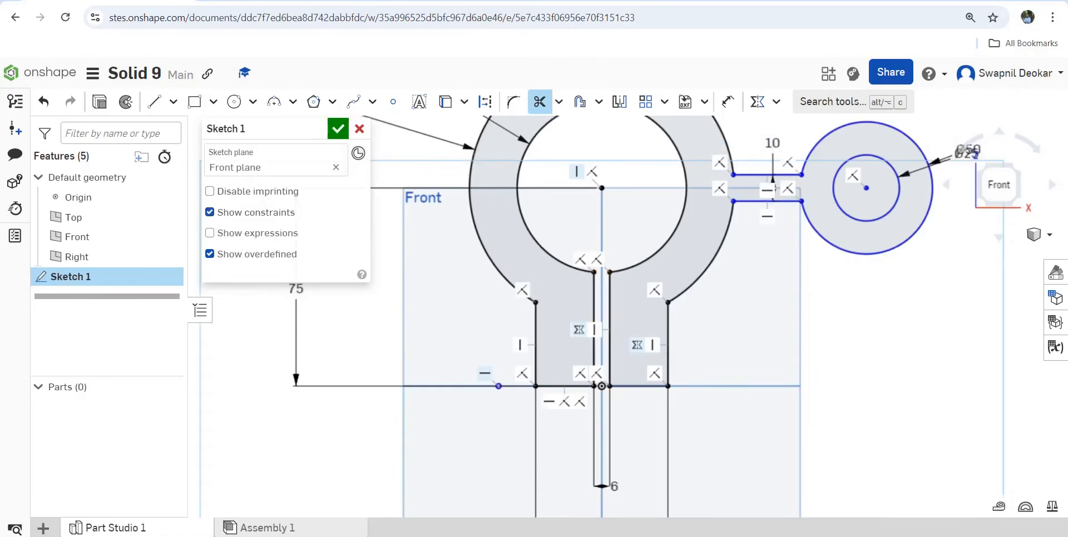
left_click(581, 374)
key("Delete")
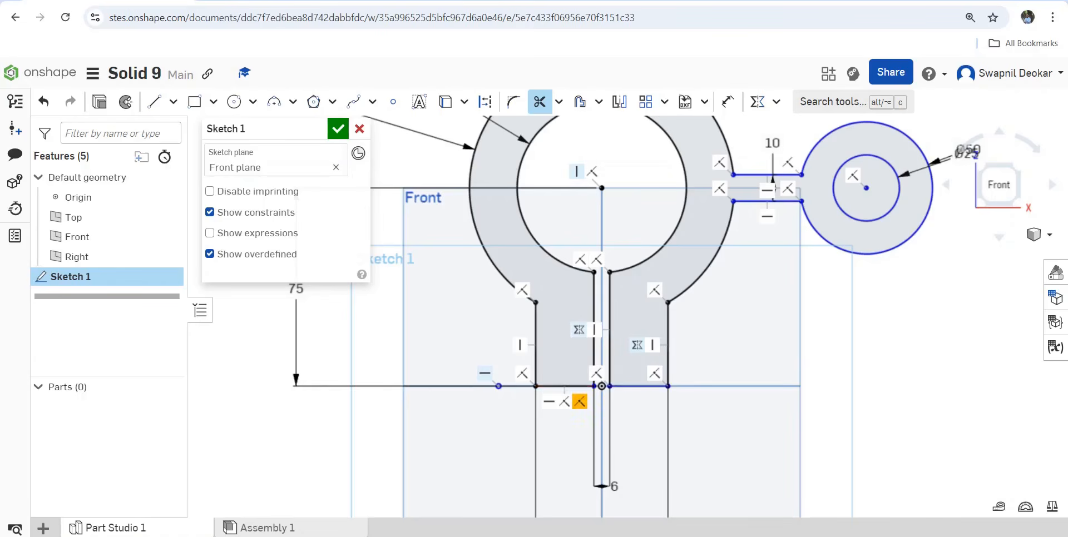
key("Delete")
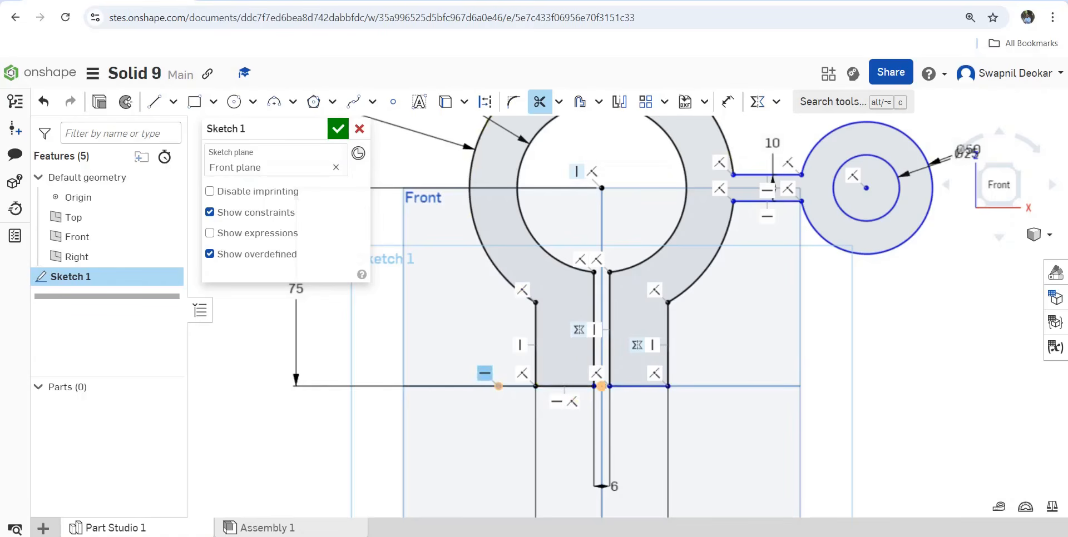
left_click_drag(498, 397, 518, 360)
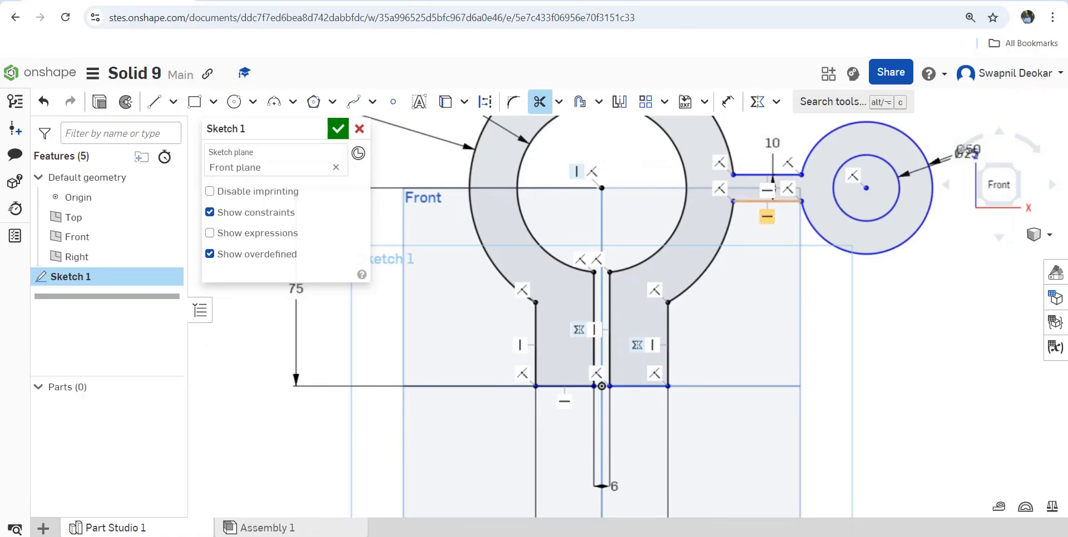
scroll(779, 500, "down", 3)
scroll(633, 262, "up", 3)
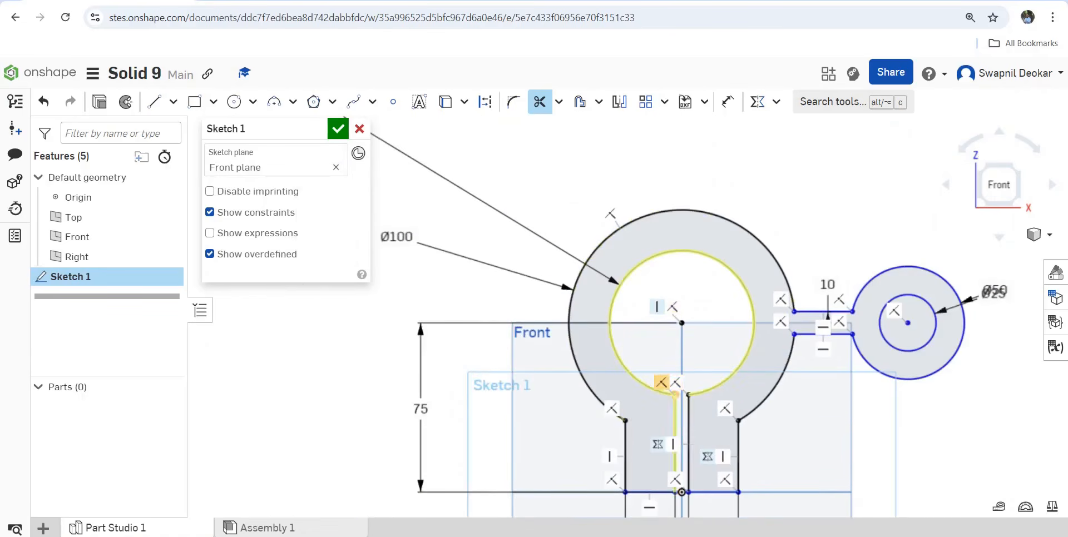
Delete the coincident constraints joining the inner legs' upper ends to the 64 mm circle
left_click(676, 383)
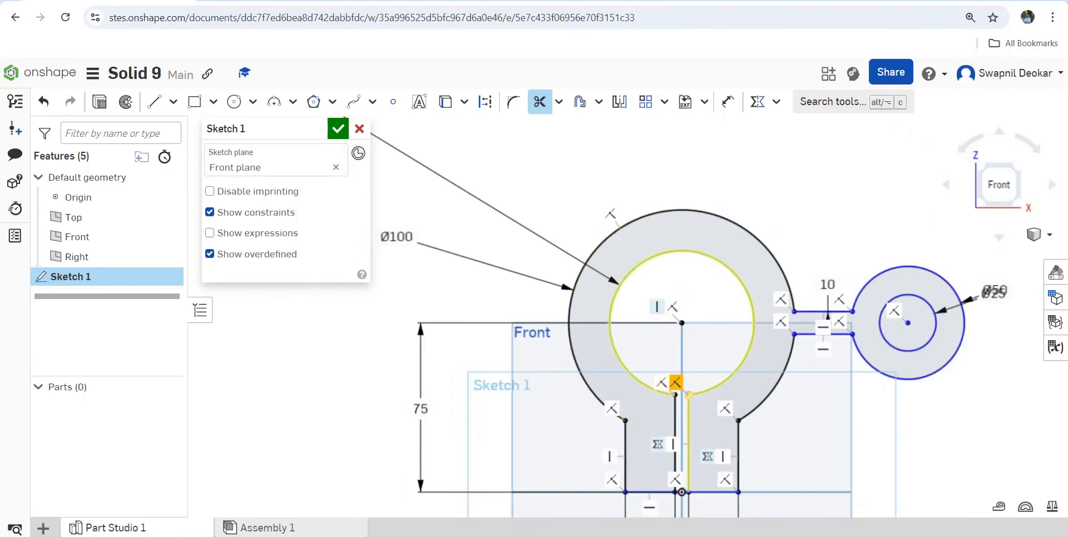
key("Delete")
left_click(662, 383)
key("Delete")
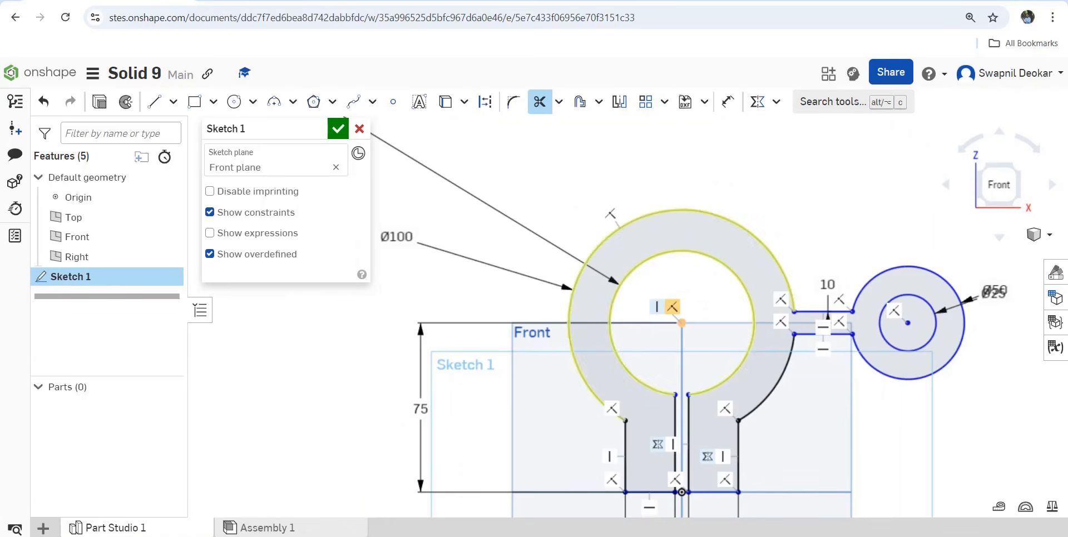
Delete the coincident and vertical constraints at the centre of the 64 mm and 100 mm circles
left_click(672, 307)
key("Delete")
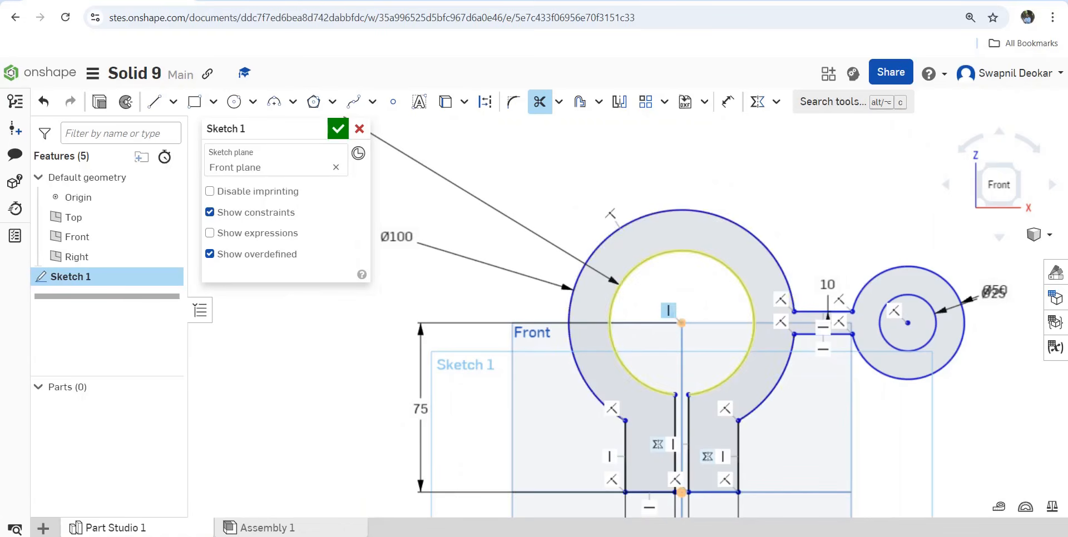
left_click(668, 310)
key("Delete")
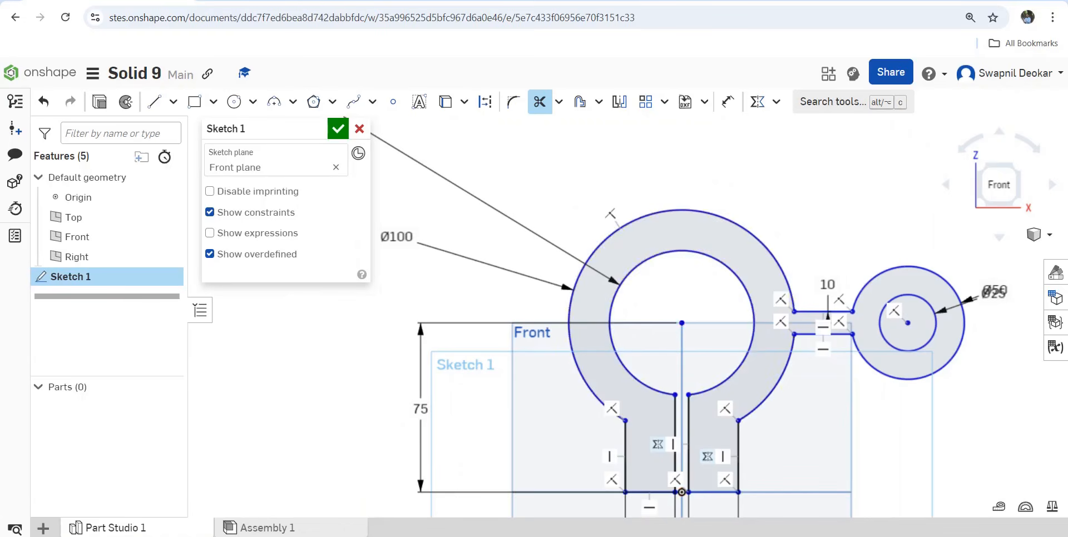
Delete the parallel constraint on the inner leg and the symmetric constraint between the two inner legs
scroll(682, 492, "down", 2)
scroll(680, 433, "up", 6)
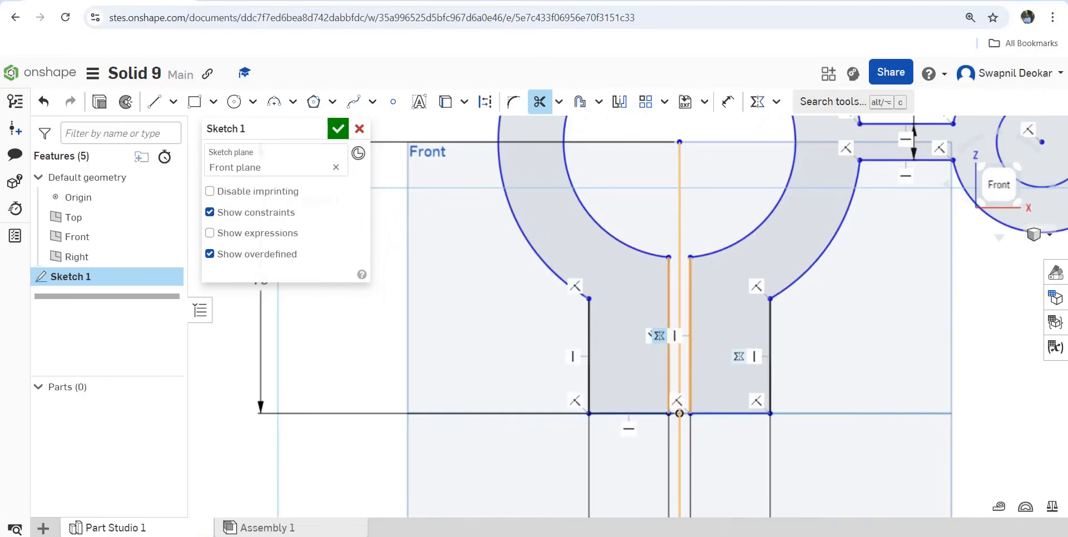
scroll(673, 335, "up", 3)
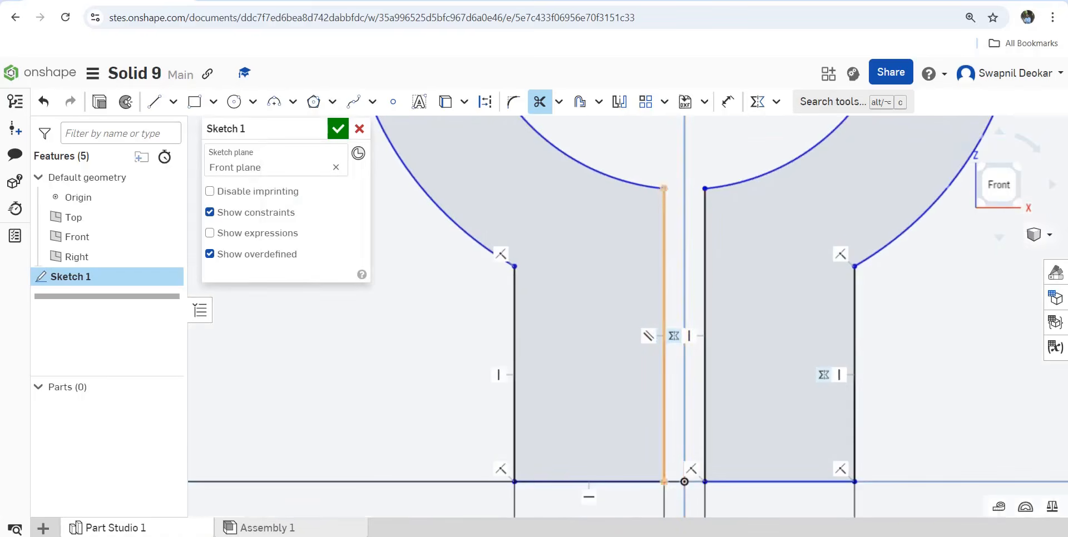
left_click(649, 336)
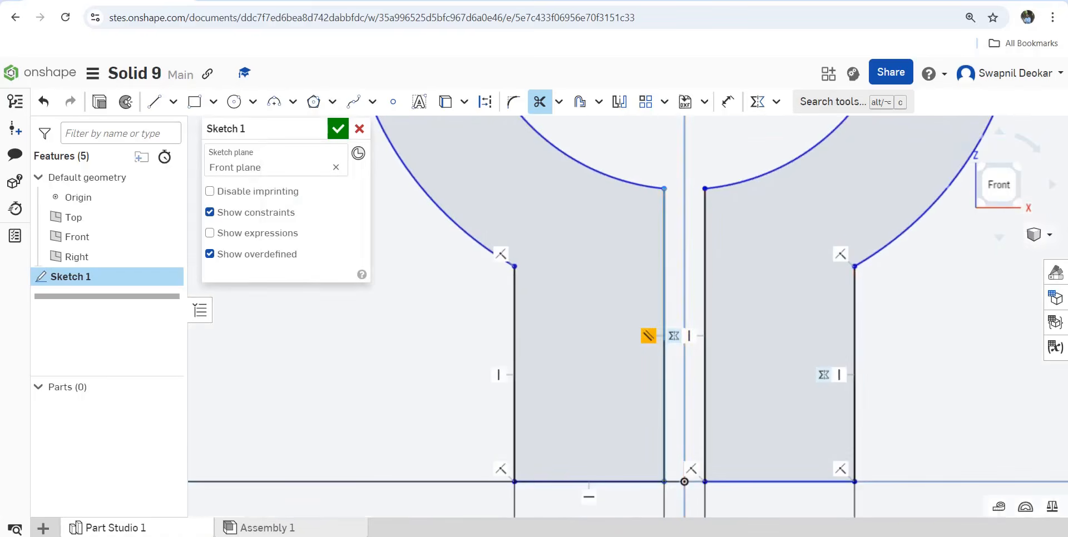
key("Delete")
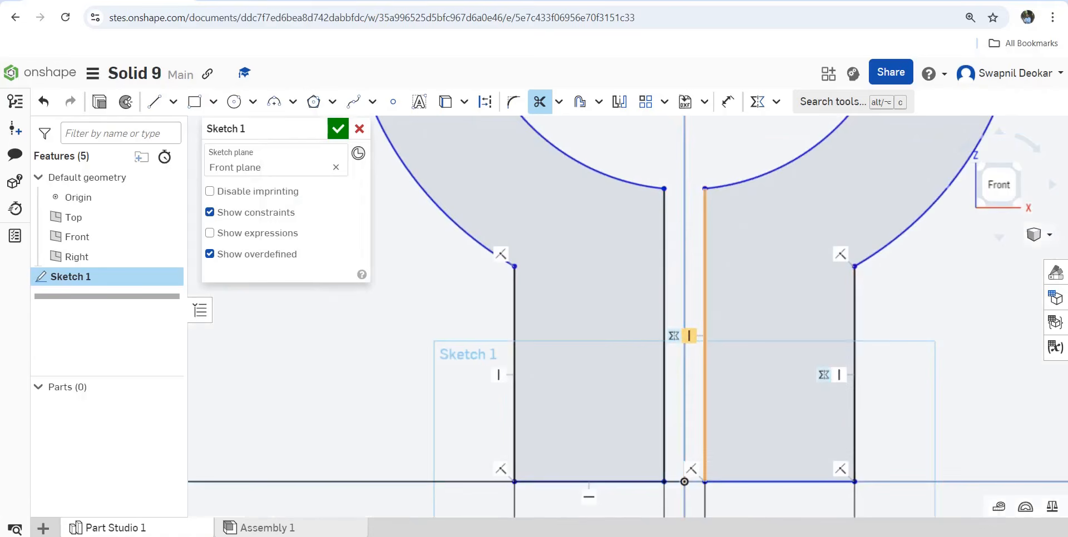
left_click(674, 336)
key("Delete")
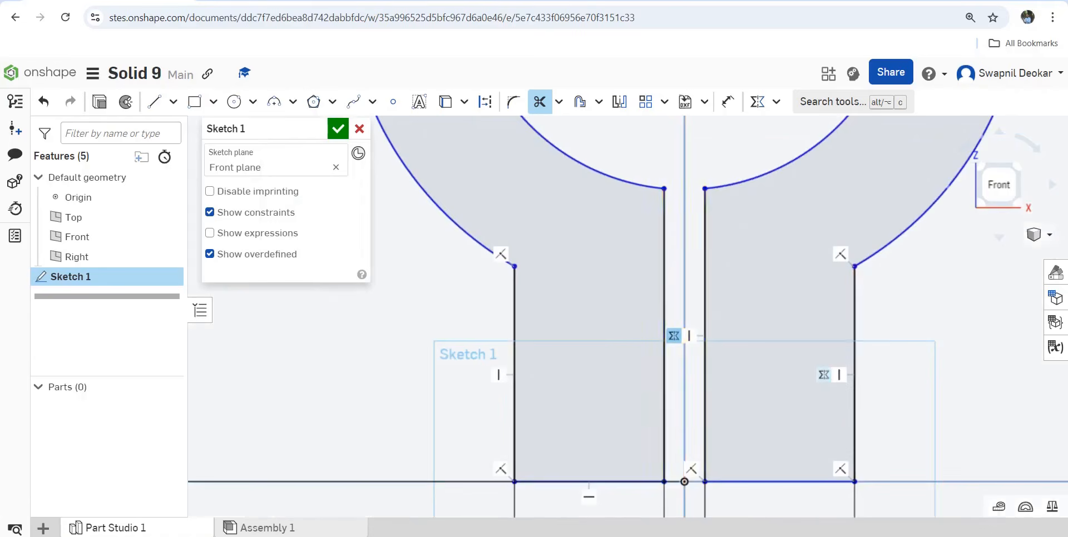
Finish the sketch and extrude its clamp profile symmetrically as a new solid with a depth of 40 mm
scroll(685, 451, "down", 3)
scroll(771, 421, "down", 3)
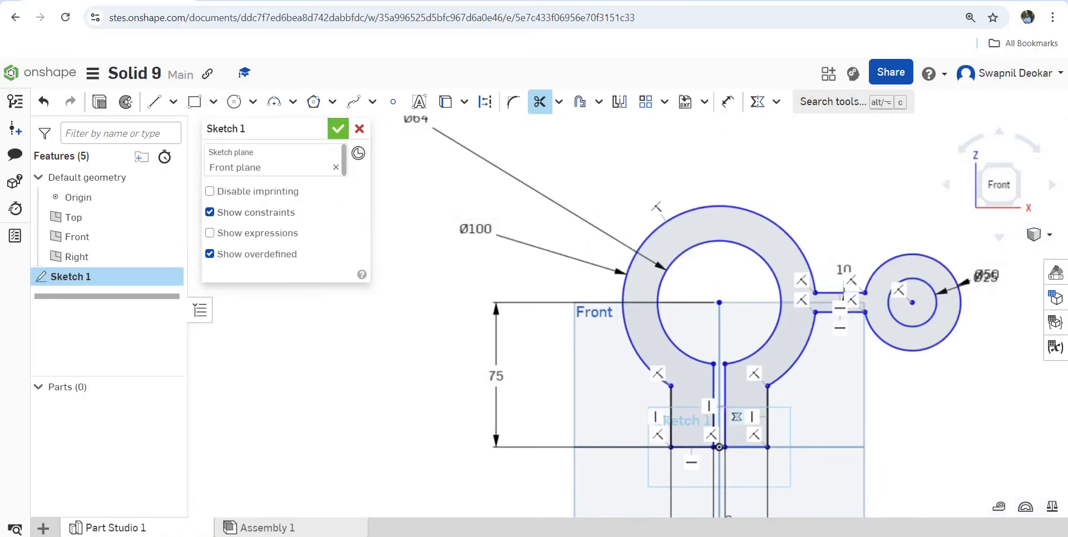
left_click(338, 128)
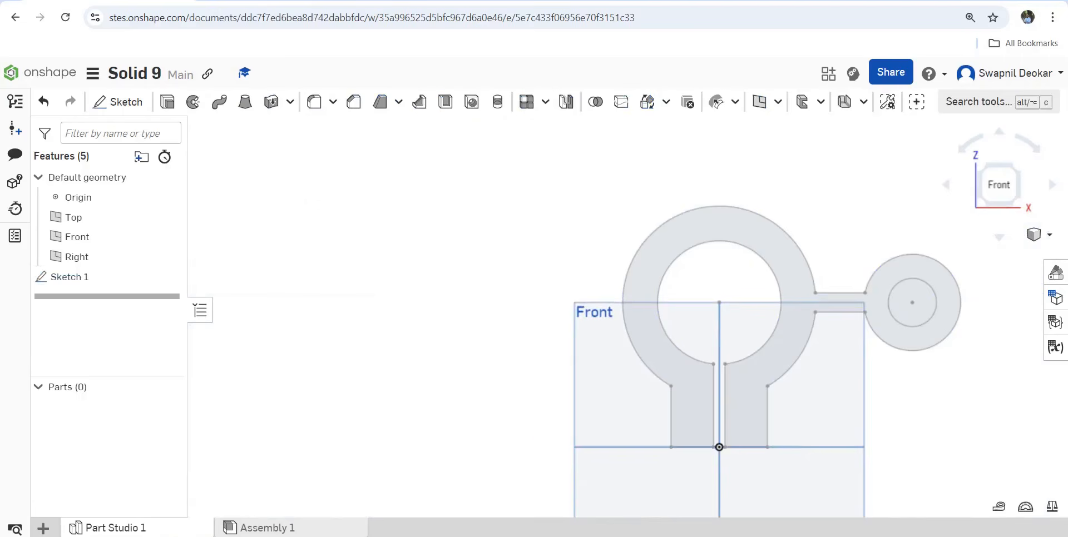
left_click(167, 102)
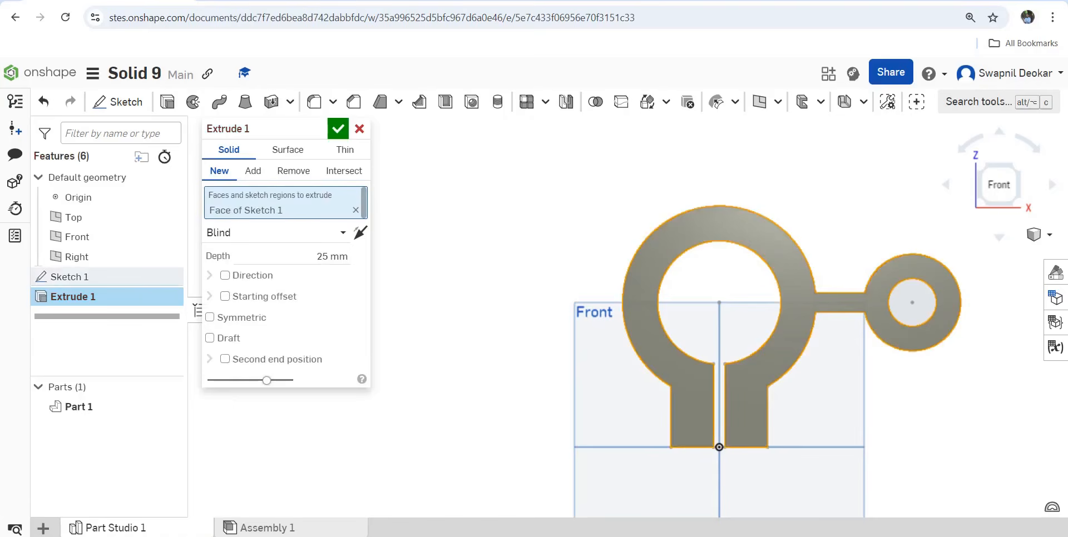
left_click(332, 256)
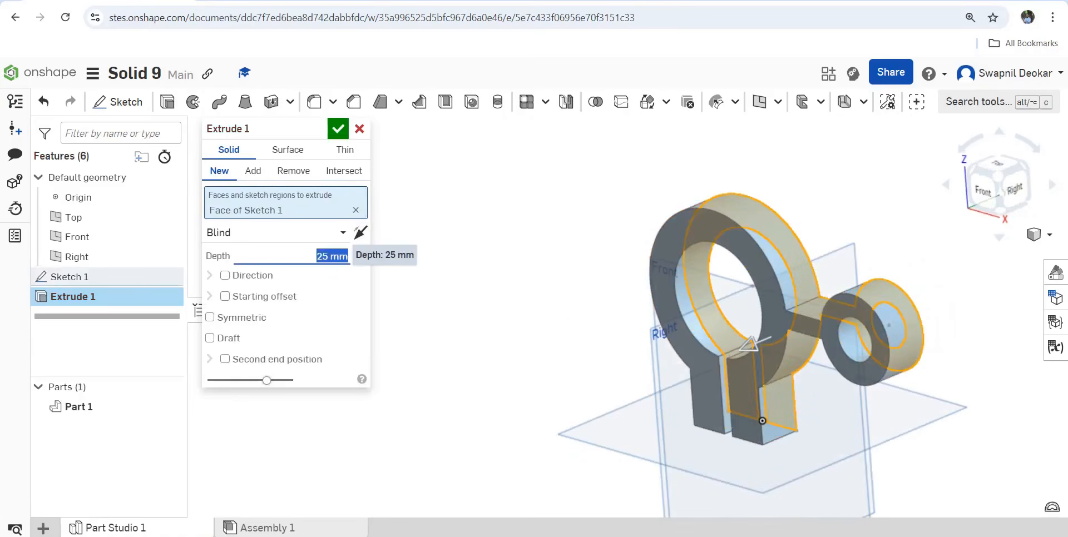
type("40")
key("Return")
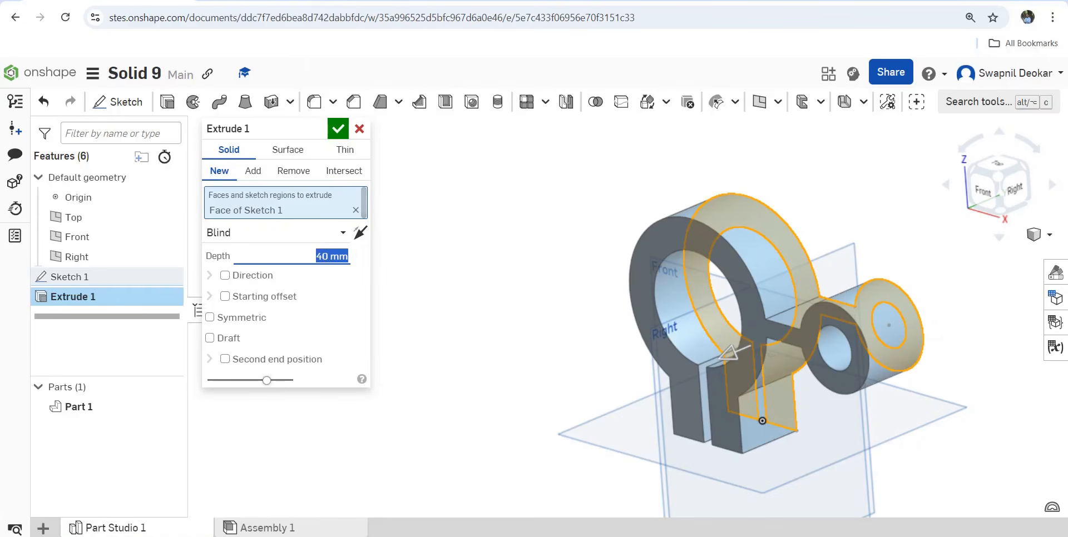
left_click(210, 318)
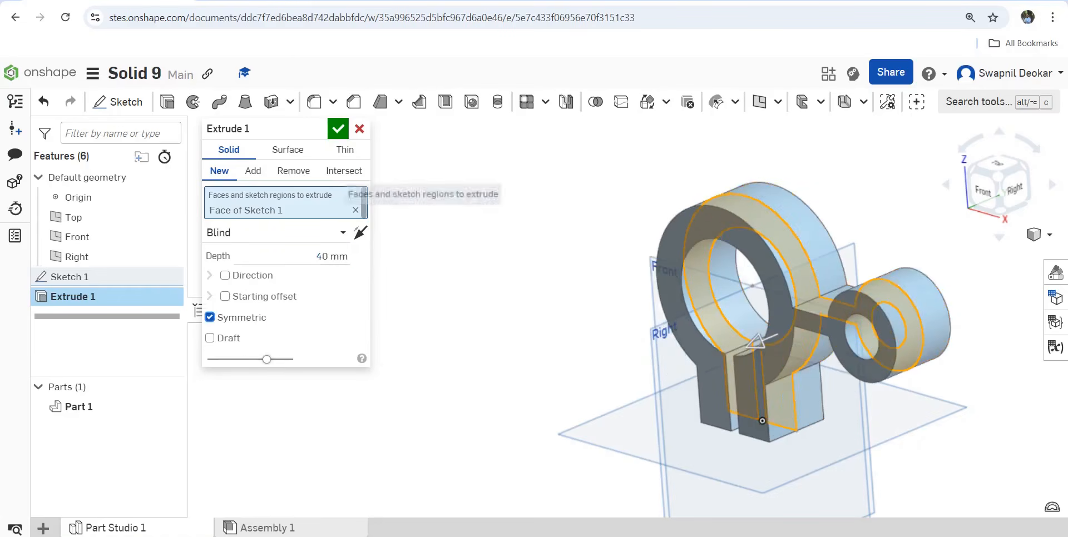
left_click(338, 129)
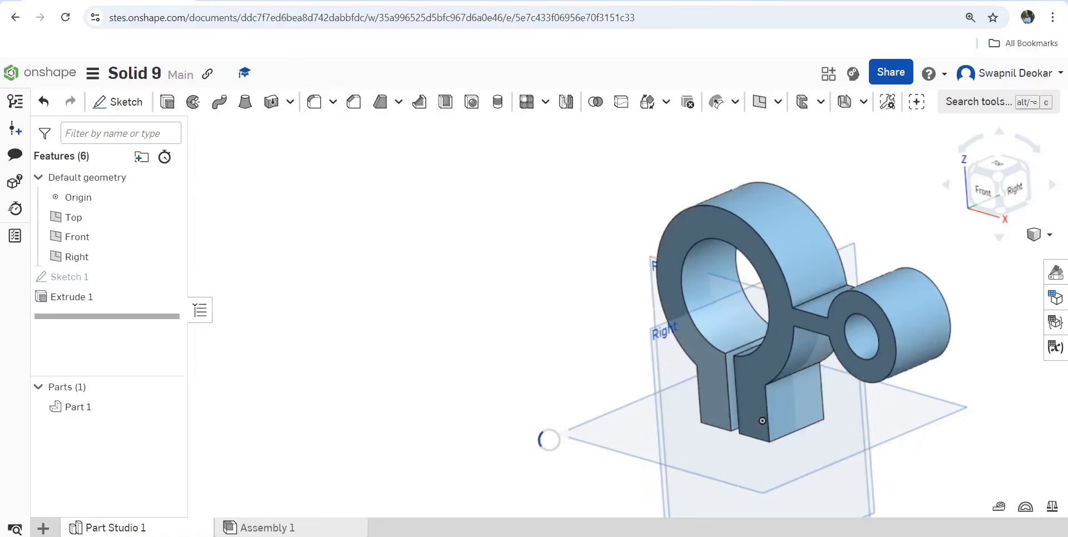
Start a sketch on the right leg's outer side face and draw a circle about 18 mm in diameter on its vertical centreline
key("shift+s")
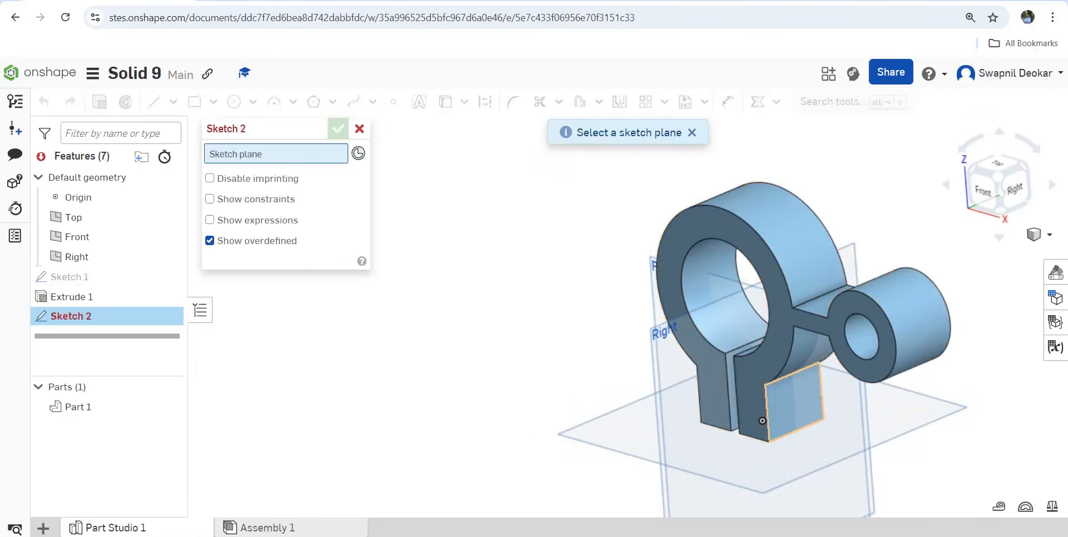
left_click(762, 421)
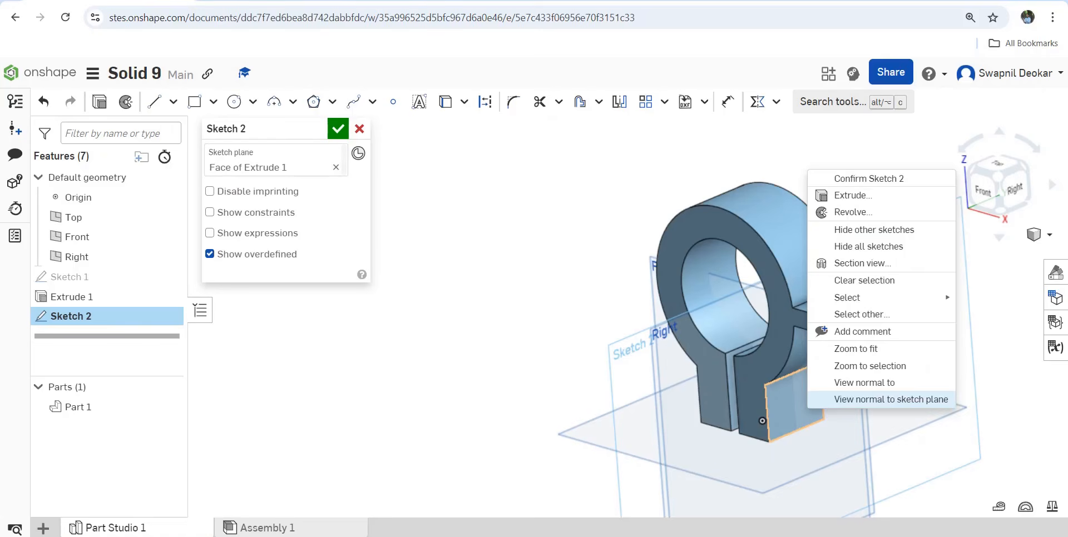
left_click(890, 399)
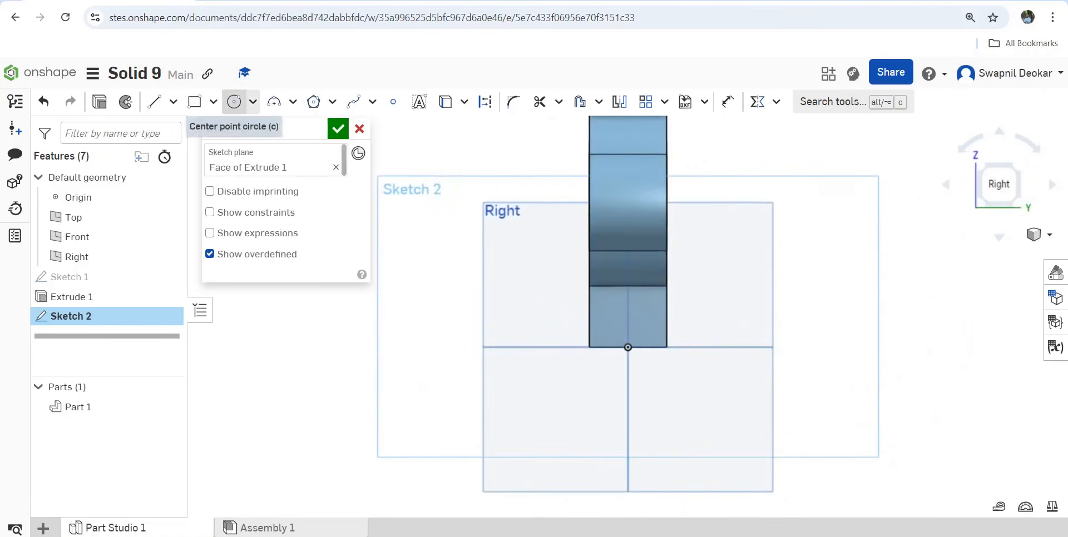
left_click(233, 101)
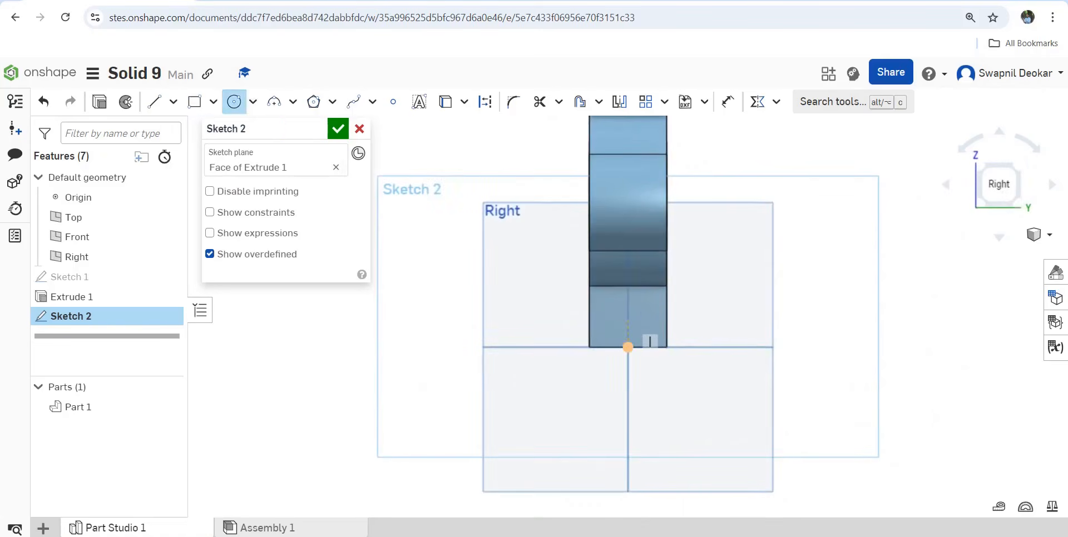
left_click(628, 347)
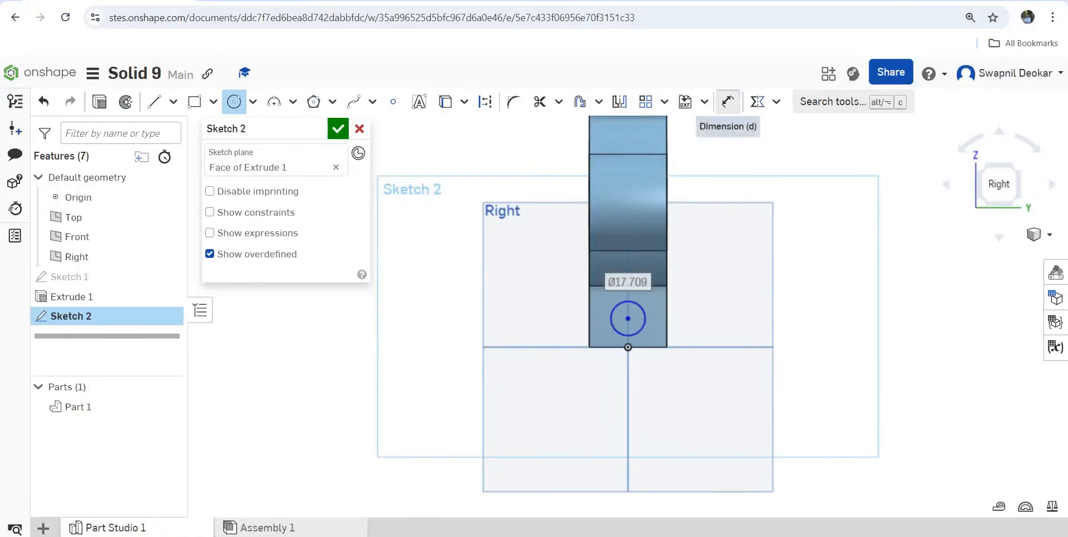
Set the diameter of the circle on the leg face to 15 mm
left_click(727, 102)
left_click(641, 308)
left_click(687, 292)
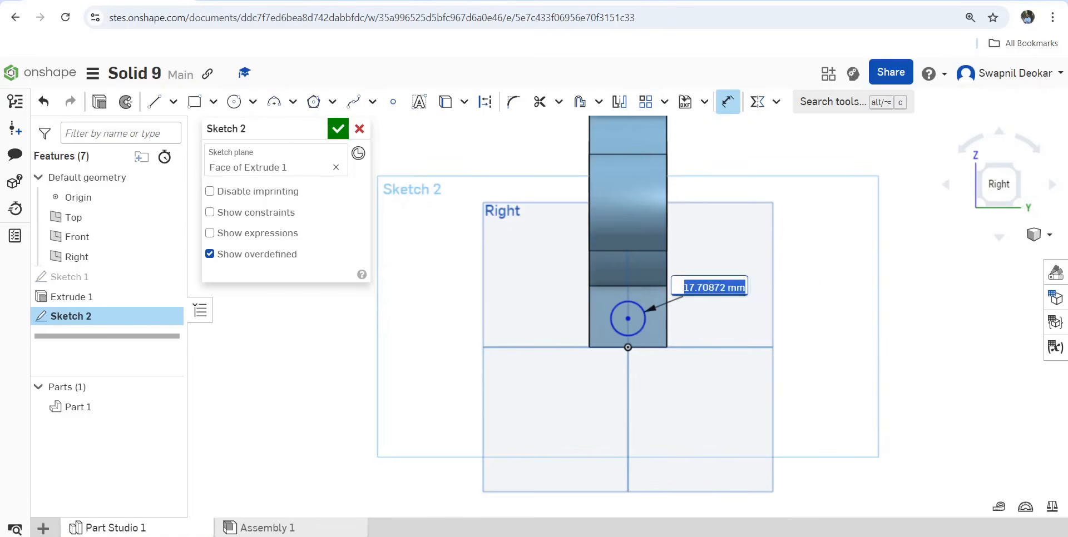
type("15")
key("Return")
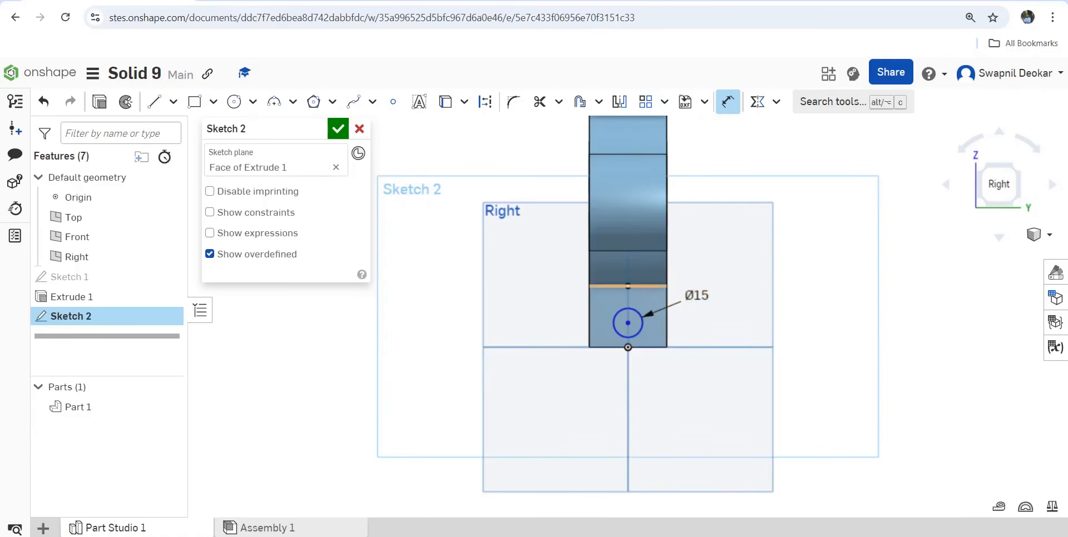
Dimension the vertical distance between the leg face's upper edge and the circle's centre
left_click(727, 101)
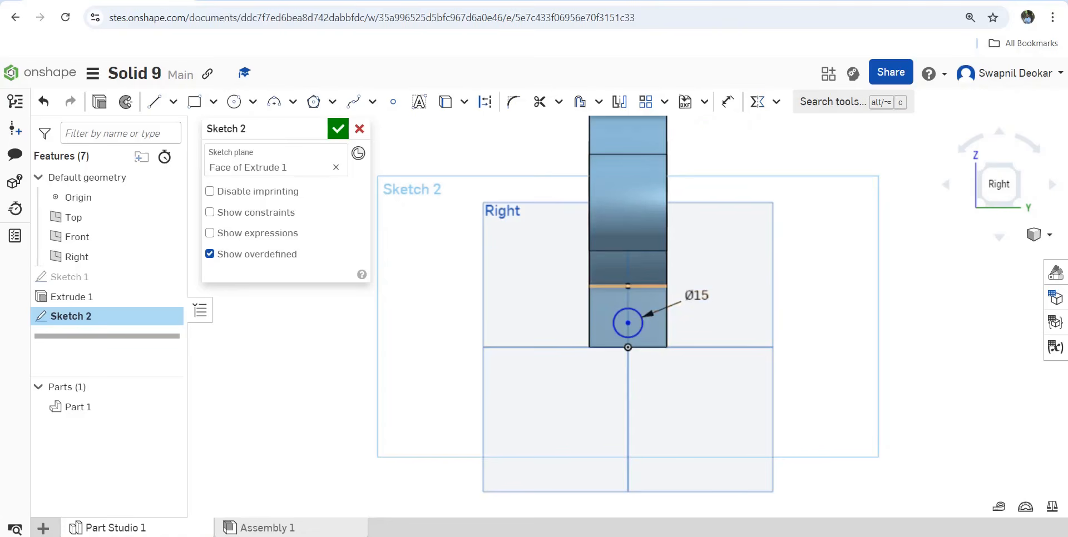
left_click(728, 101)
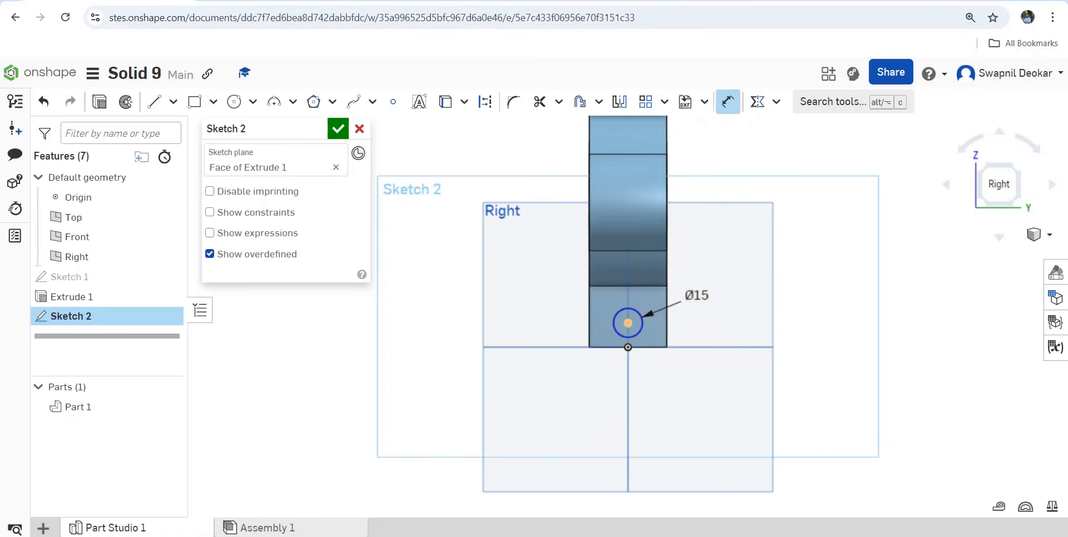
left_click(628, 323)
left_click(552, 304)
key("Return")
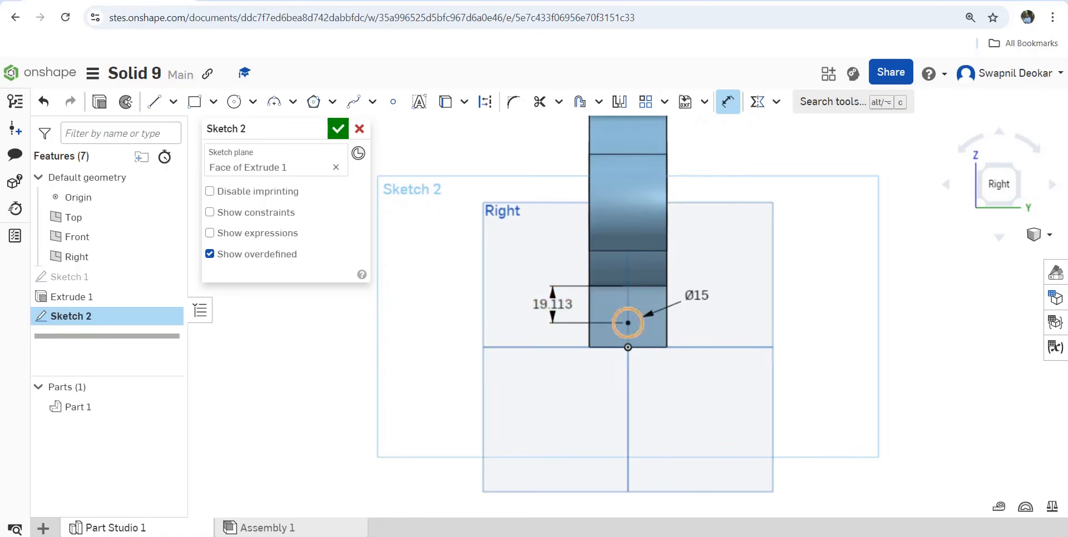
Try to dimension the circle's centre from the leg face's lower edge, and delete that dimension
left_click(627, 322)
left_click(645, 347)
left_click(552, 338)
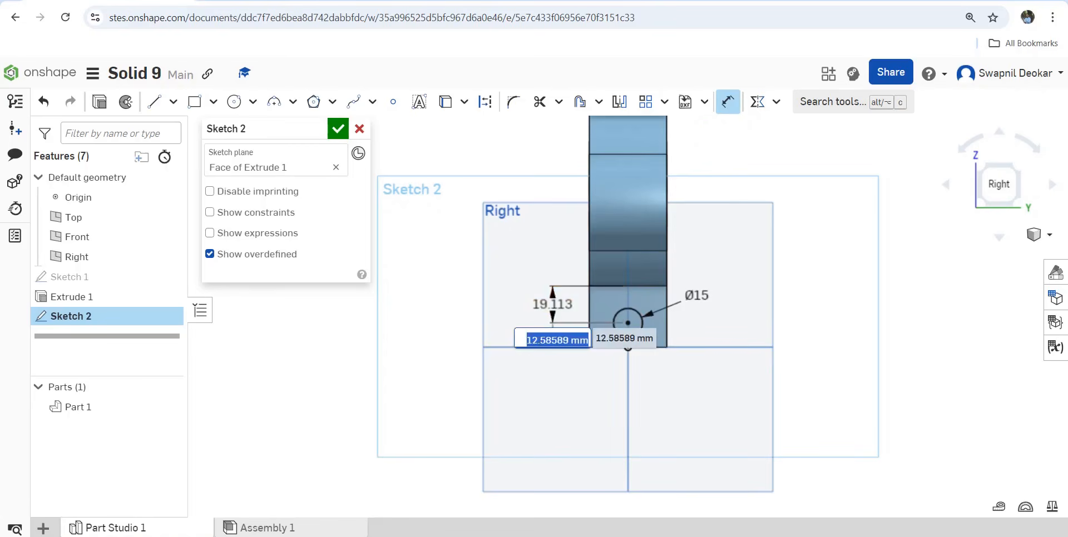
key("Return")
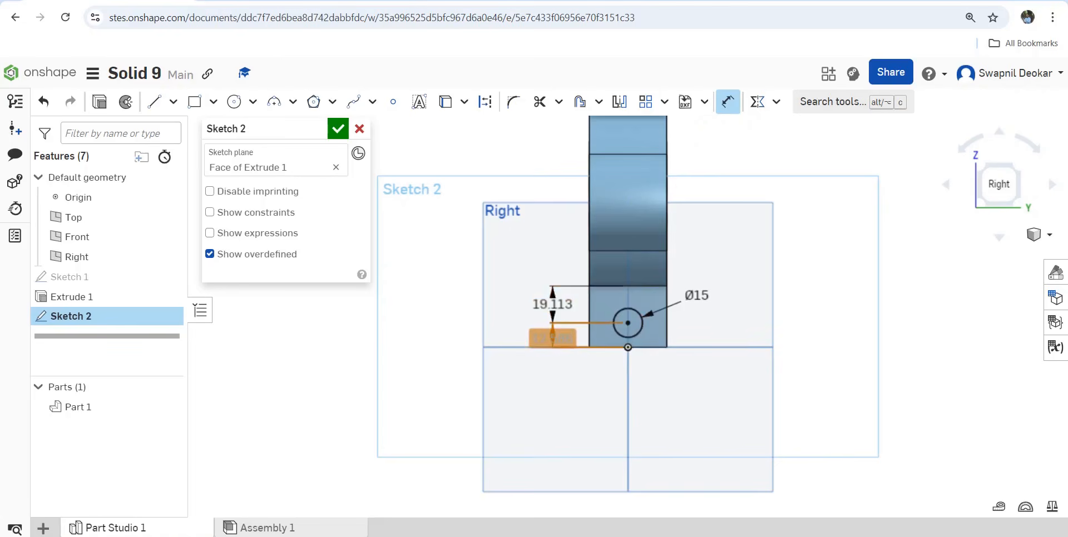
key("Delete")
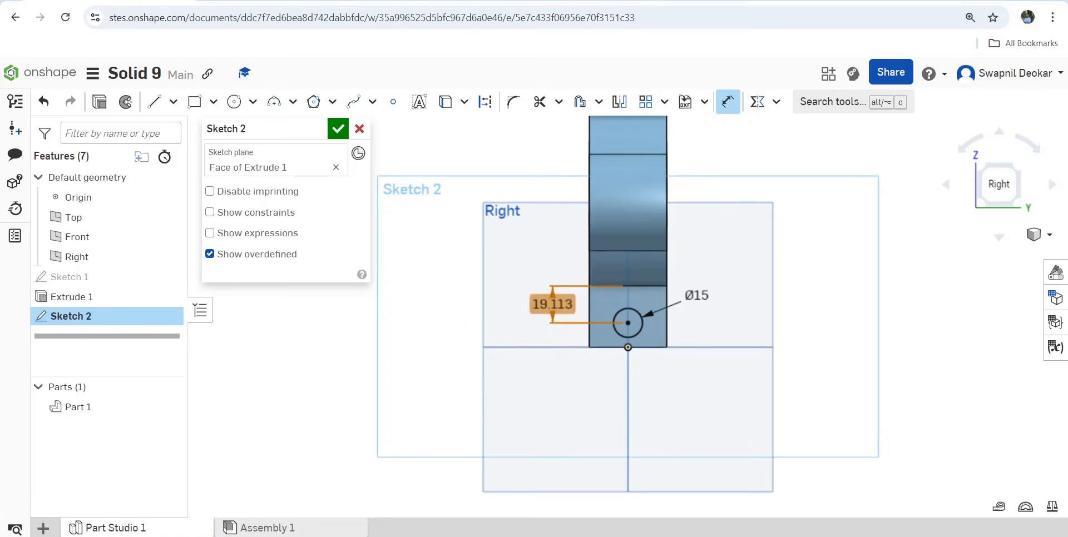
Set the distance from the leg face's upper edge to the circle's centre to 15 mm and finish the sketch
double_click(552, 304)
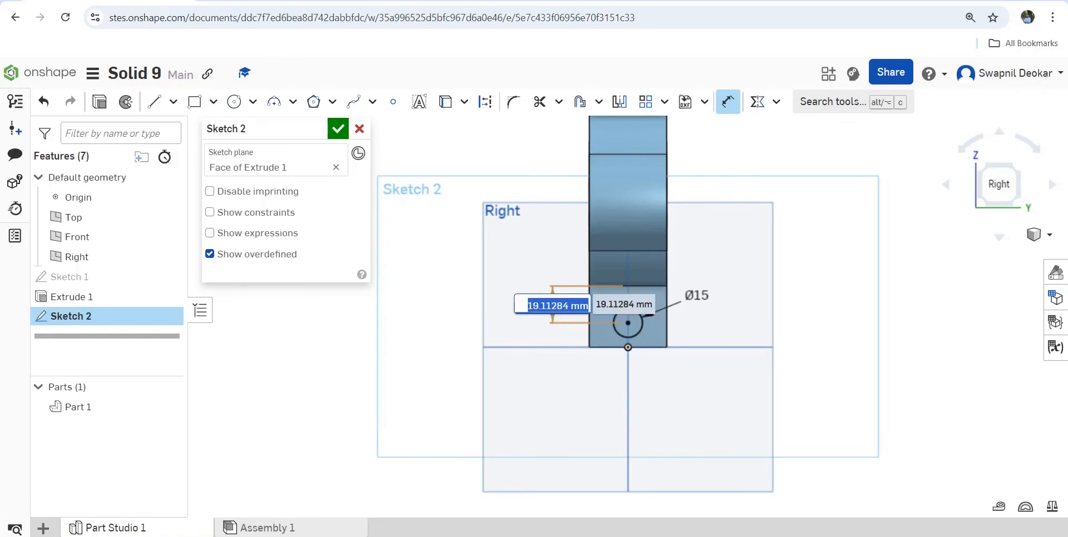
type("15")
key("Return")
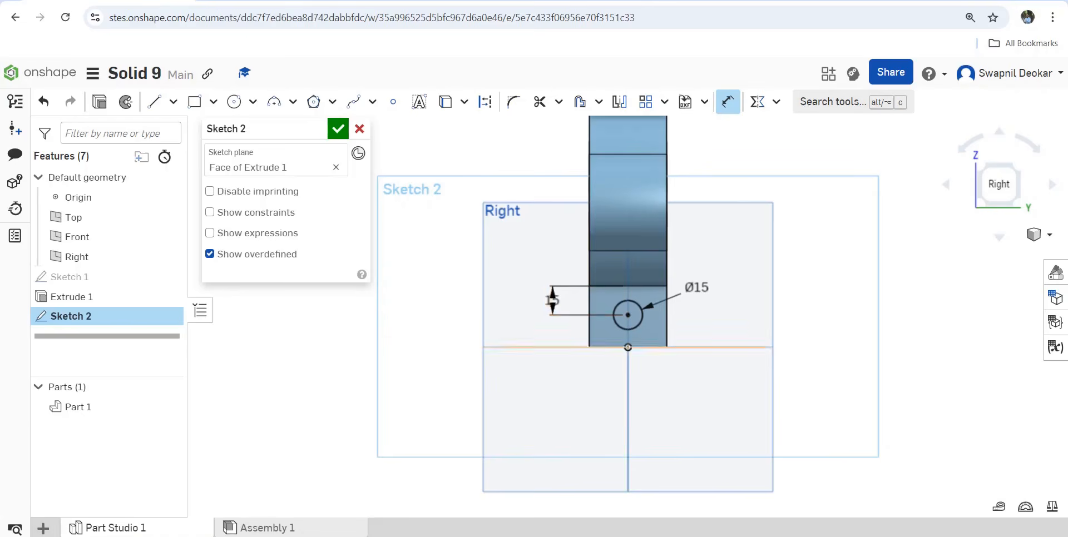
left_click(337, 129)
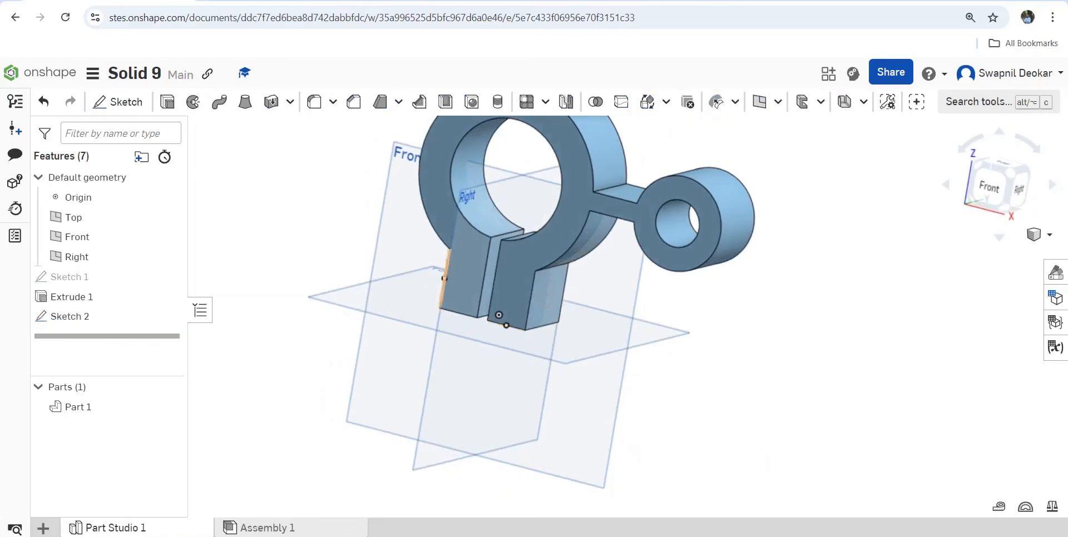
Cut the 15 mm circle through both legs with a Remove extrude using the Through all end type
left_click(167, 102)
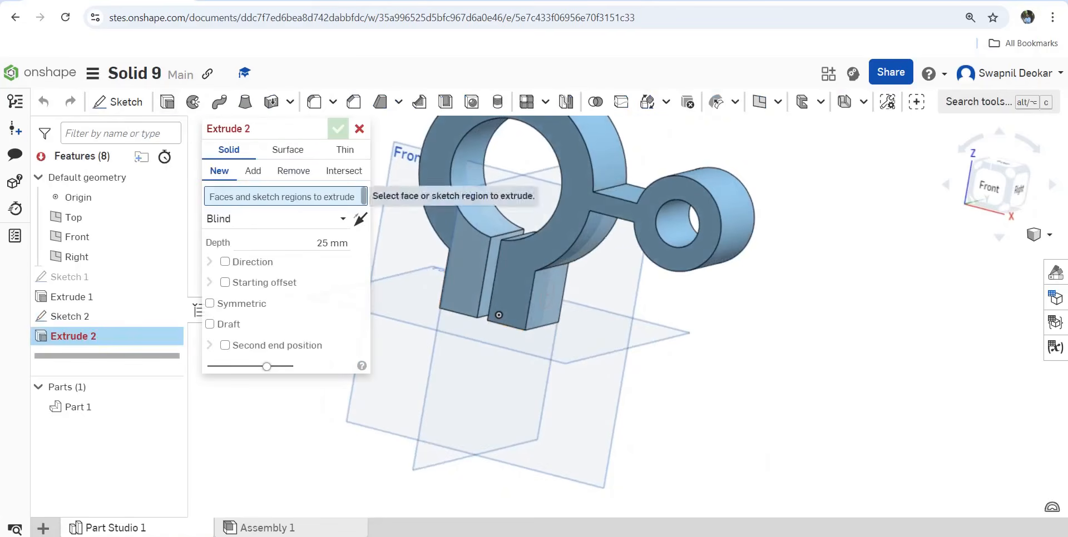
left_click(293, 171)
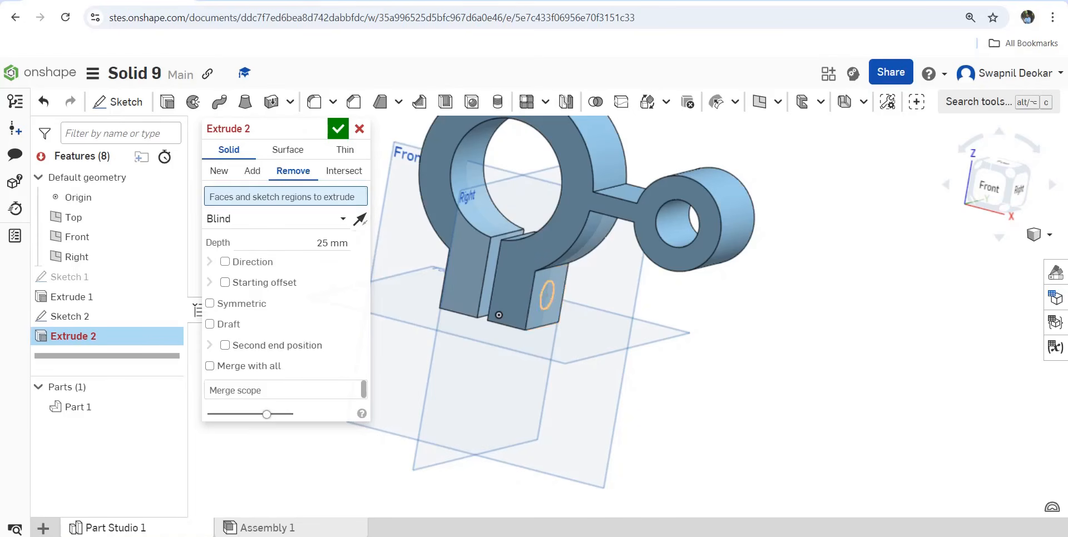
left_click(547, 294)
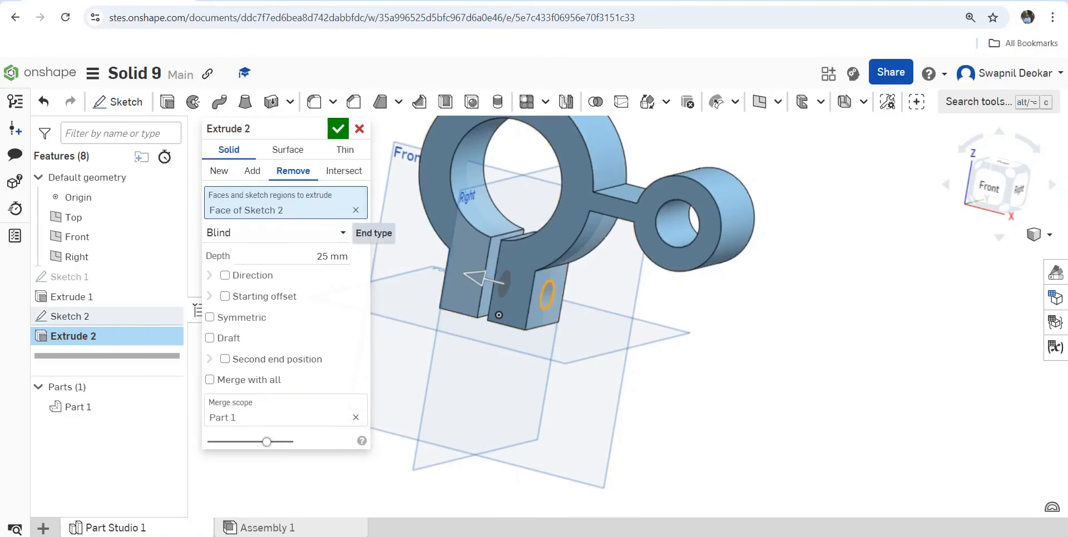
left_click(334, 233)
left_click(245, 356)
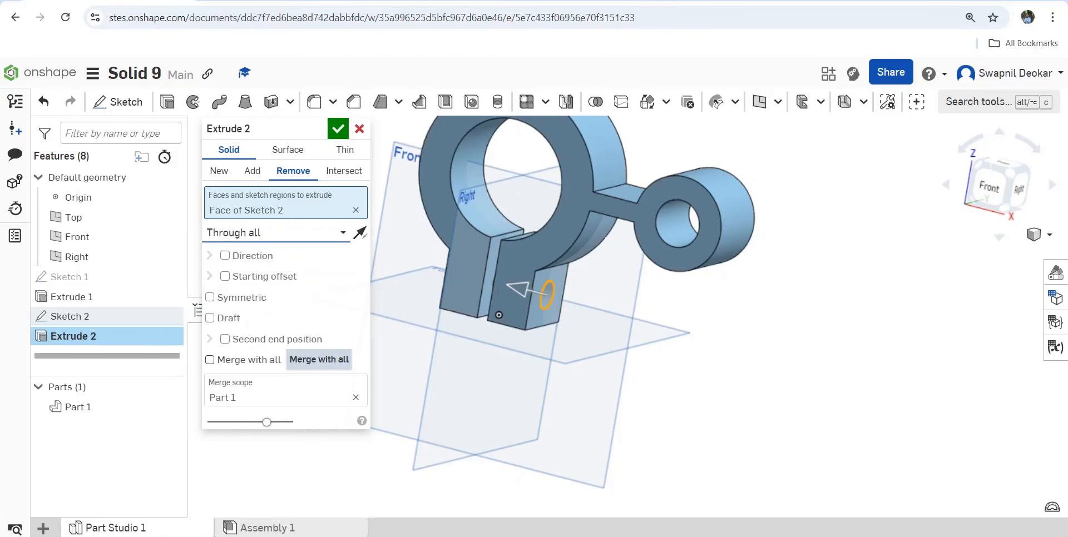
mouse_move(623, 339)
right_mouse_down()
mouse_move(667, 364)
mouse_move(723, 372)
mouse_move(618, 334)
right_mouse_up()
left_click(339, 129)
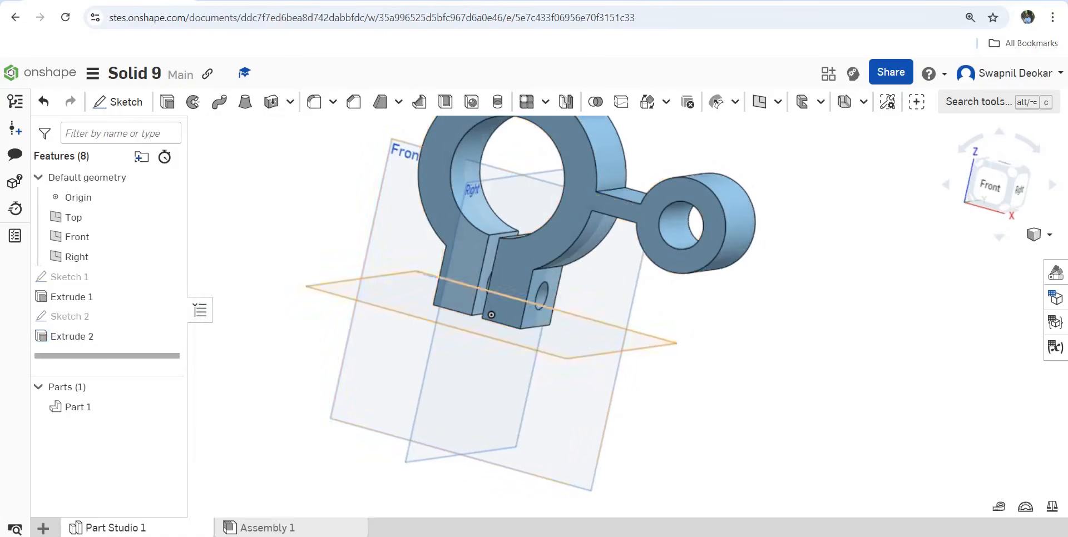
Start a new sketch on the Front plane and view it normal to the sketch plane
left_click(118, 102)
scroll(502, 451, "down", 5)
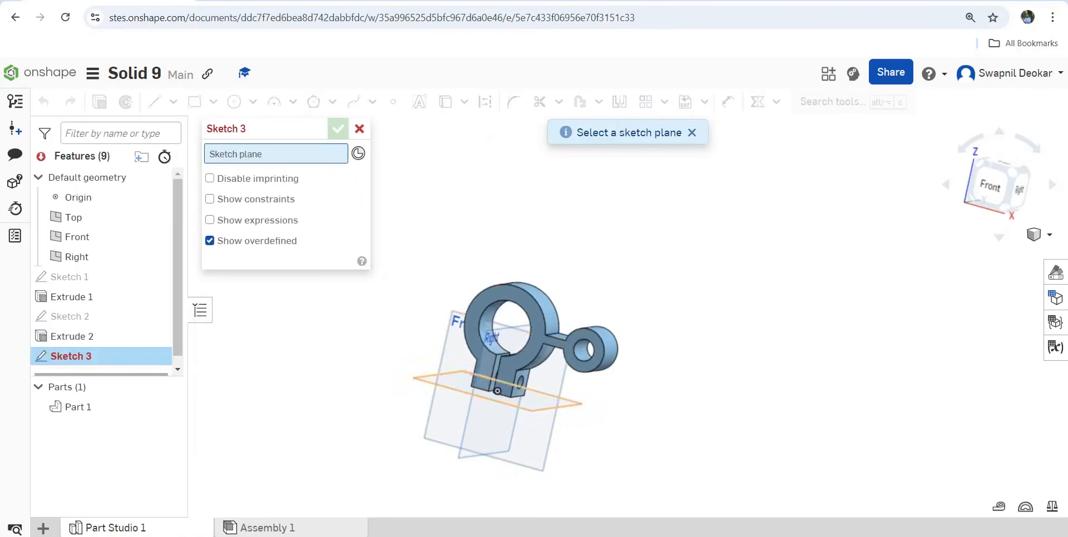
scroll(553, 333, "up", 5)
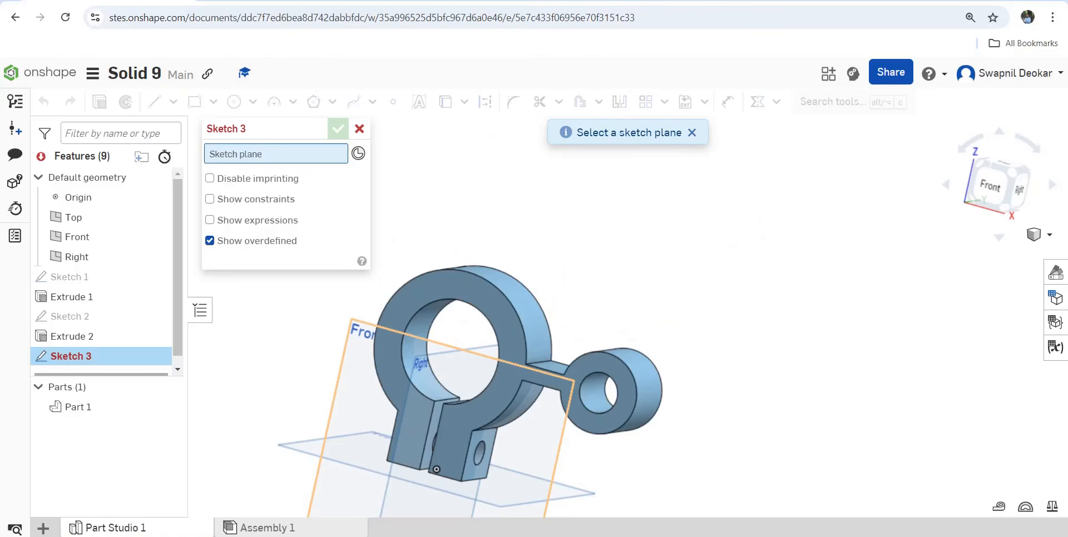
right_click_drag(548, 356, 529, 416)
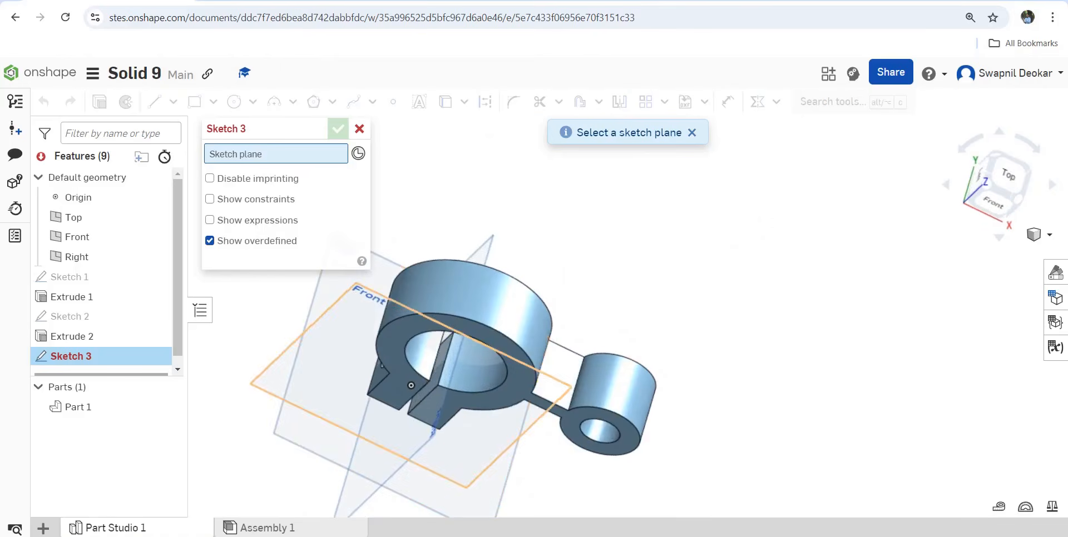
left_click(328, 327)
right_click(329, 327)
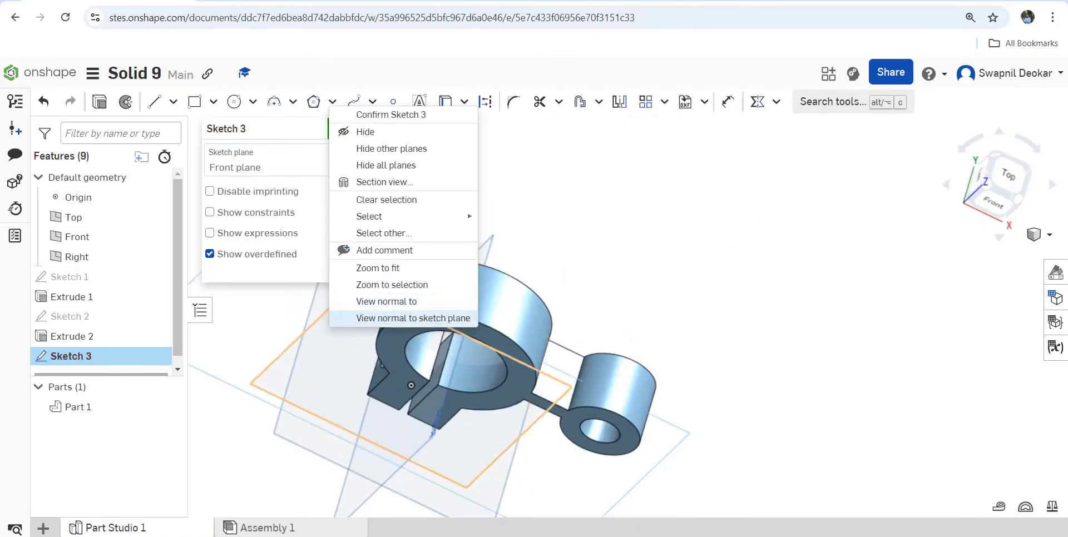
left_click(390, 318)
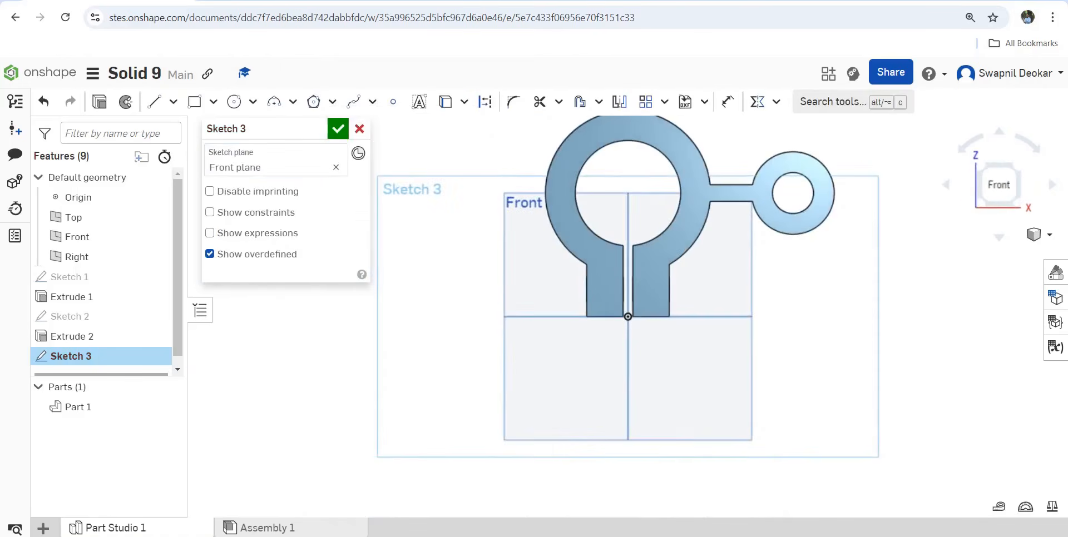
Switch to PowerPoint to check the rib between ring and boss in the part drawing, and return to the Onshape sketch
key("alt+Tab")
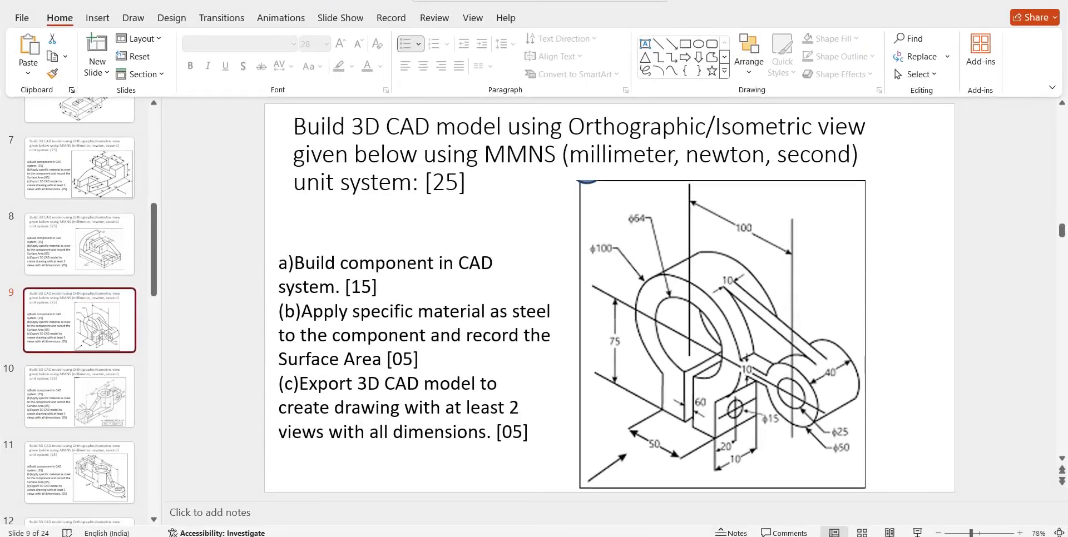
mouse_move(689, 536)
left_click(688, 487)
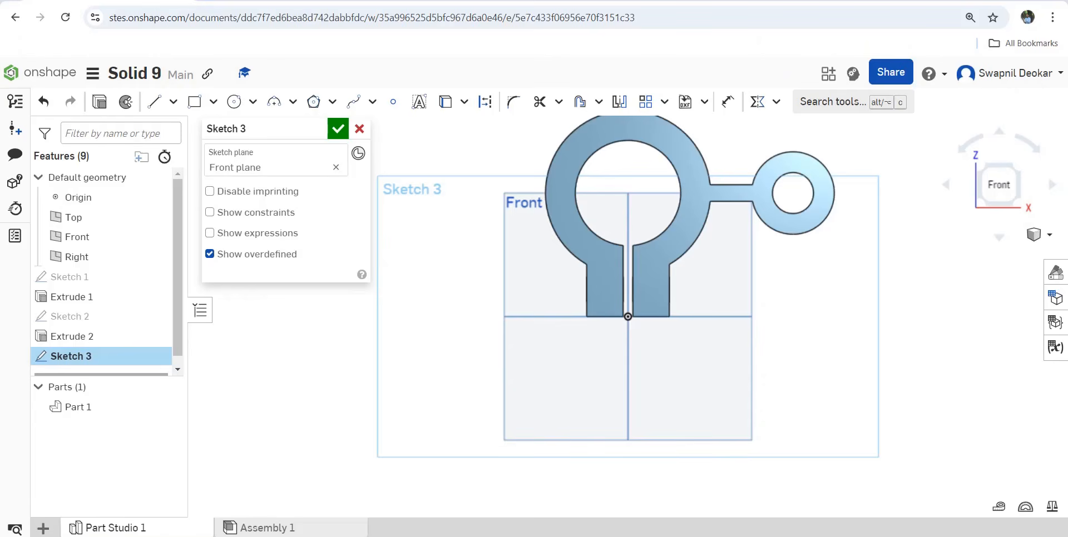
Draw a circle about 112 mm in diameter around the large ring and one about 61 mm in diameter around the small boss
scroll(626, 393, "down", 3)
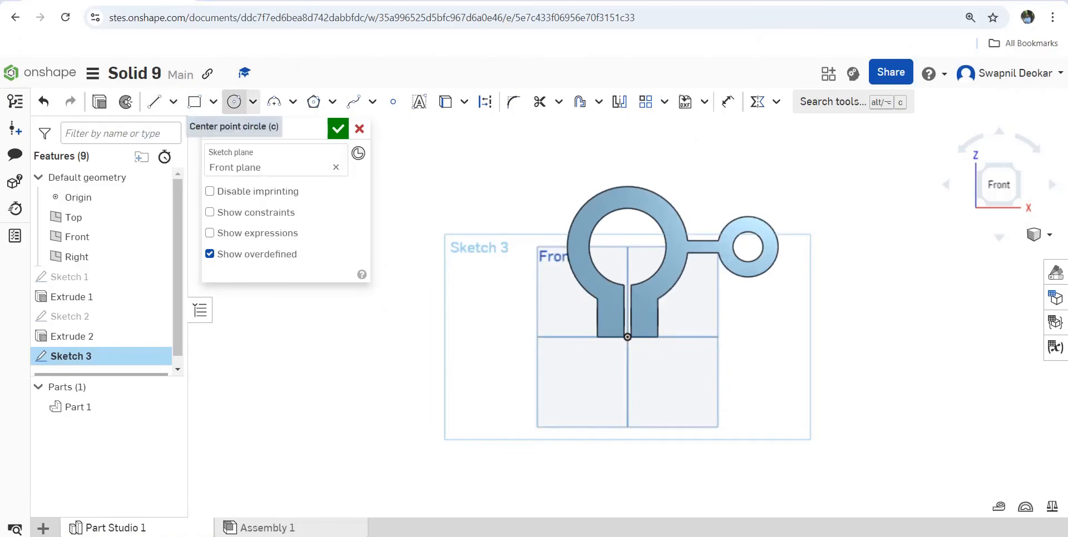
left_click(234, 101)
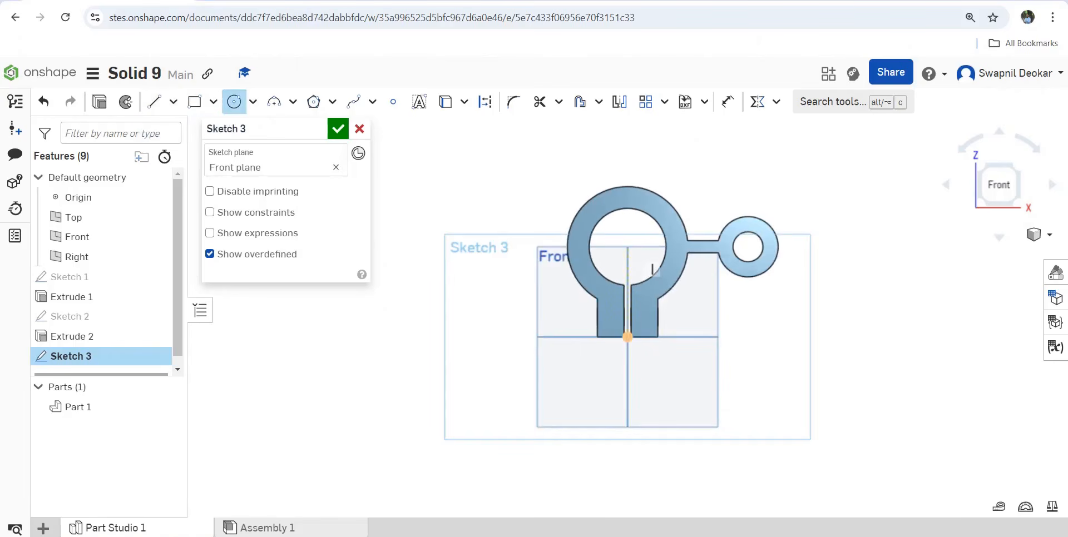
scroll(649, 271, "up", 3)
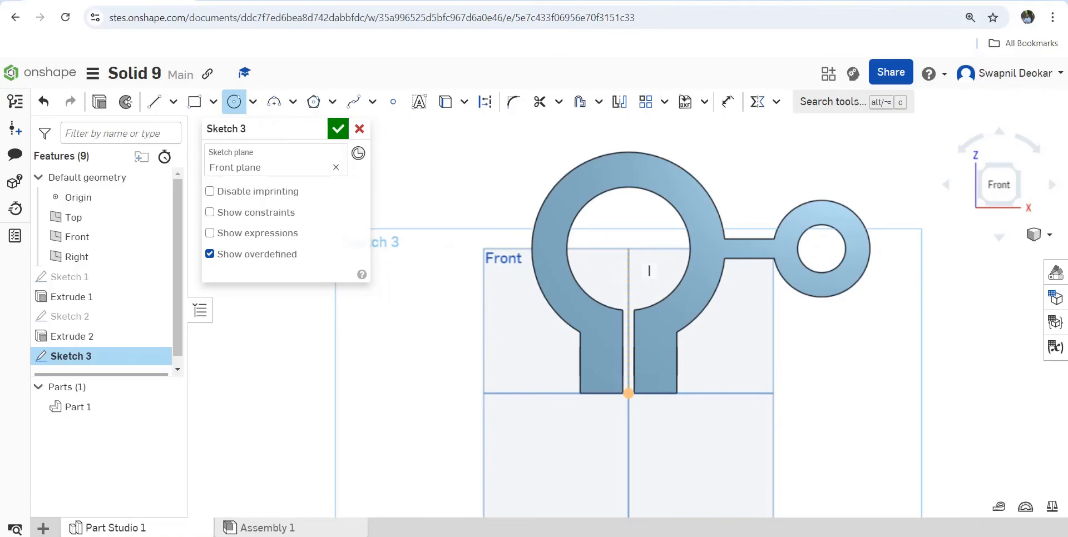
left_click(628, 248)
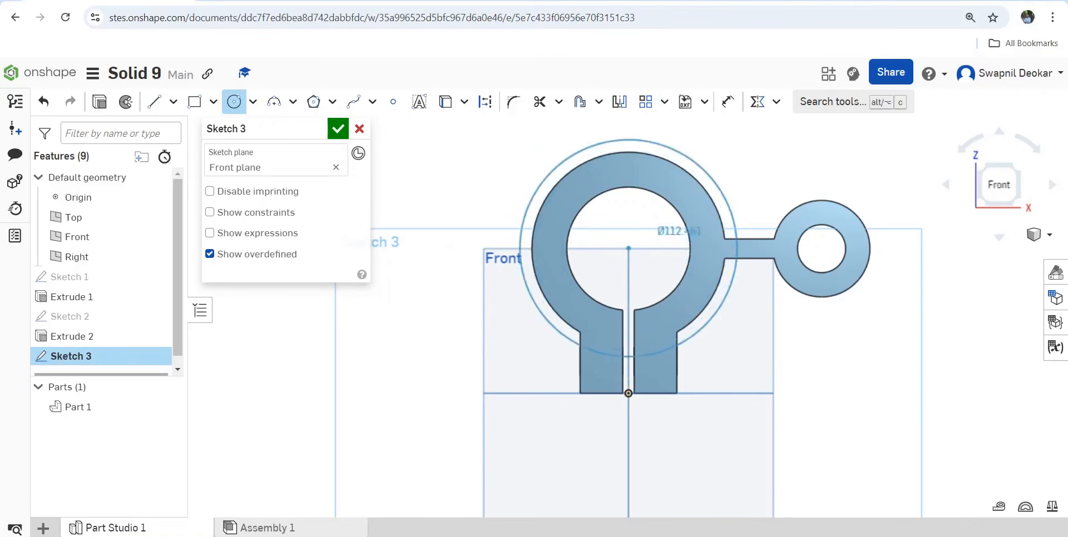
left_click(732, 212)
left_click(826, 249)
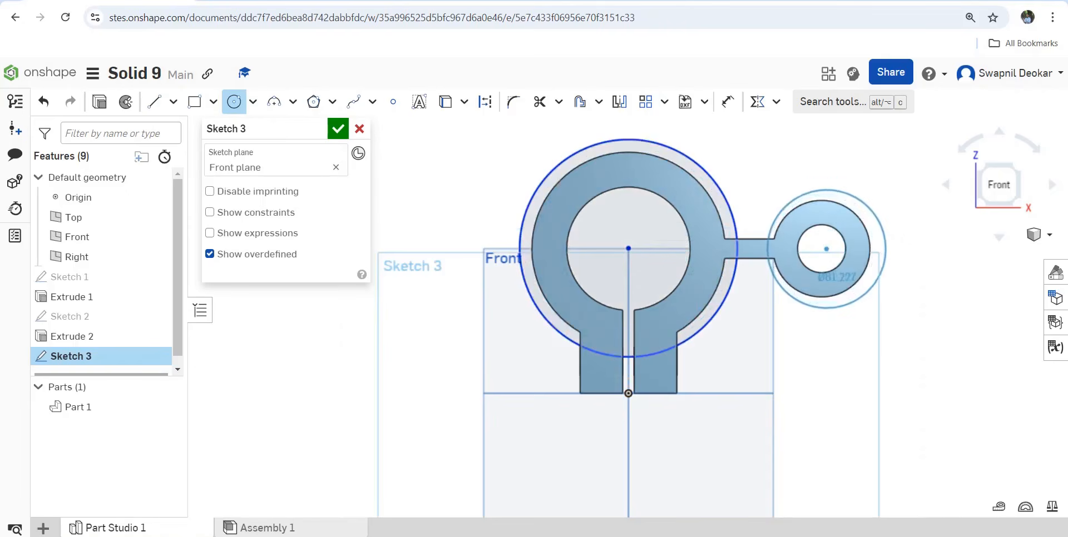
left_click(868, 291)
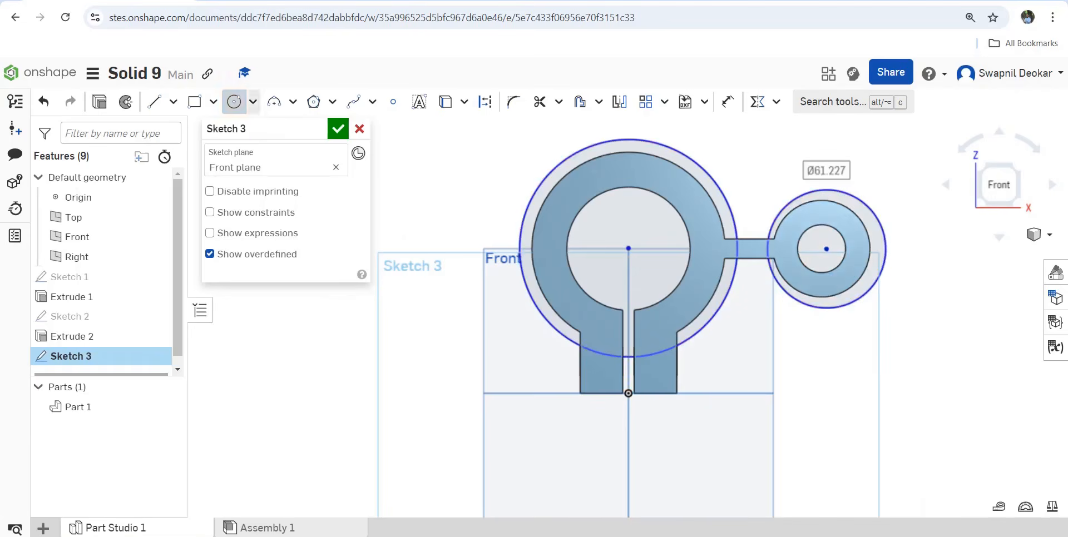
Draw a horizontal line about 101 mm long near the web's upper edge and a slanted line above the ring and boss
left_click(154, 101)
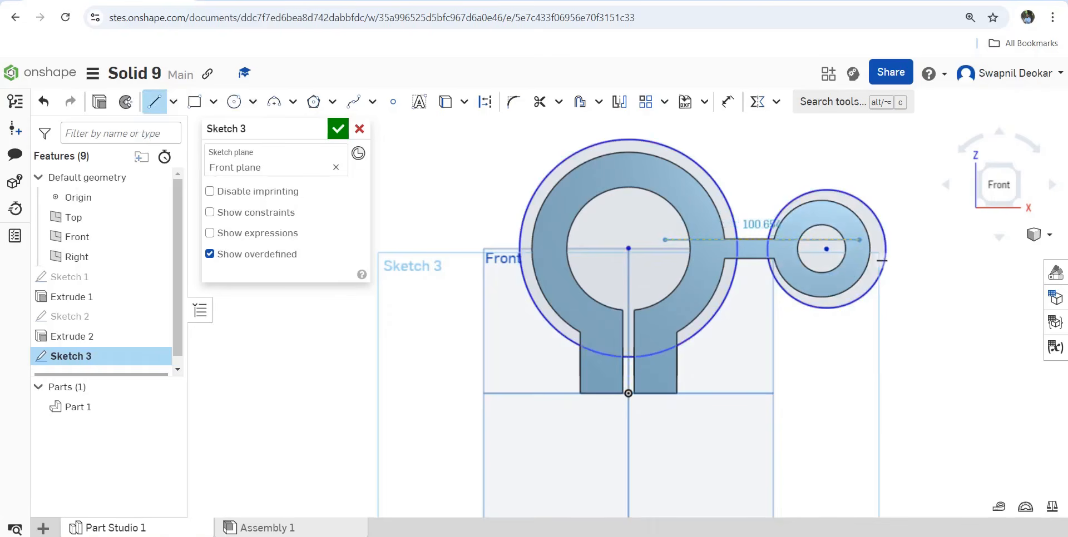
left_click(860, 240)
key("Escape")
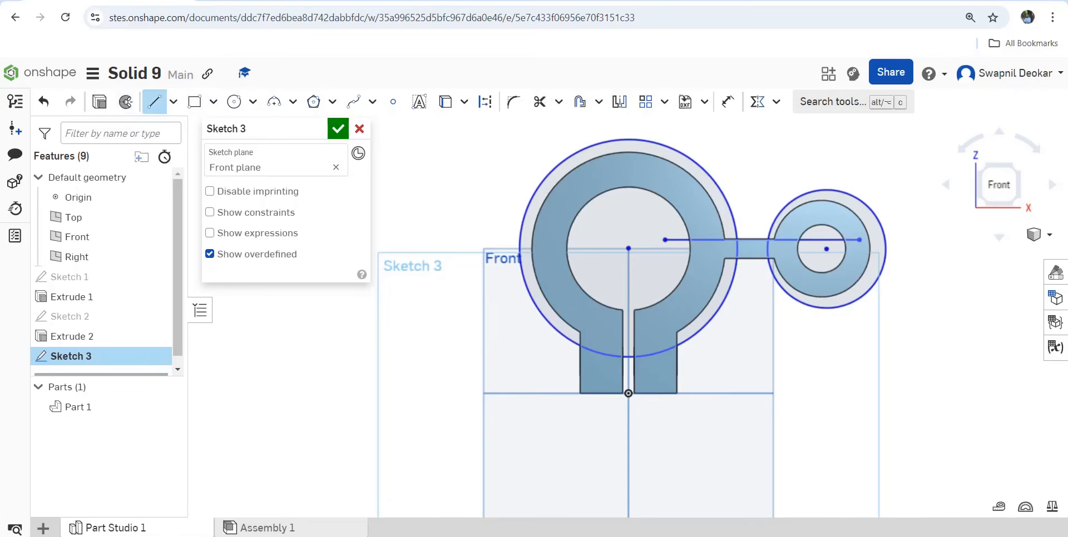
left_click(608, 122)
left_click(903, 166)
key("Escape")
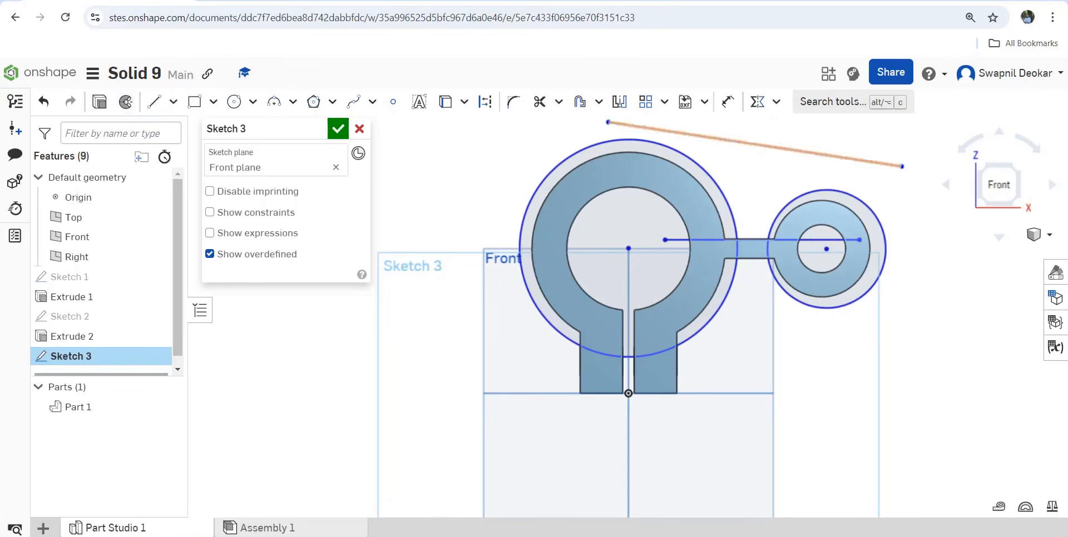
Make the two sketched circles concentric with the small boss and the large ring
left_click(776, 101)
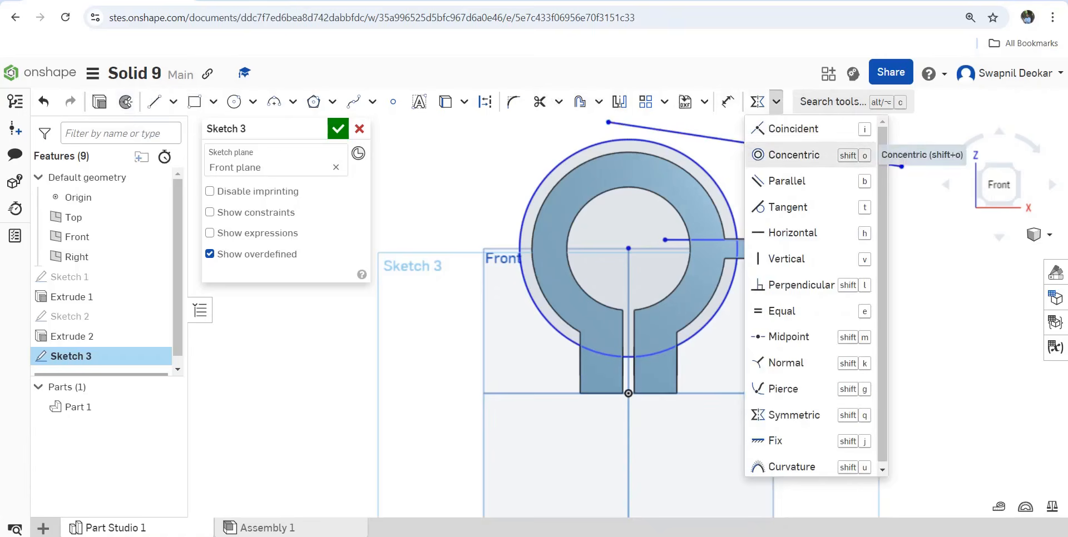
left_click(795, 155)
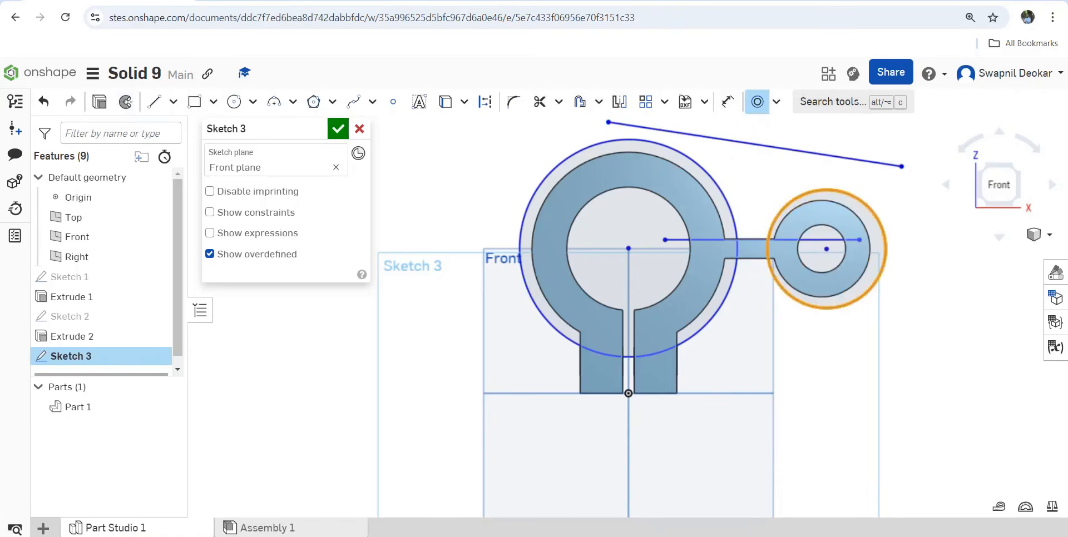
left_click(856, 215)
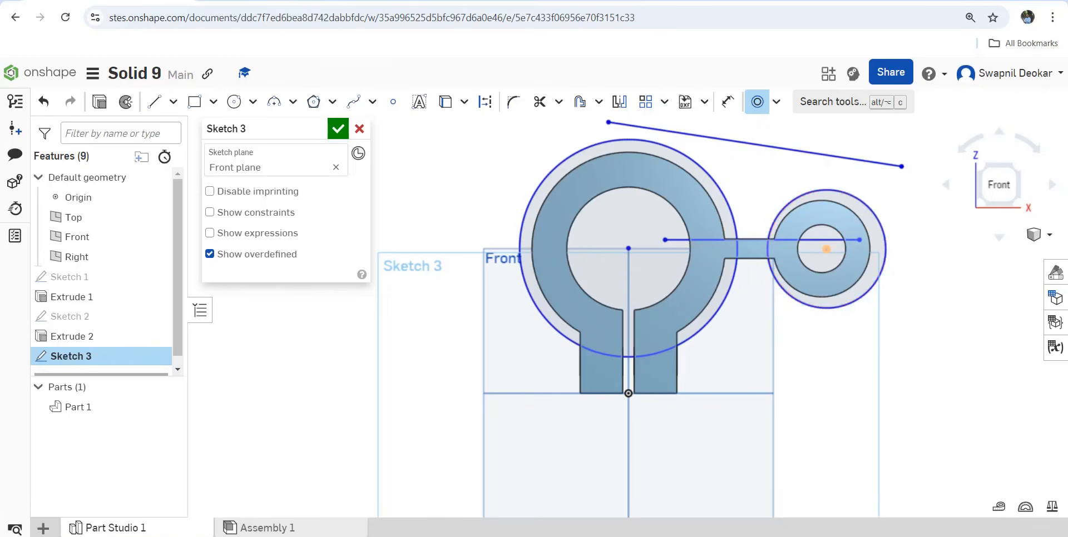
left_click(827, 249)
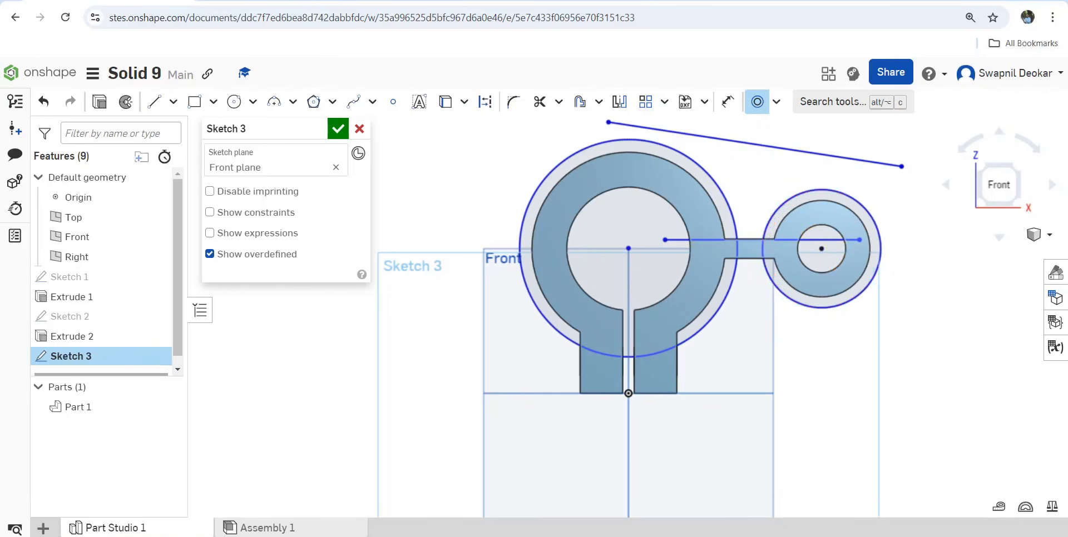
left_click(568, 158)
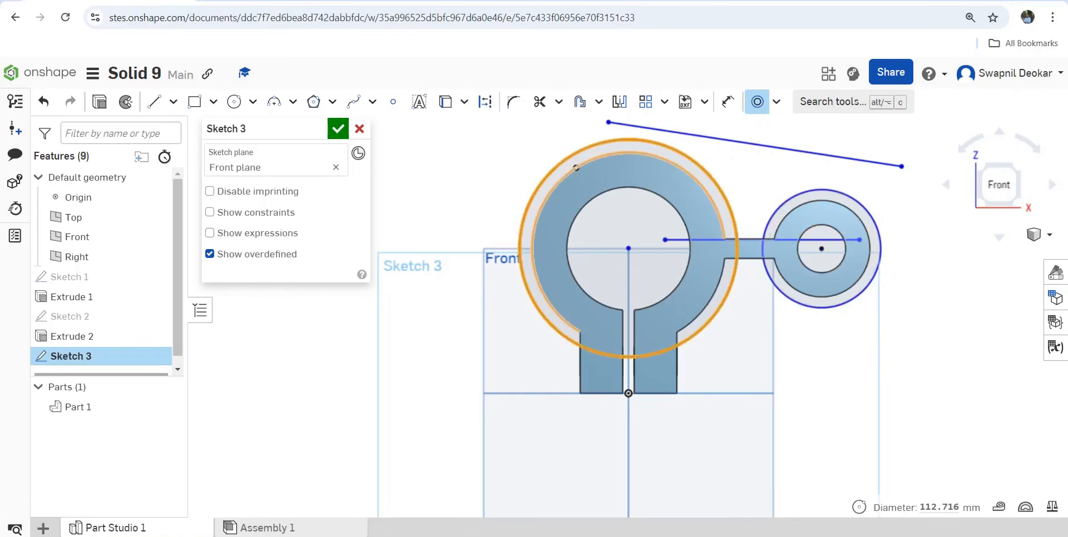
left_click(574, 168)
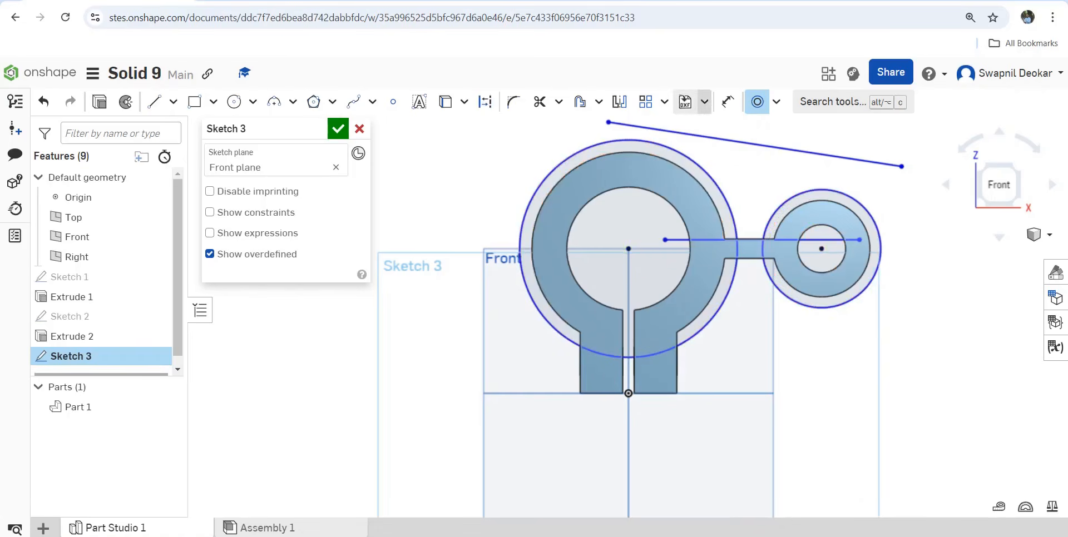
Dimension the circle around the large ring to 100 mm diameter and the one around the small boss to 50 mm
left_click(728, 102)
left_click(707, 174)
left_click(716, 172)
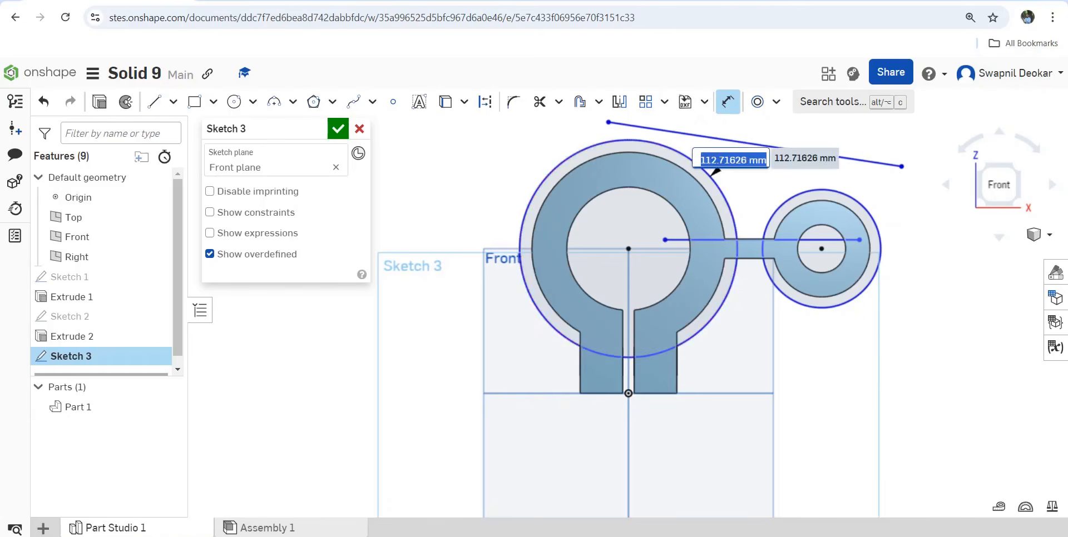
type("100")
key("Return")
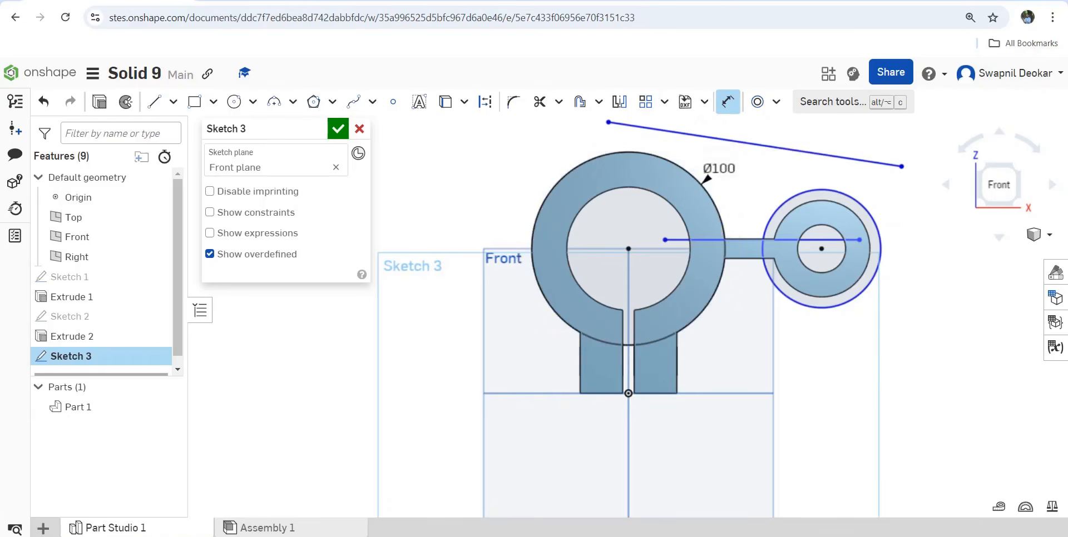
left_click(870, 215)
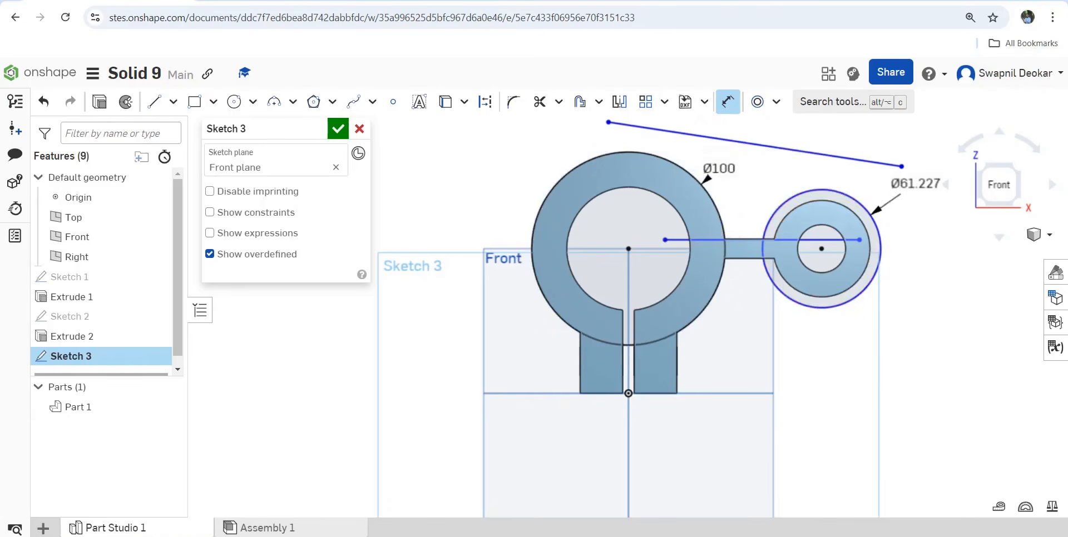
left_click(914, 192)
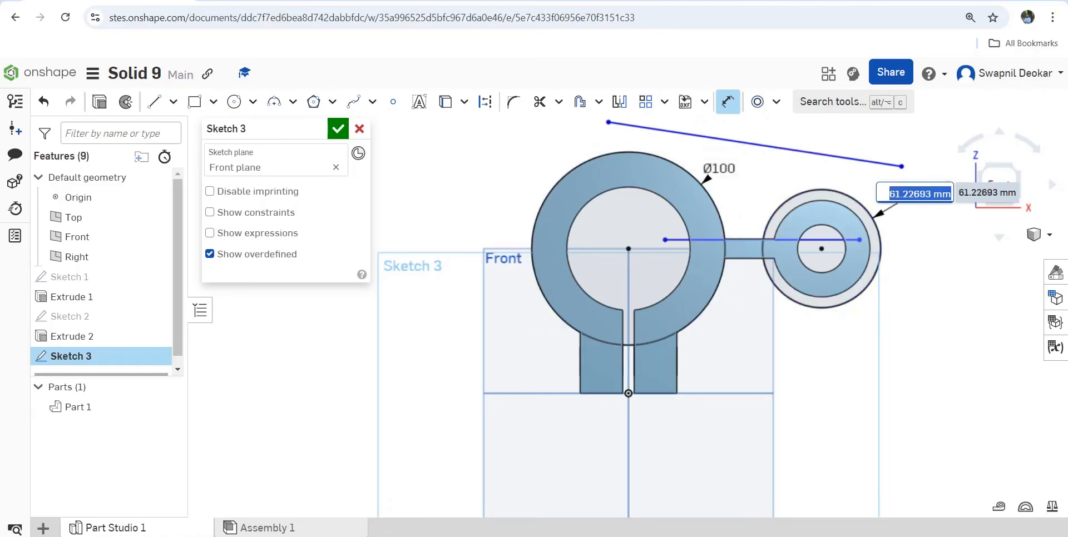
type("50")
key("Return")
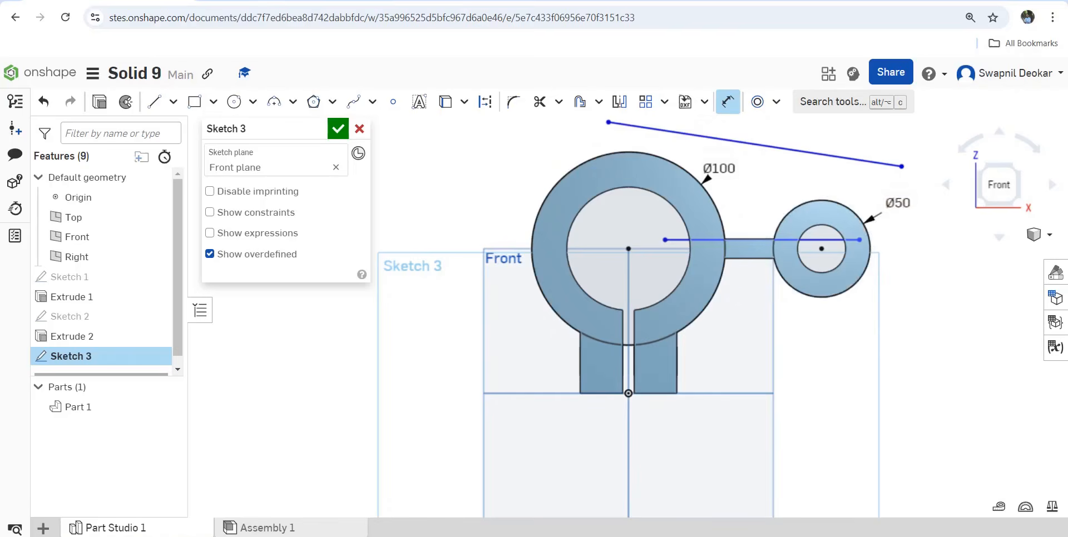
Make the horizontal sketch line coincident with the upper edge of the web between ring and boss
scroll(715, 227, "up", 3)
scroll(749, 249, "up", 6)
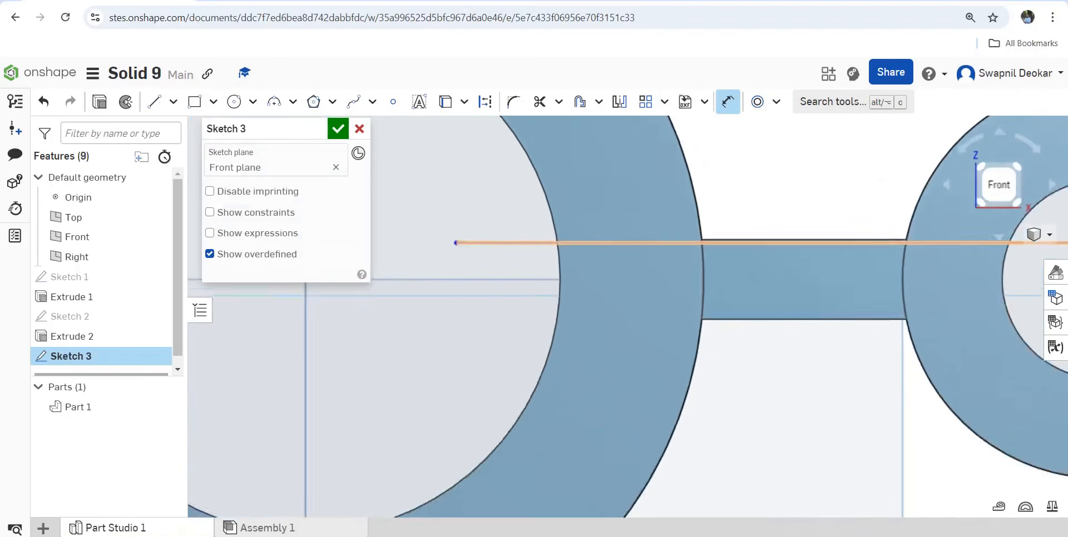
left_click(761, 241)
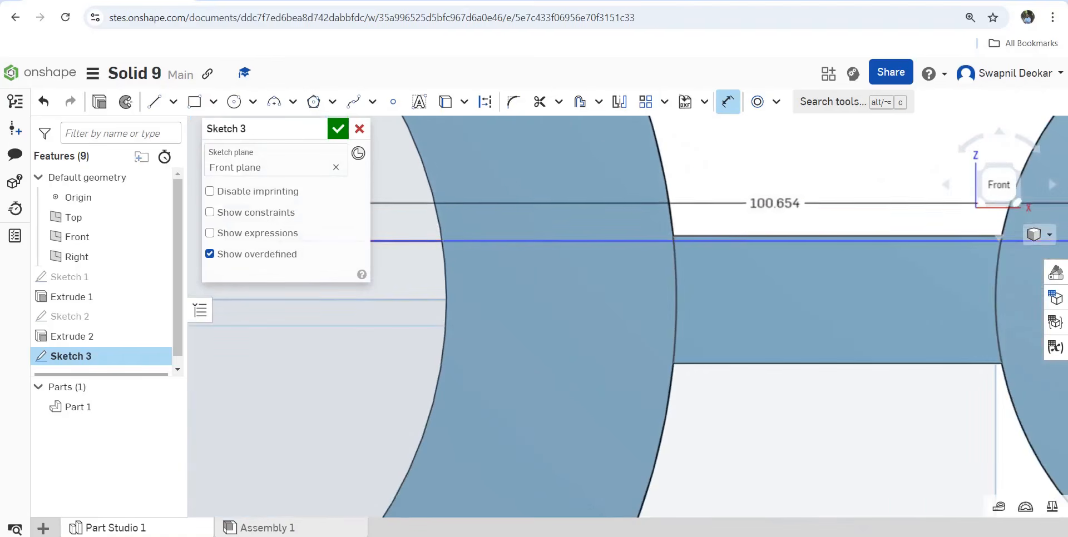
left_click(776, 101)
left_click(779, 284)
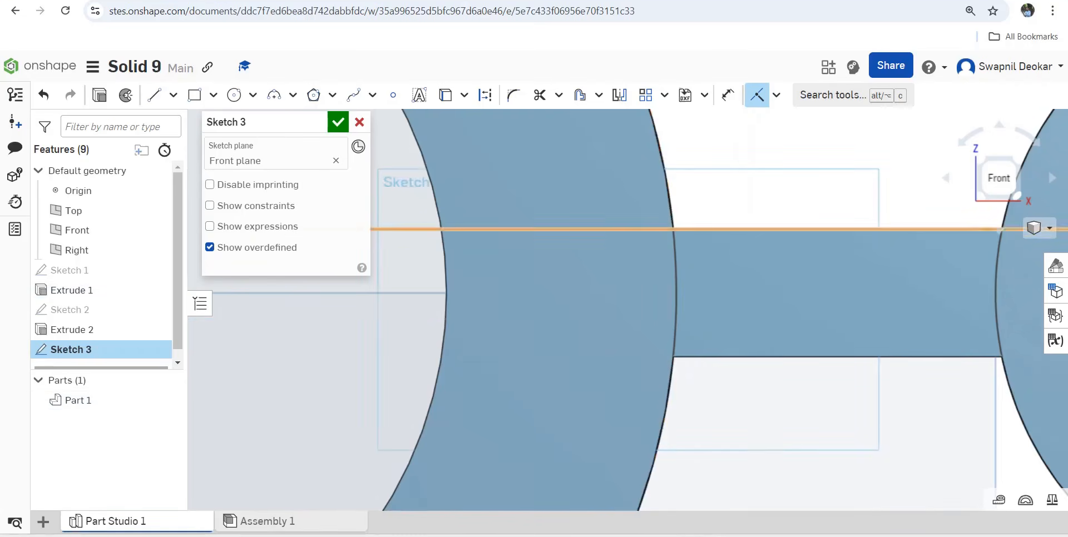
Make the slanted line tangent to both the 100 mm circle and the 50 mm circle
scroll(671, 287, "down", 10)
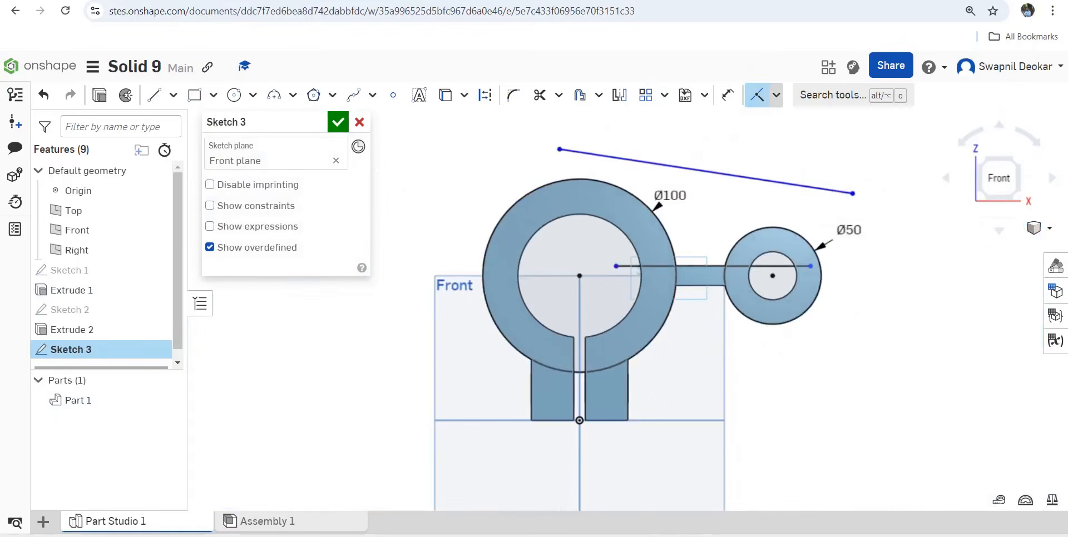
left_click(777, 95)
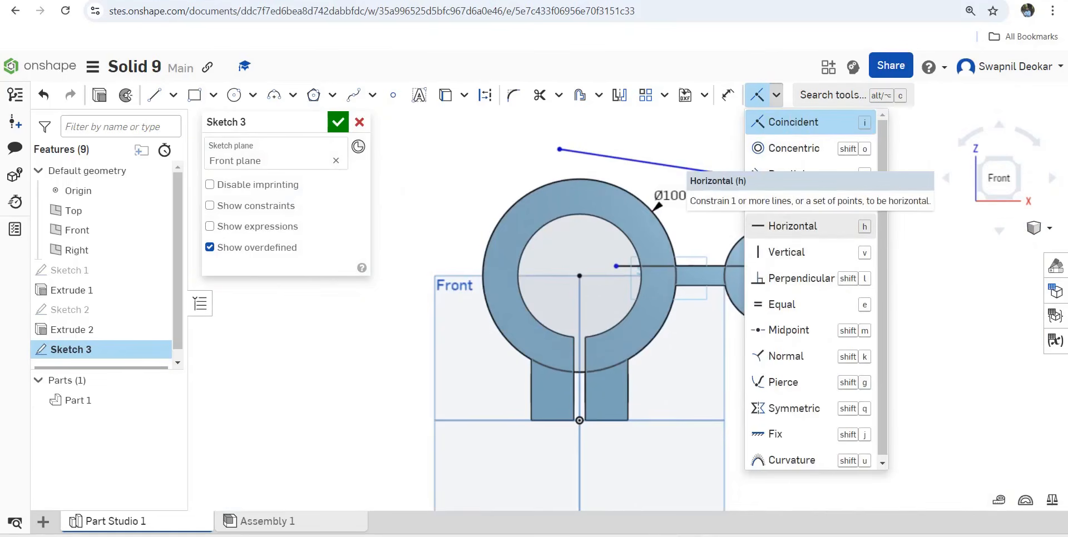
left_click(787, 201)
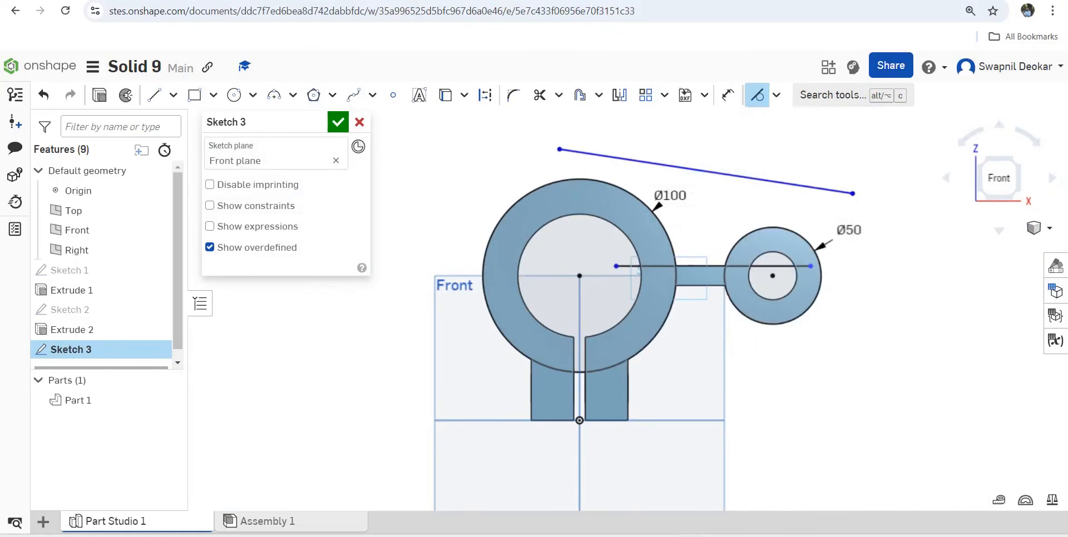
left_click(665, 218)
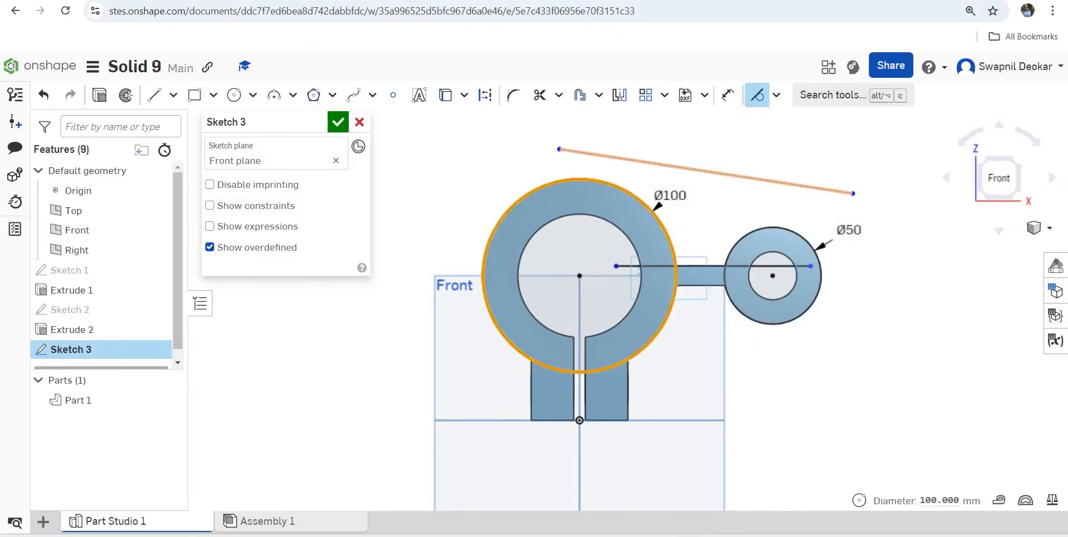
left_click(686, 168)
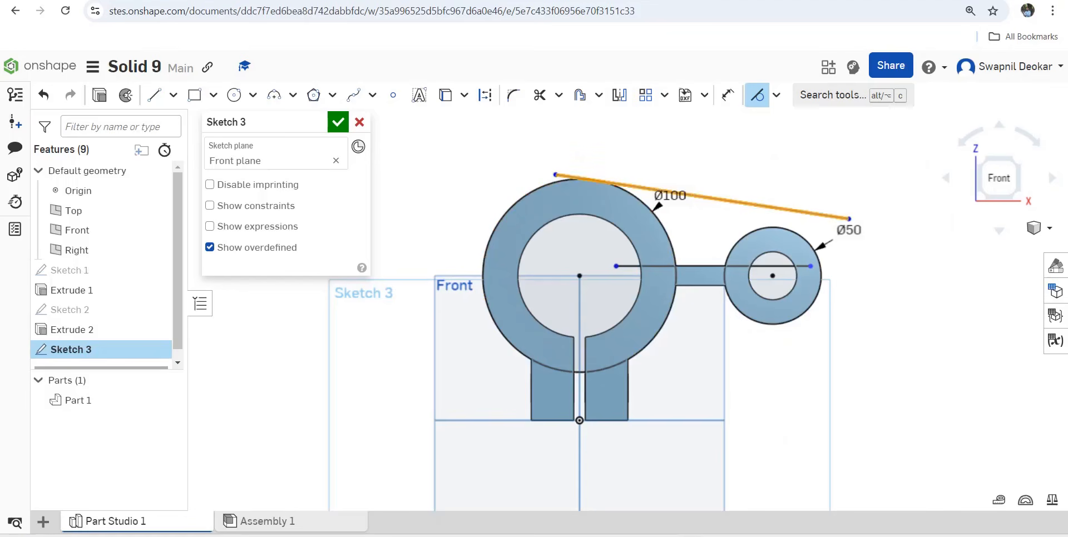
left_click(758, 230)
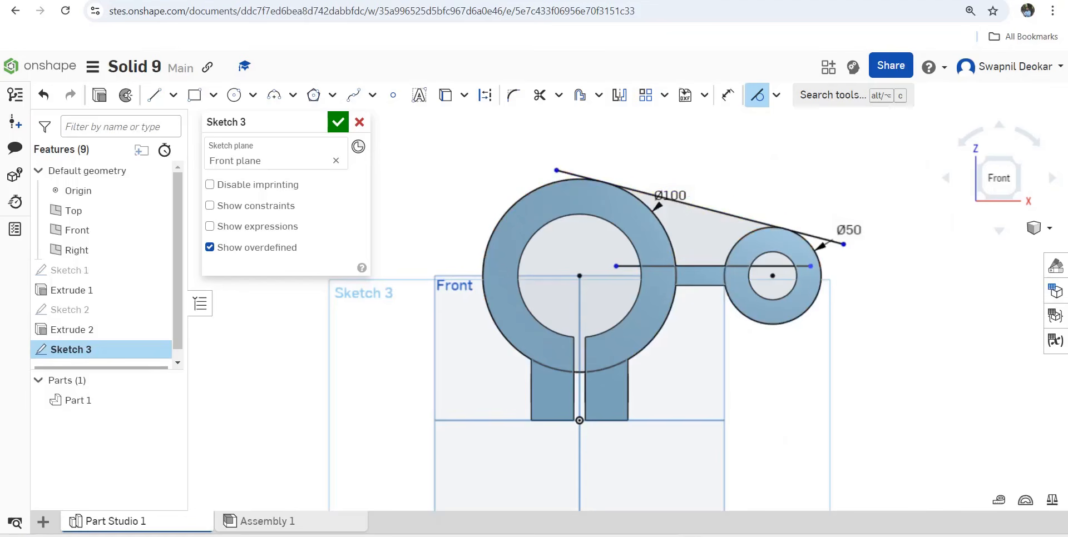
Trim the excess line ends and circle arcs to leave only the rib profile between ring and boss, and finish the sketch
left_click(539, 94)
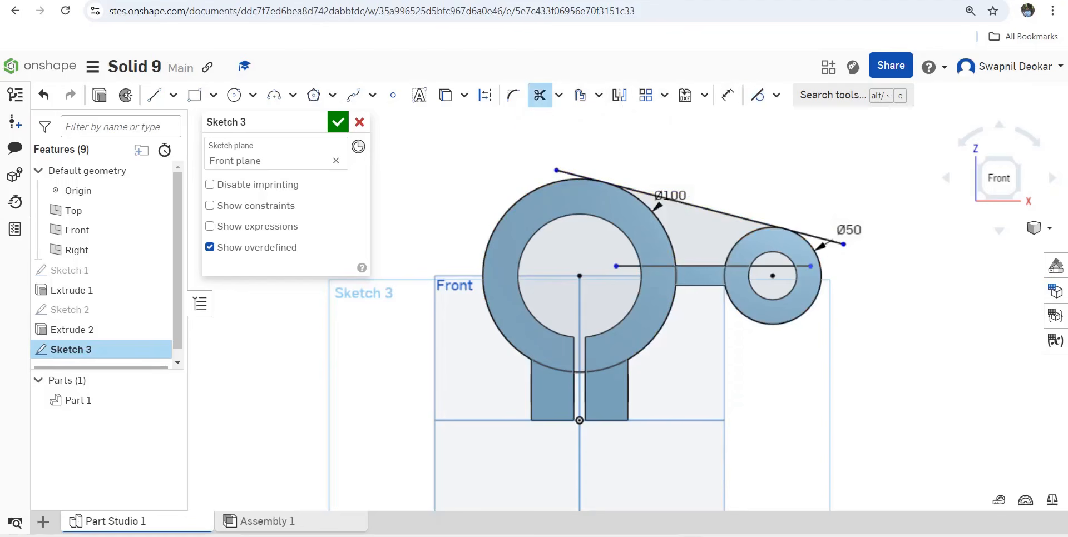
left_click_drag(567, 164, 551, 190)
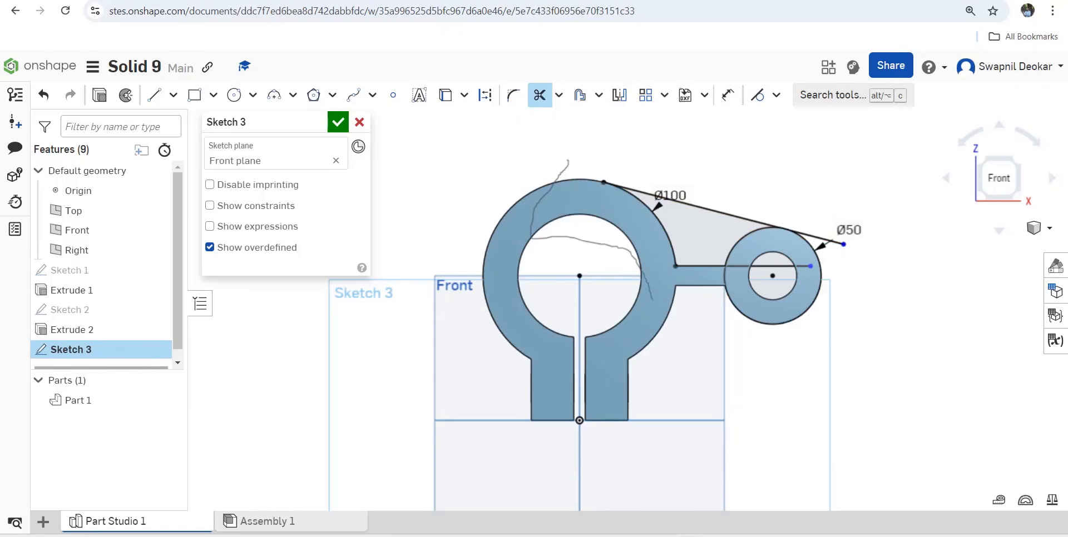
mouse_move(691, 305)
left_mouse_down()
mouse_move(760, 306)
mouse_move(800, 254)
left_mouse_up()
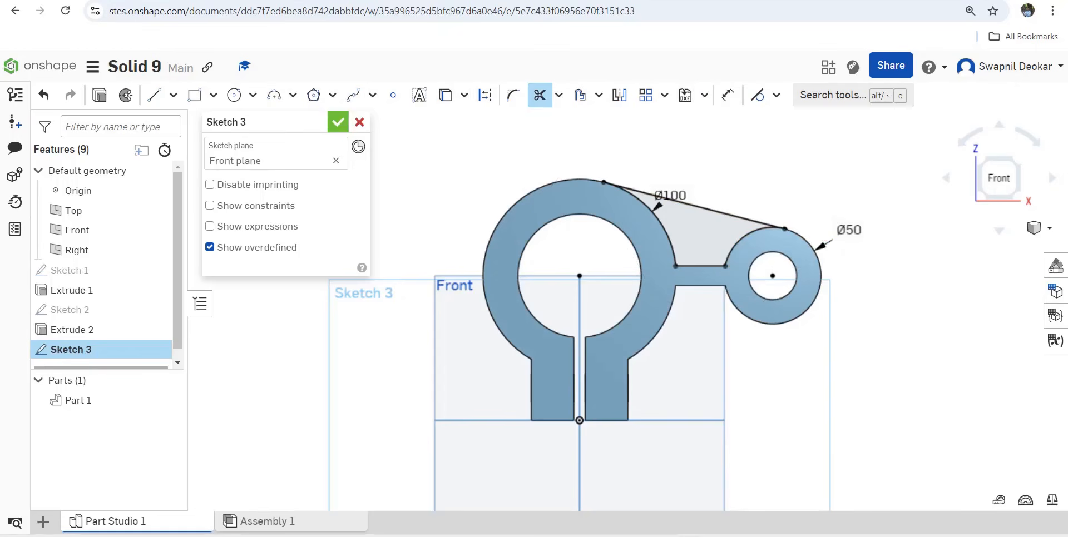
left_click(337, 121)
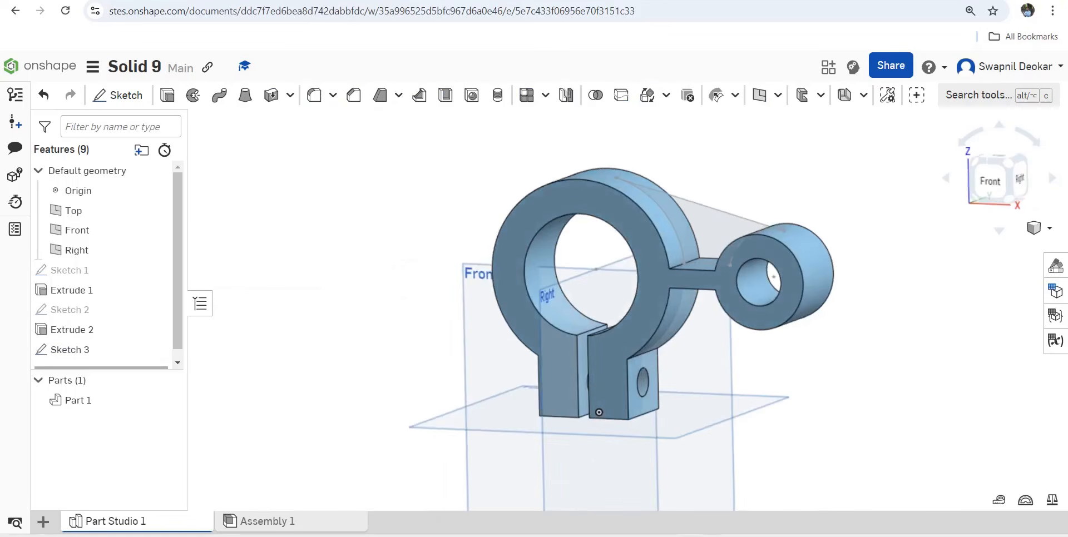
Extrude the rib profile symmetrically with a 10 mm depth, adding it to Part 1
left_click(167, 95)
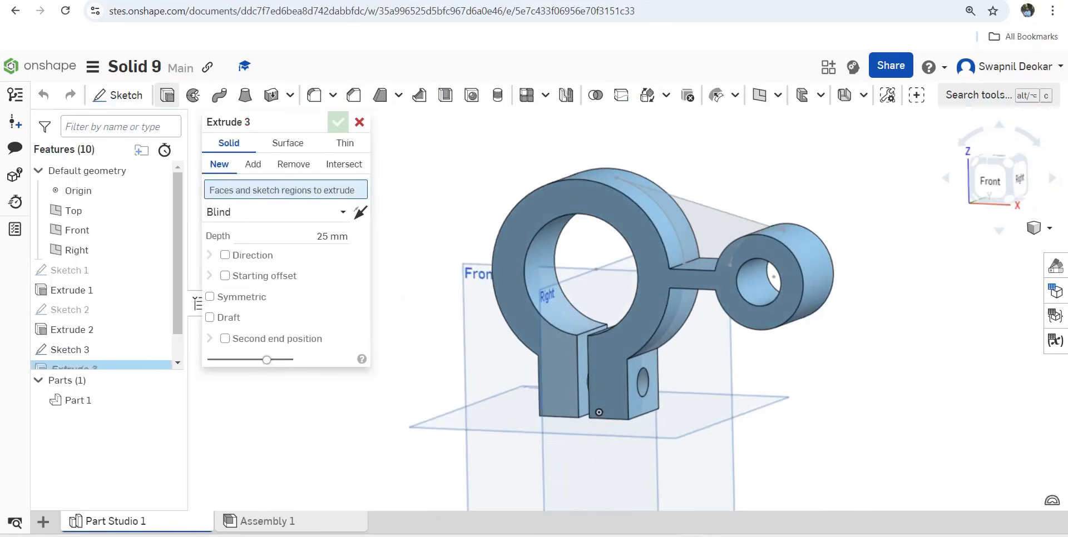
left_click(671, 233)
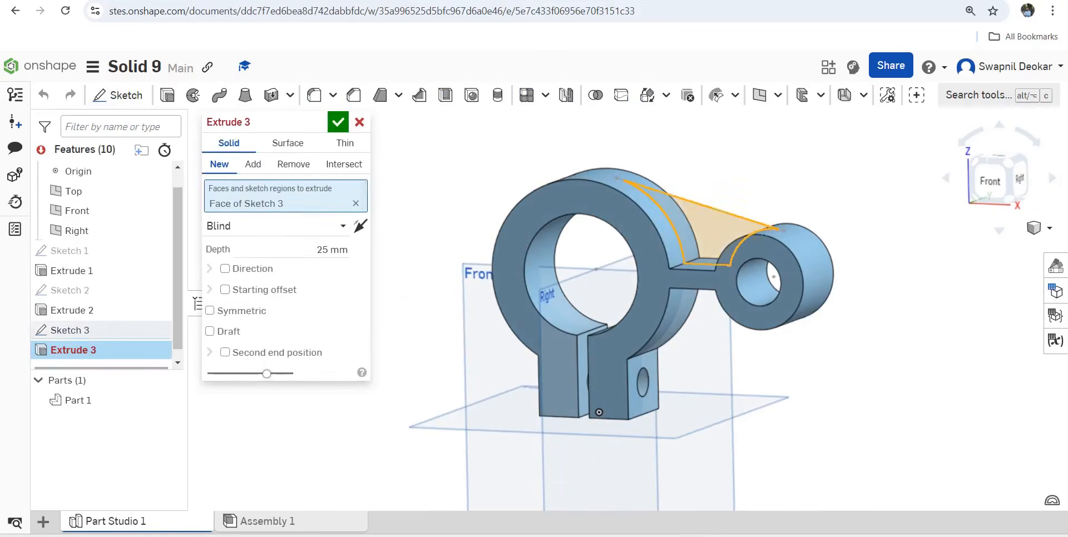
left_click(334, 249)
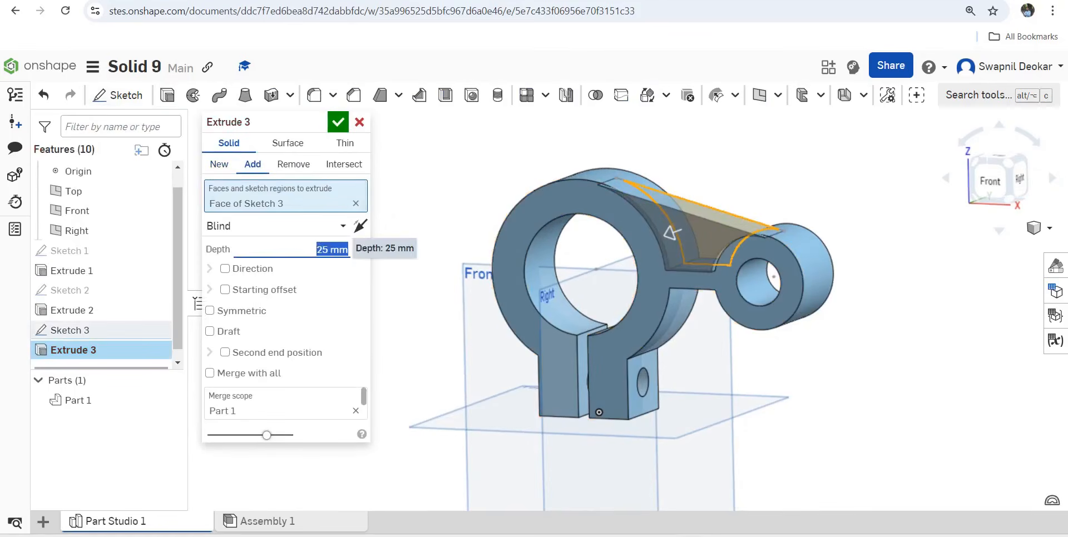
type("10")
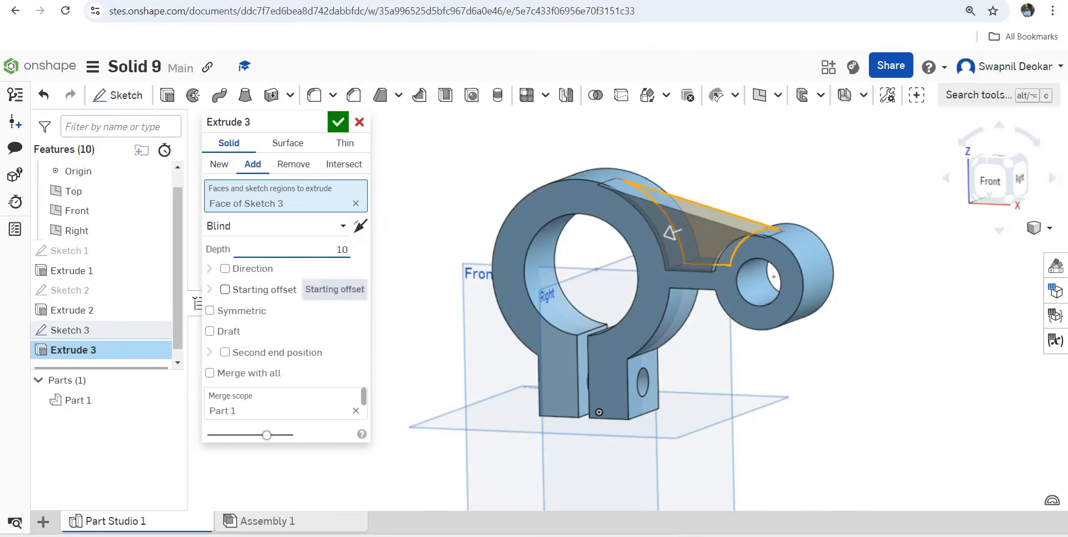
left_click(210, 310)
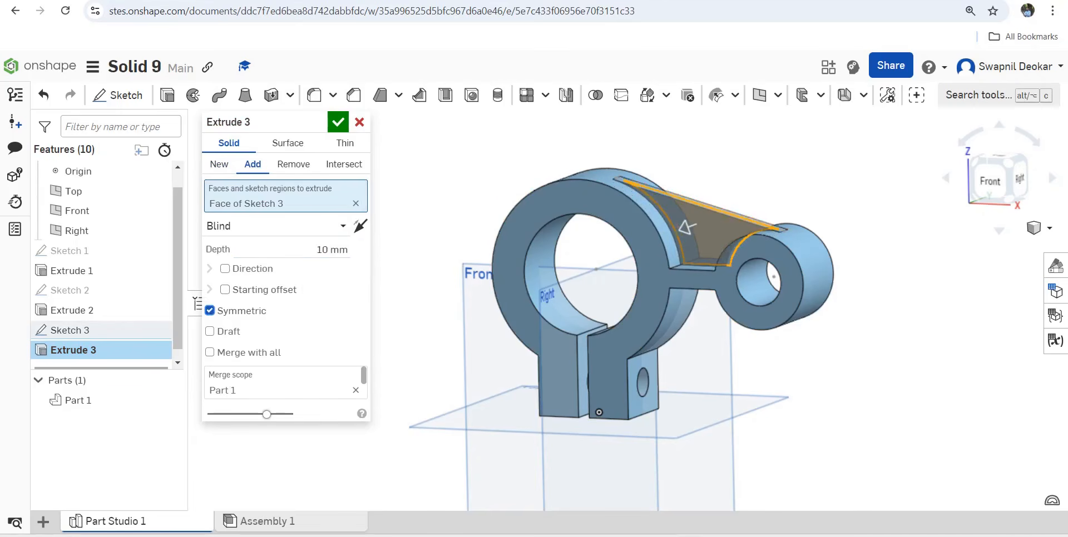
right_click_drag(690, 311, 657, 367)
left_click(338, 122)
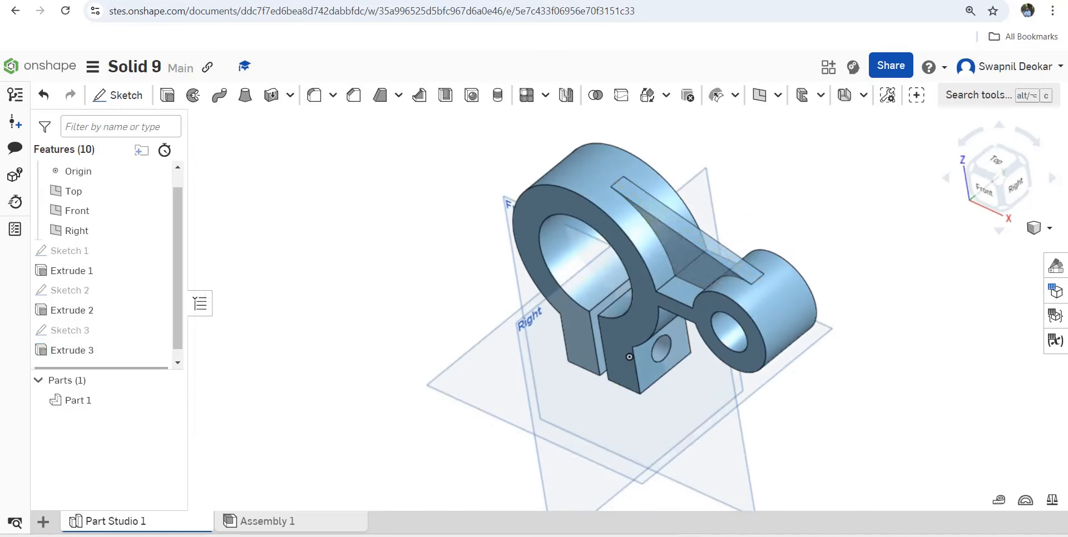
Assign 400 Series Stainless Steel from the Onshape Material Library to Part 1
scroll(437, 347, "down", 3)
scroll(422, 334, "up", 4)
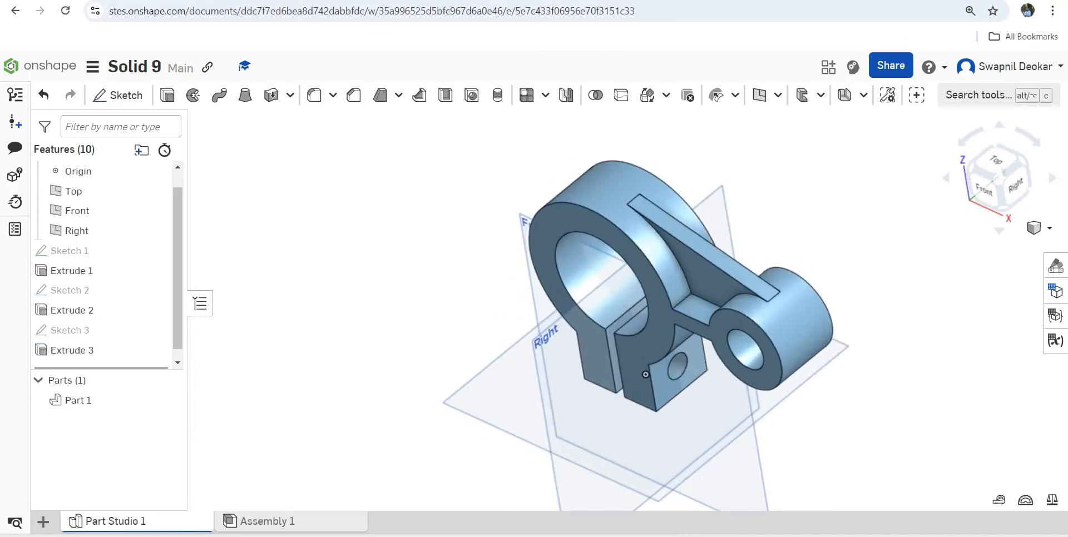
left_click(645, 374)
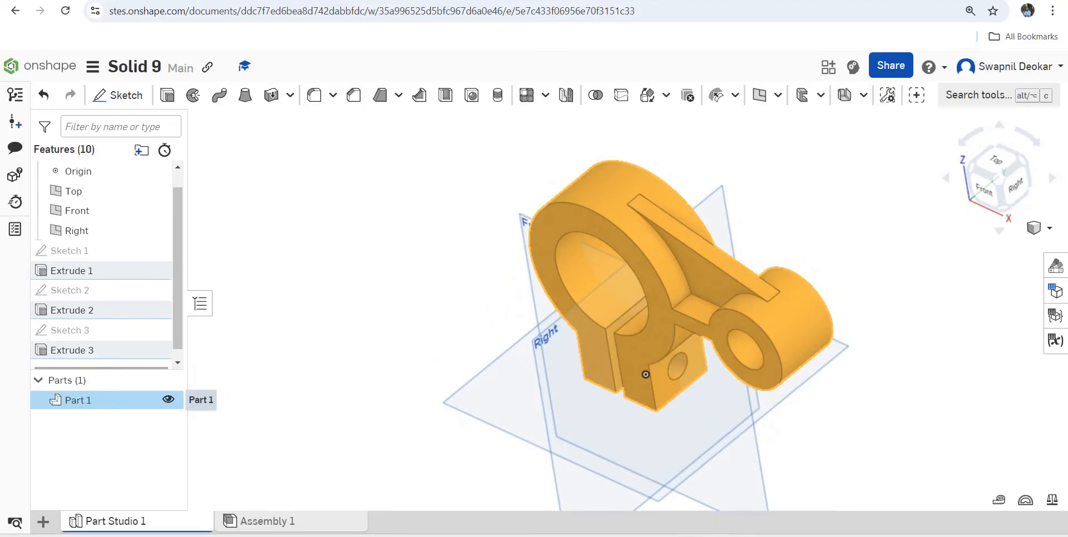
right_click(86, 400)
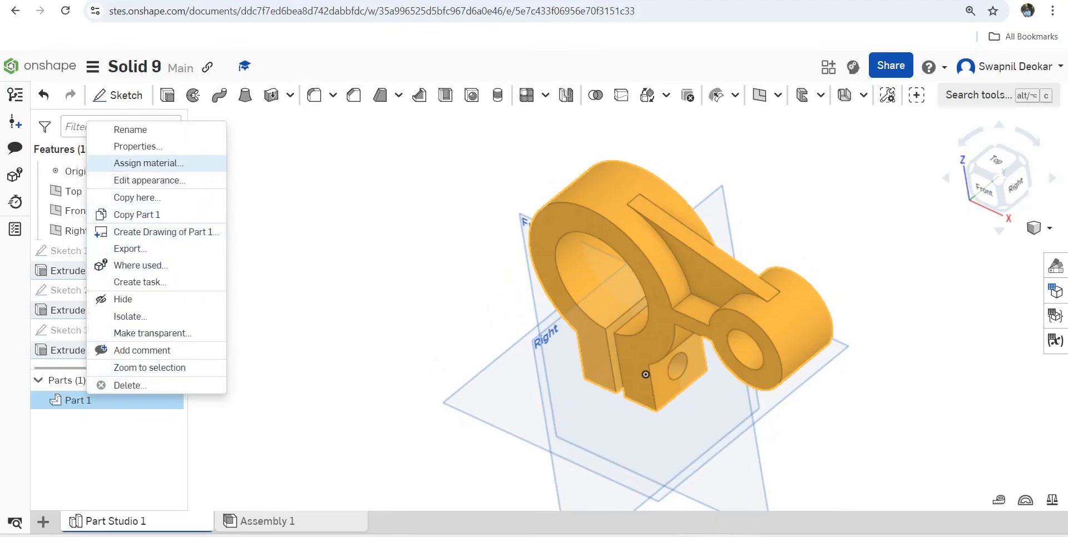
left_click(149, 163)
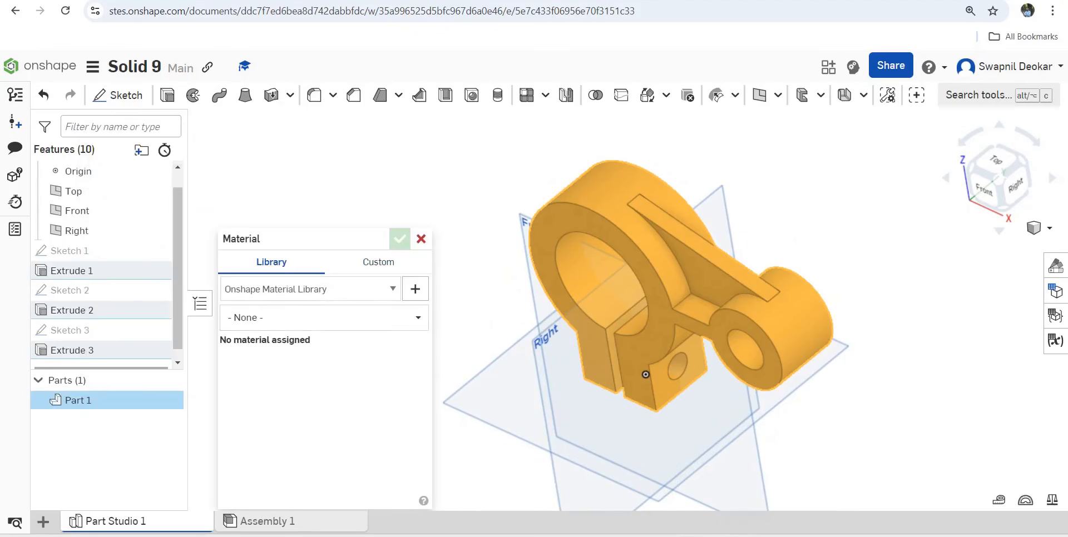
left_click(324, 318)
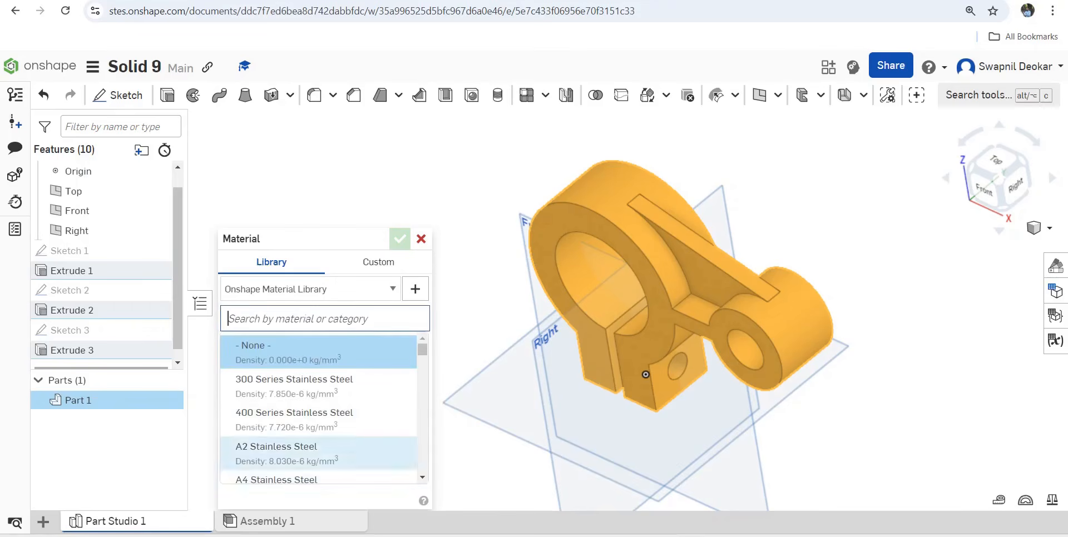
scroll(320, 467, "down", 5)
scroll(320, 467, "up", 5)
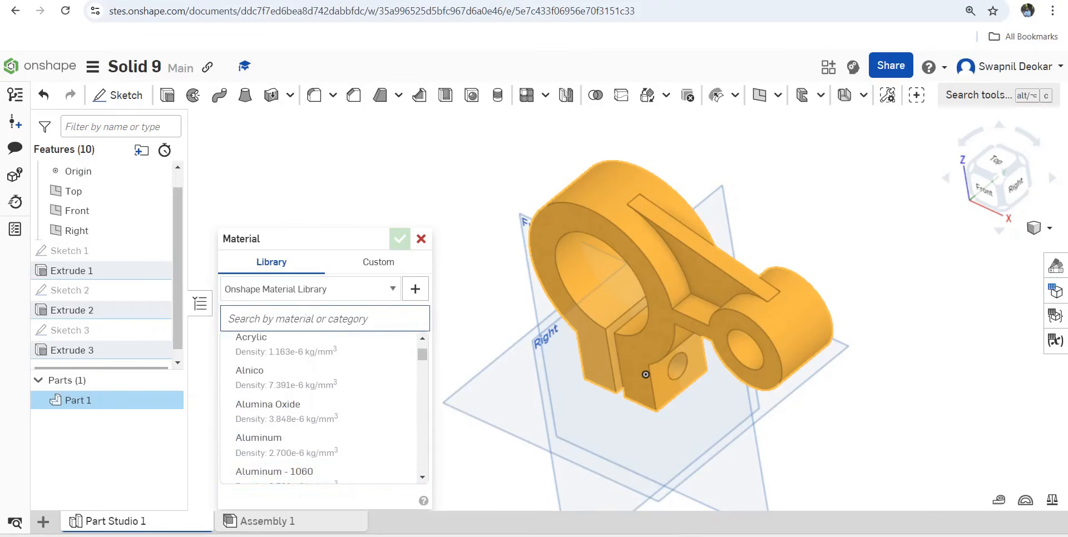
scroll(320, 385, "up", 3)
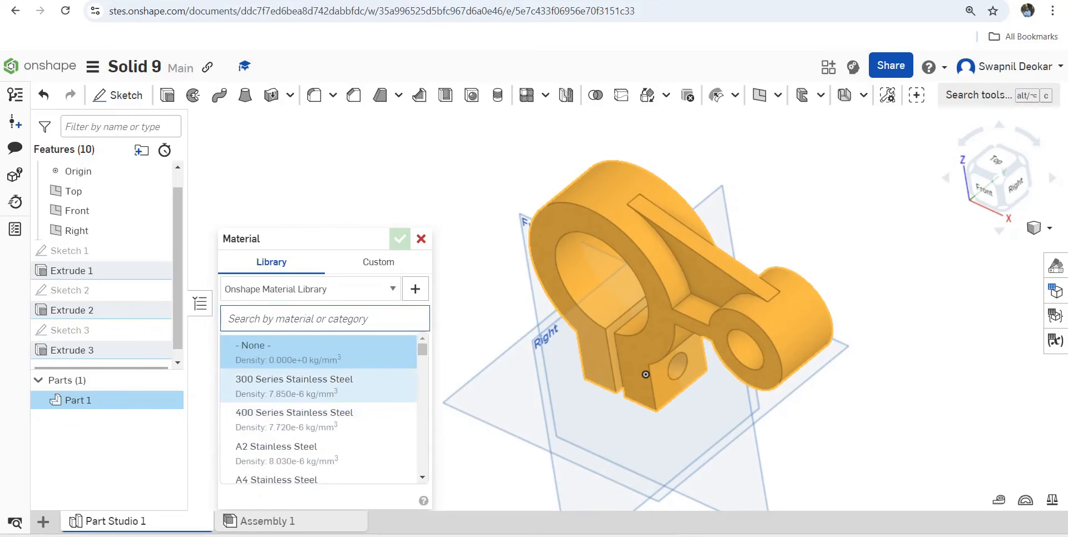
scroll(320, 386, "down", 2)
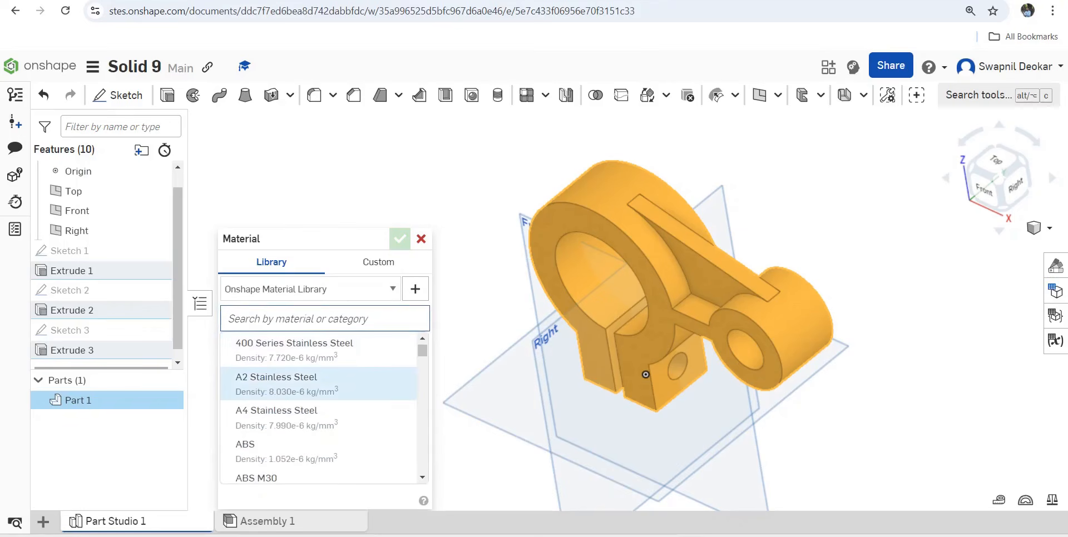
scroll(320, 385, "up", 2)
left_click(320, 411)
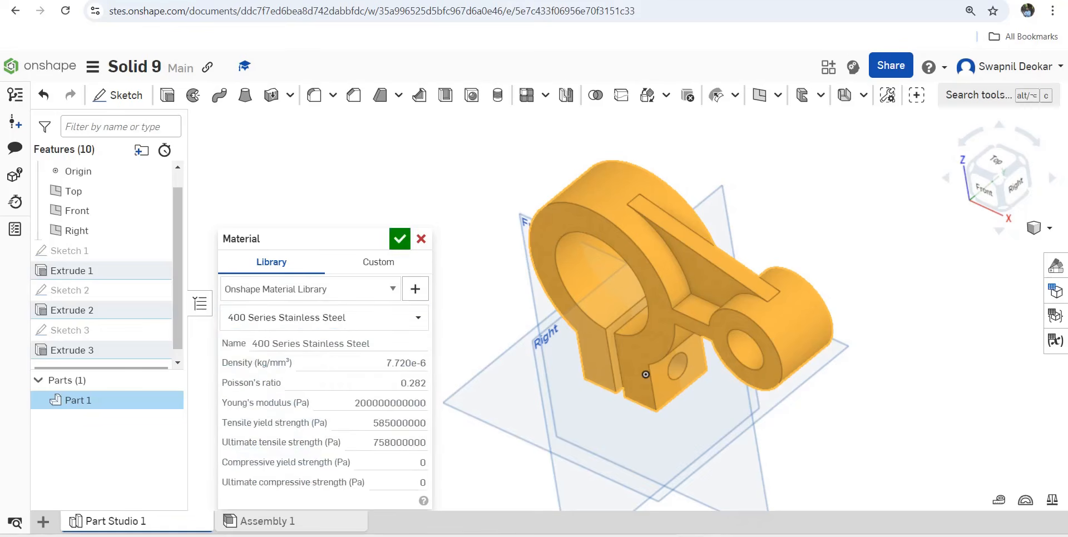
left_click(400, 239)
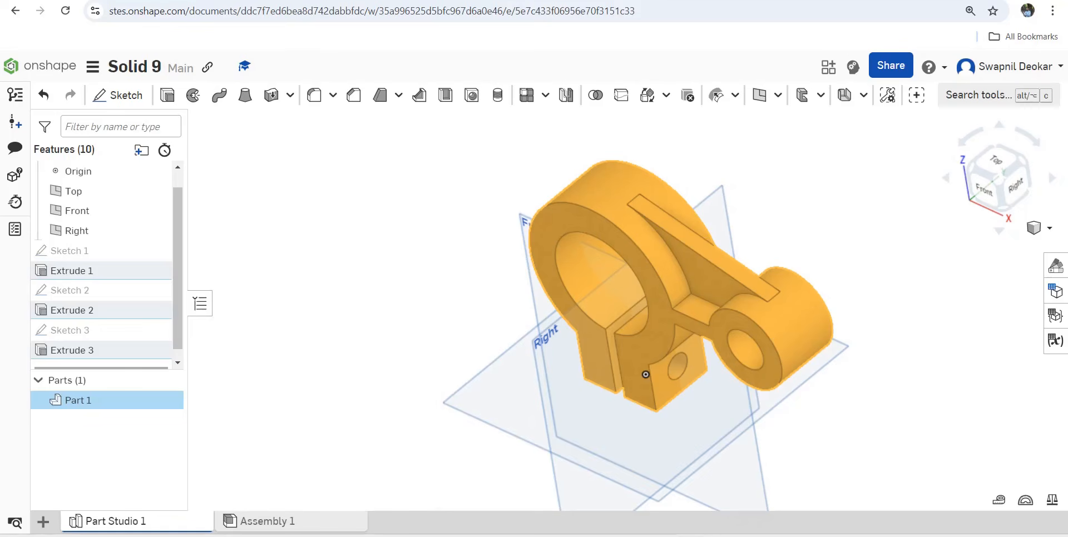
key("Escape")
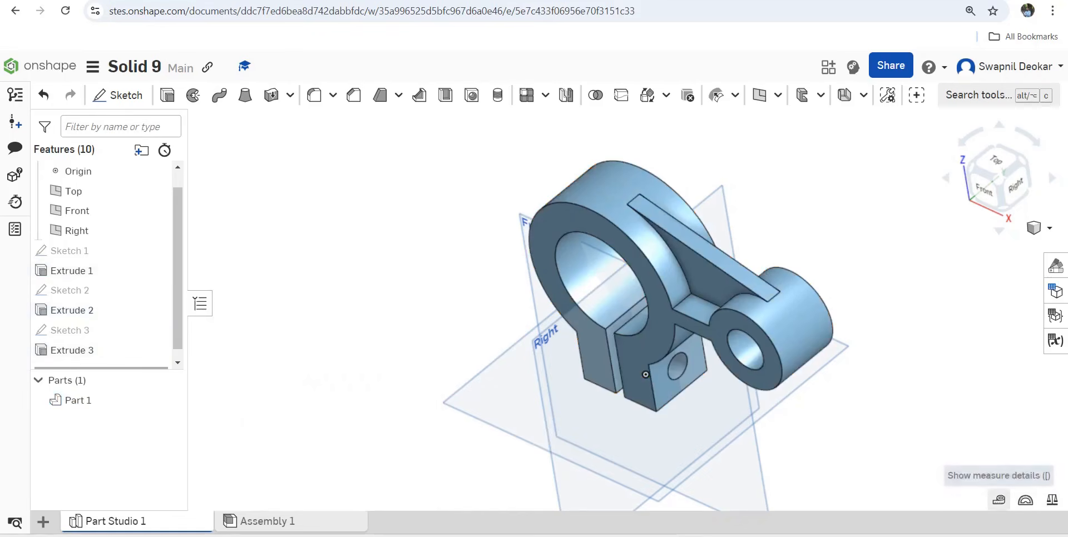
Measure the surface area of the whole part in millimetres
left_click(1000, 500)
left_click(1009, 399)
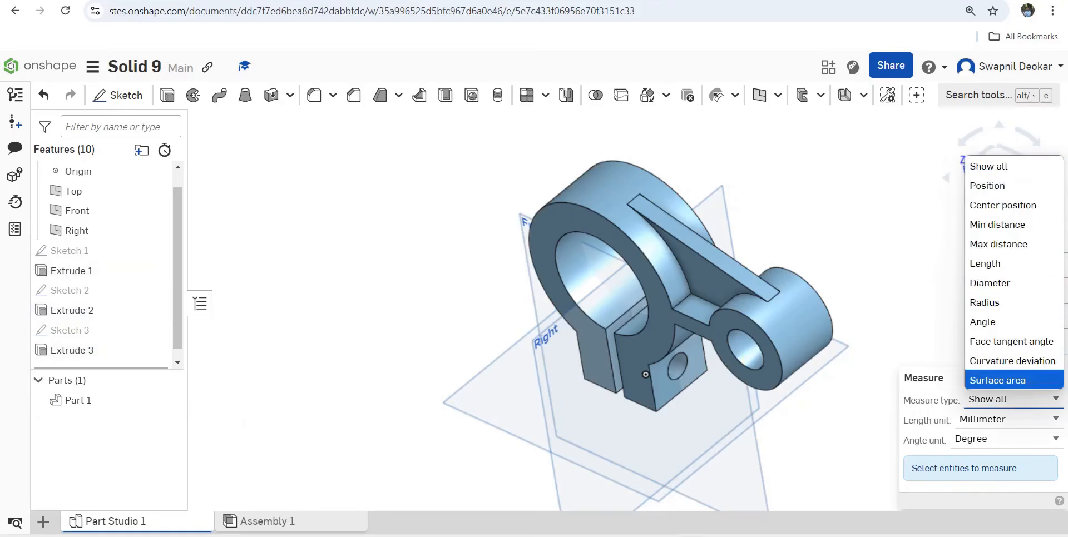
key("Return")
left_click_drag(860, 439, 425, 137)
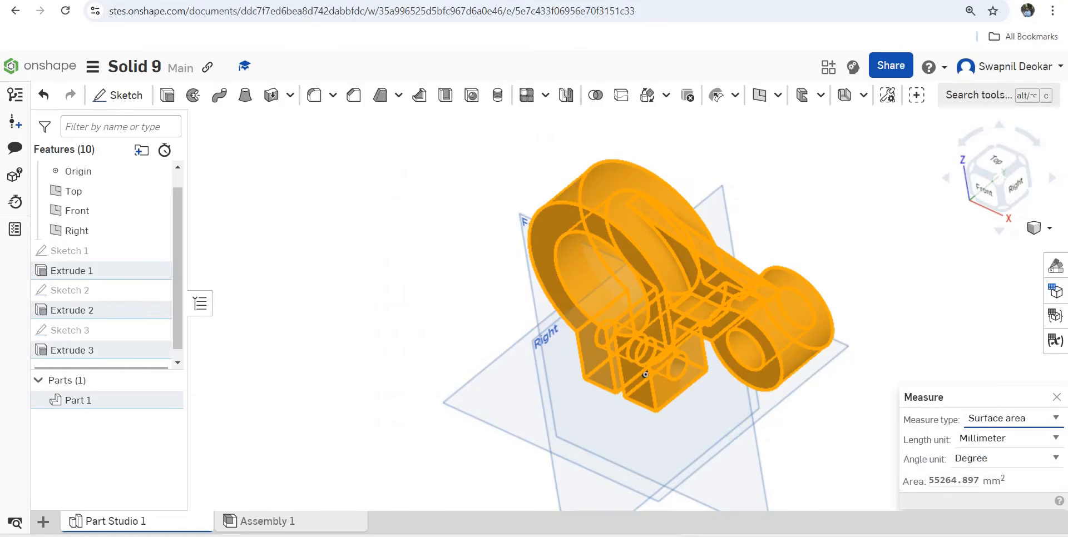
right_click_drag(646, 374, 534, 387)
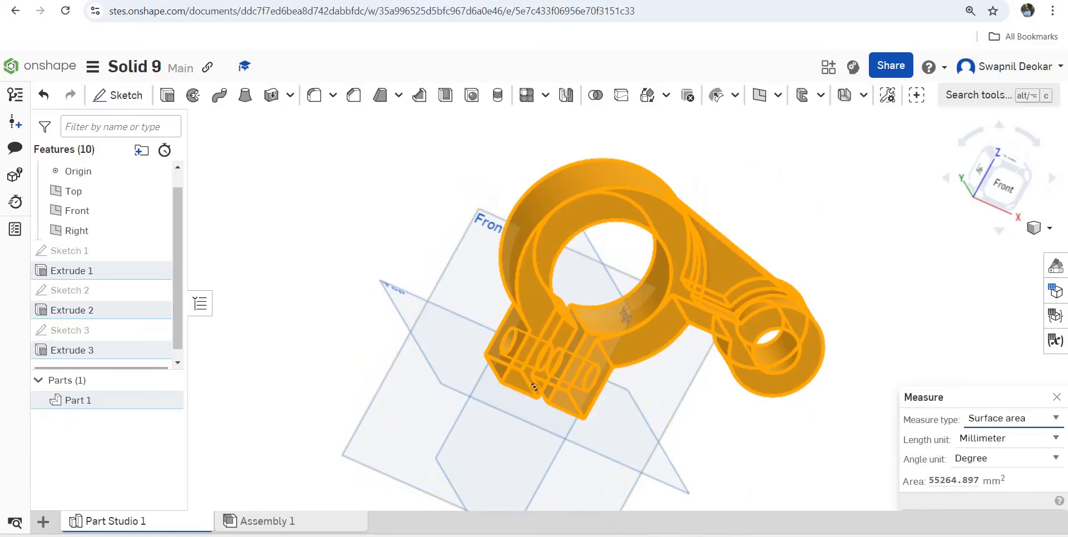
key("Escape")
Create a drawing of Part 1 from the ANSI_A_MM.dwt template with four views
left_click(78, 400)
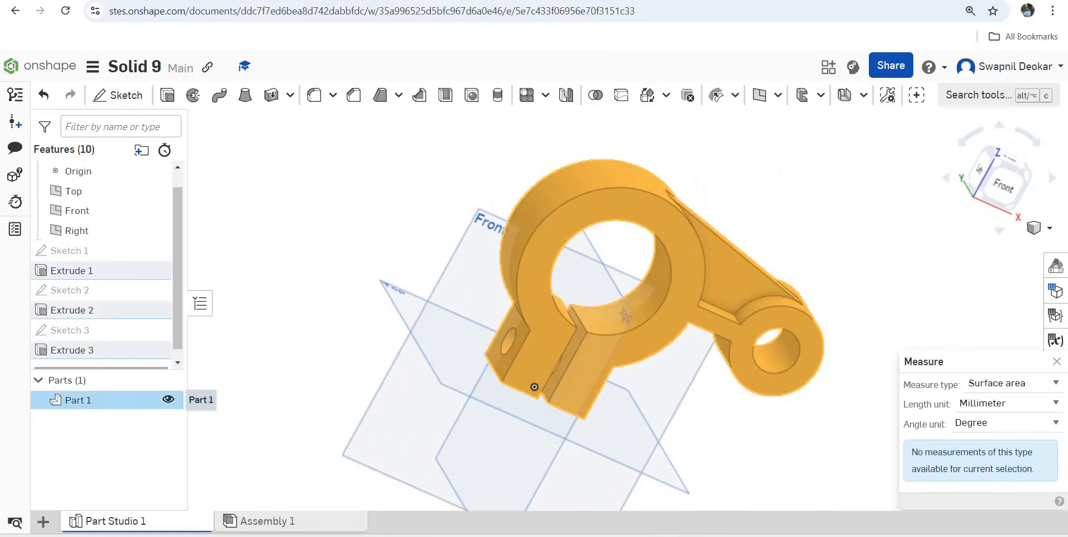
right_click(97, 400)
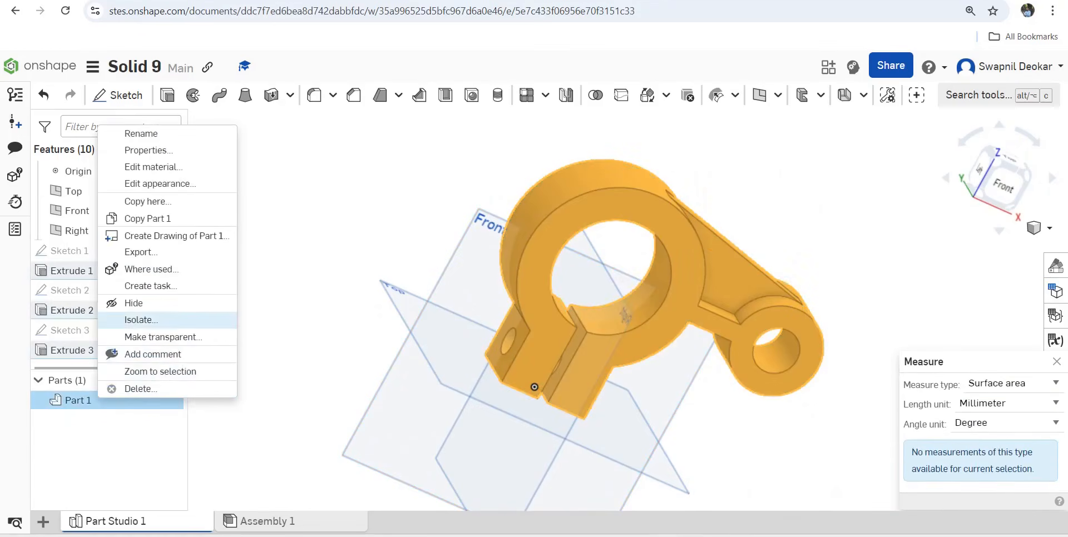
left_click(176, 235)
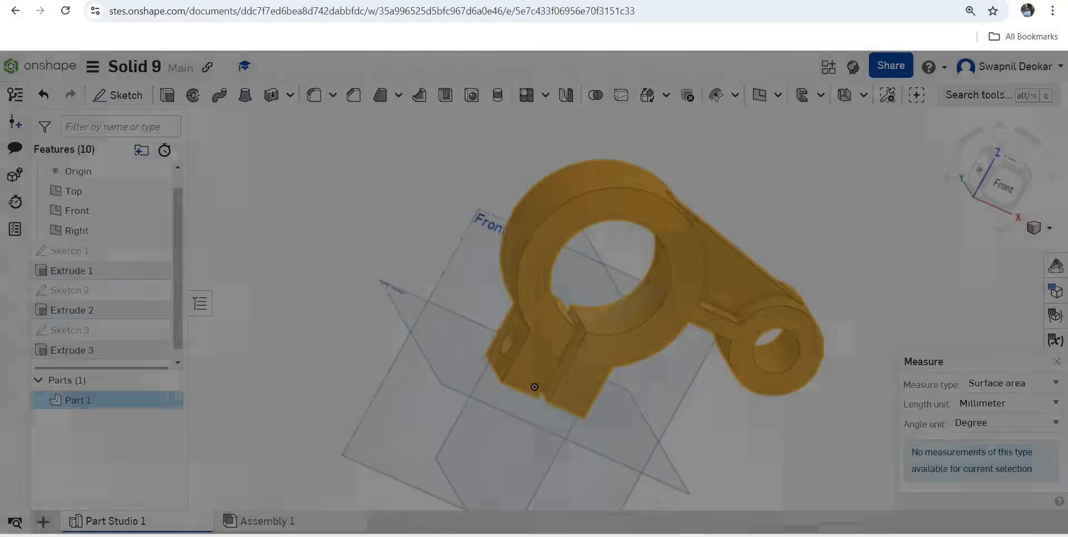
left_click(477, 406)
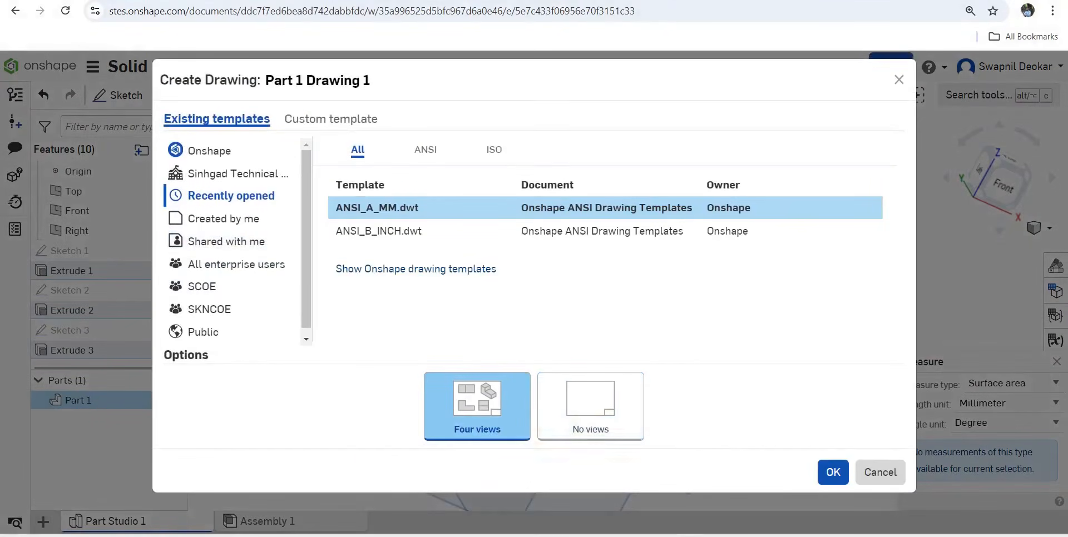
left_click(833, 472)
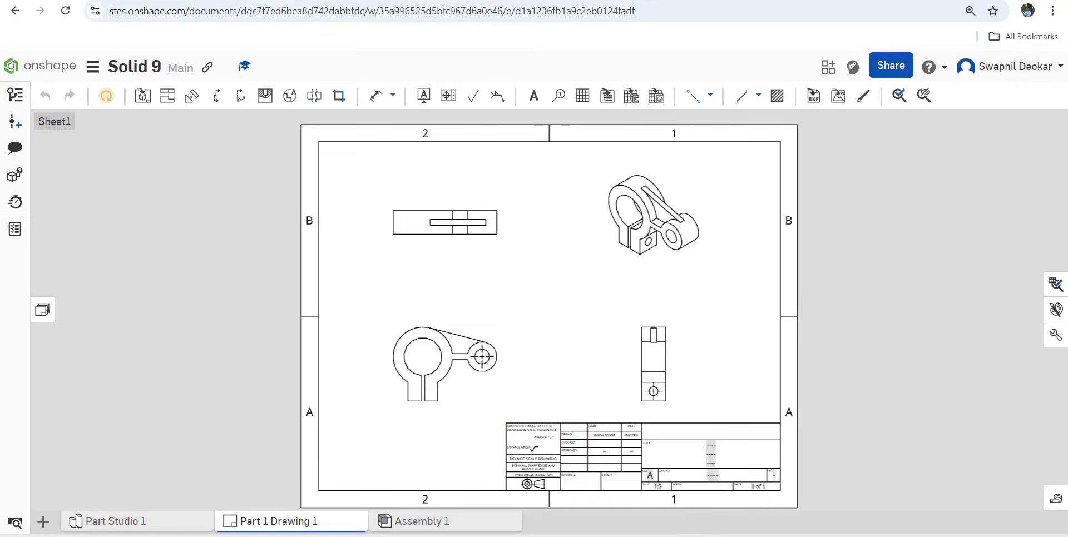
Move the top, side and isometric views inward on the sheet so the four views sit closer together
scroll(419, 215, "up", 3)
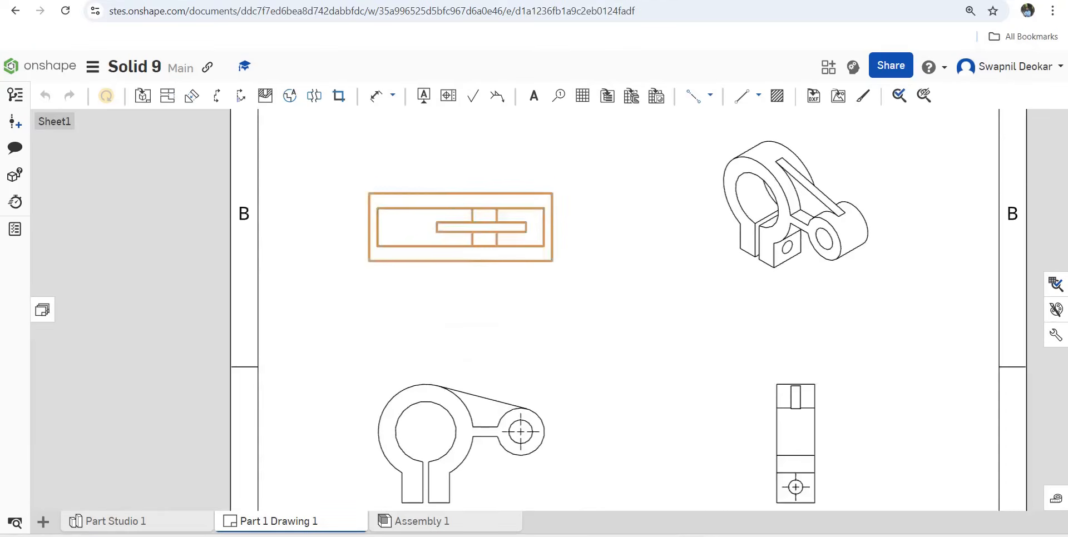
left_click_drag(420, 215, 426, 248)
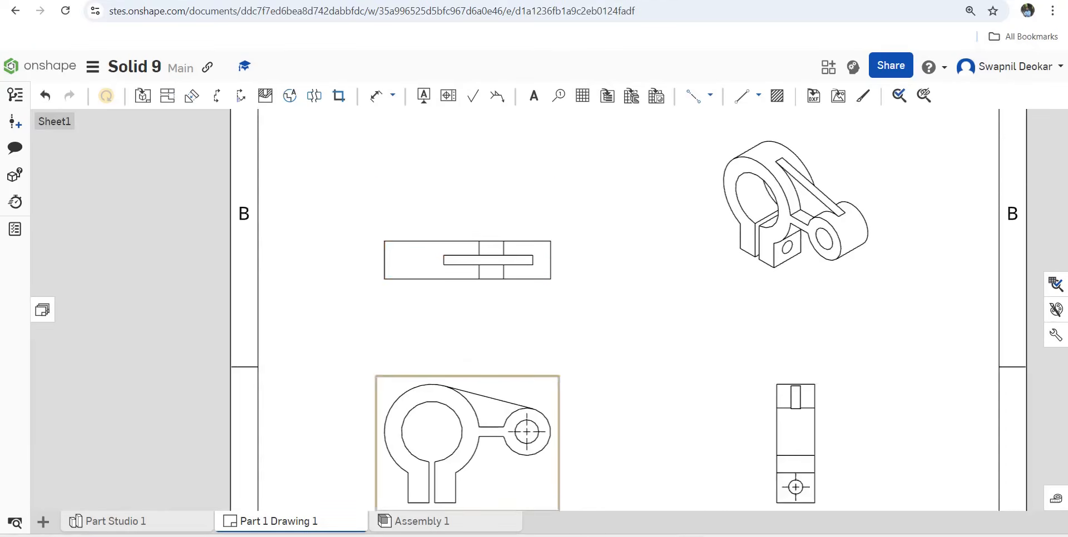
left_click_drag(795, 444, 676, 434)
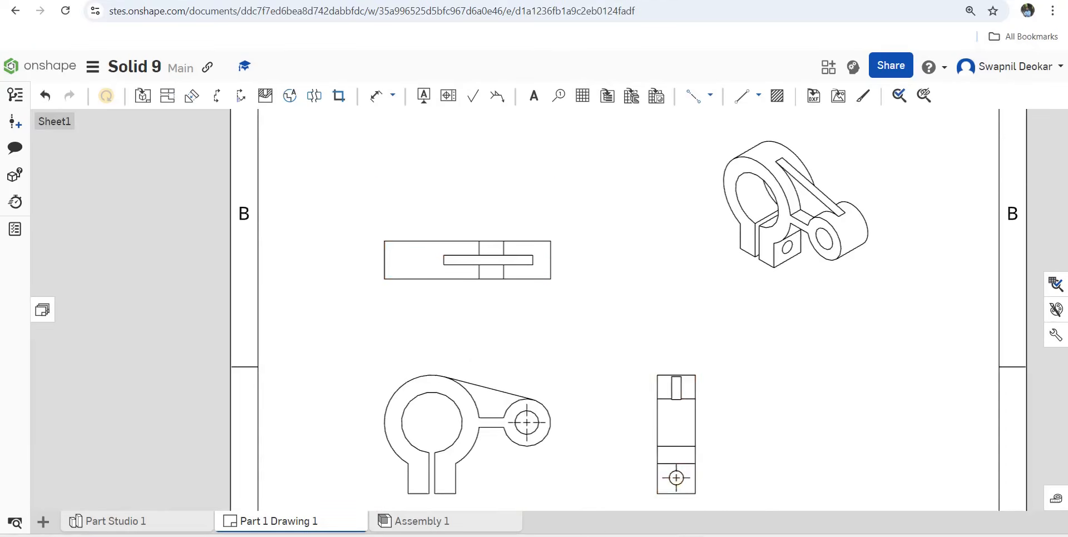
left_click_drag(793, 209, 742, 262)
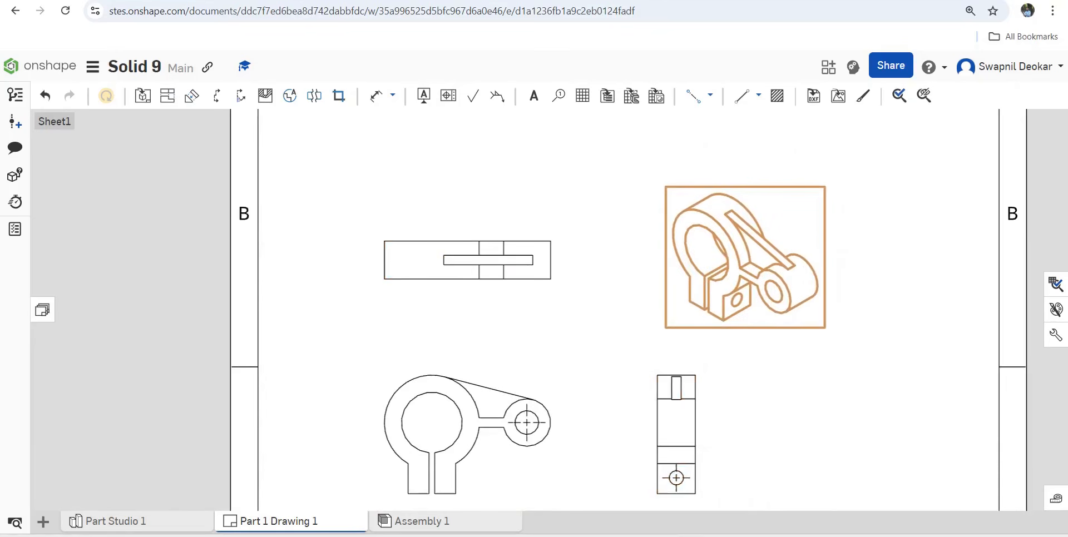
key("f")
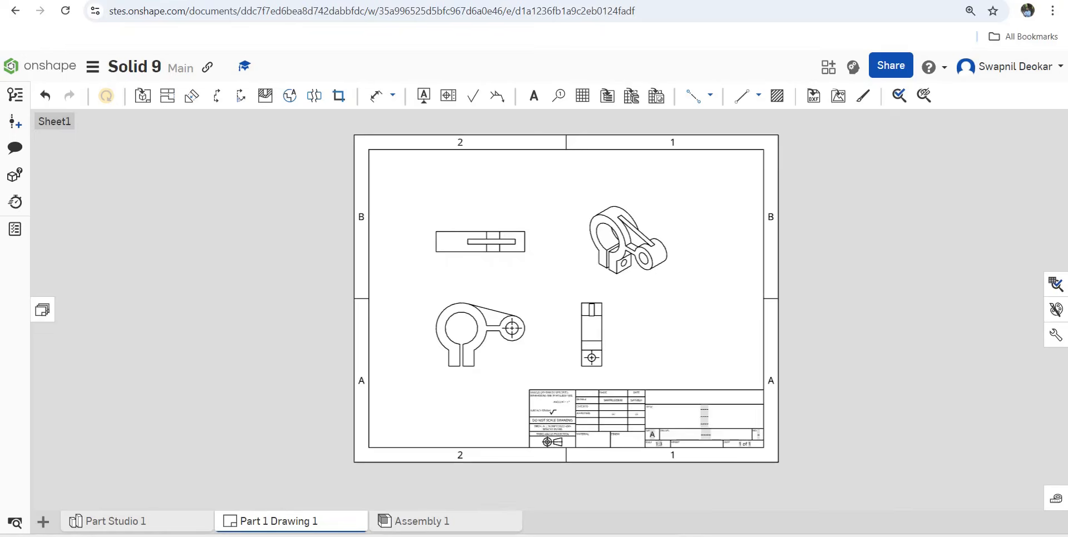
Shift the isometric, side and front views toward the sheet's right edge and nudge the top view slightly down and right
scroll(506, 362, "down", 3)
scroll(549, 421, "up", 3)
left_click_drag(601, 209, 655, 204)
left_click_drag(566, 295, 643, 296)
left_click_drag(454, 295, 509, 298)
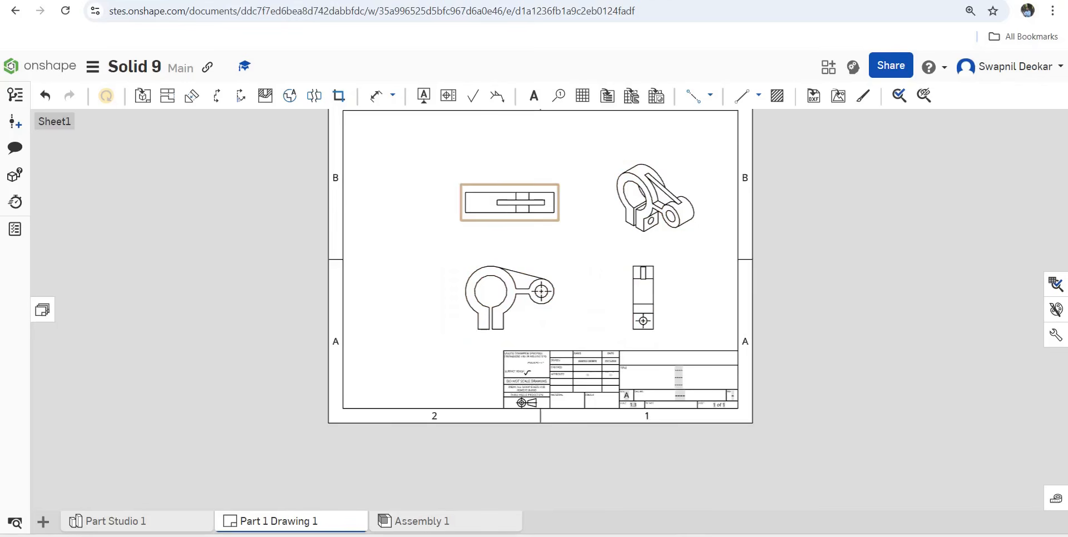
mouse_move(509, 203)
left_mouse_down()
mouse_move(536, 203)
mouse_move(512, 204)
left_mouse_up()
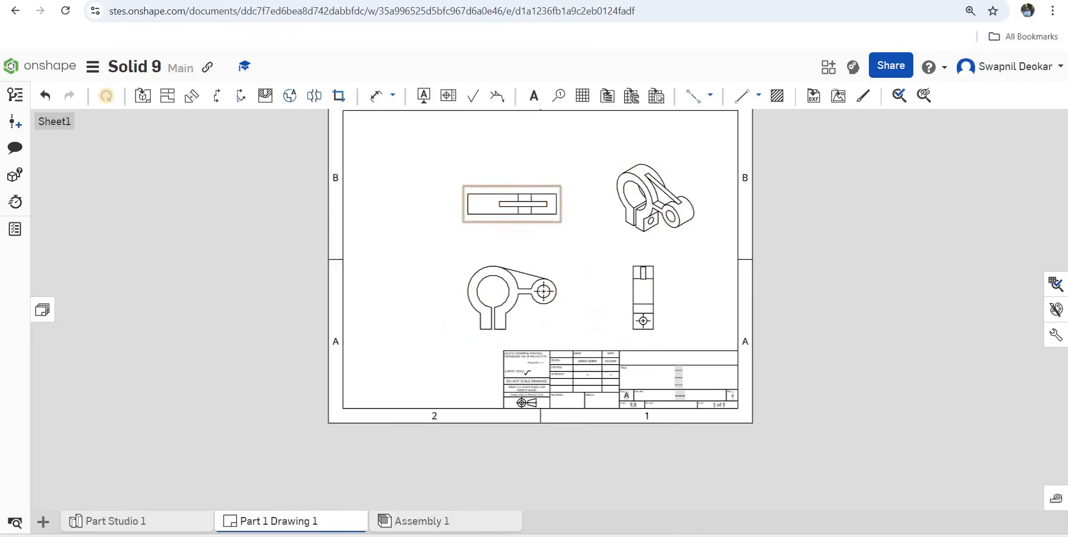
Dimension the ring's outer and inner radii, the boss hole's diameter and the boss's outer radius in the front view
scroll(484, 191, "up", 3)
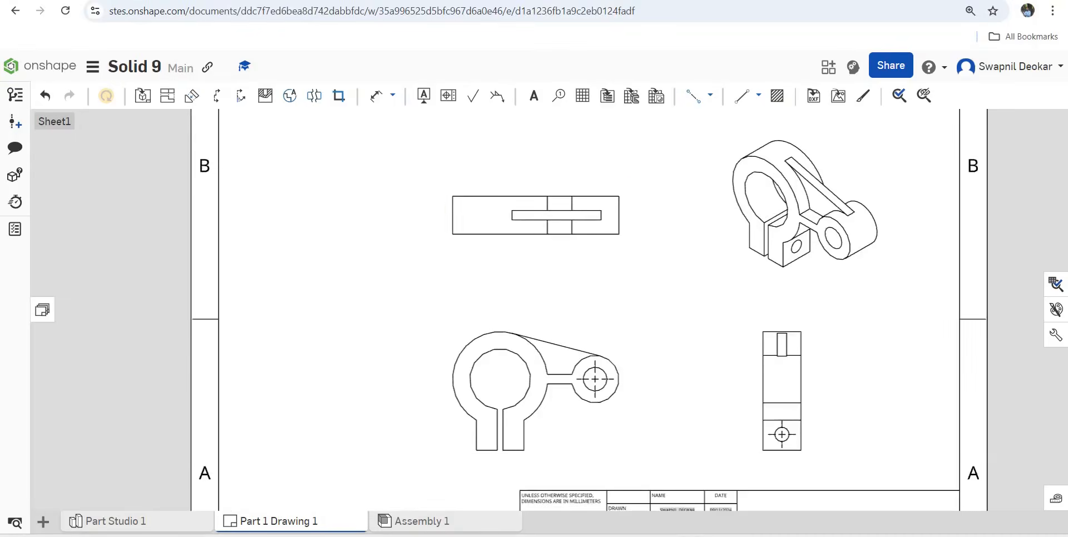
left_click(376, 96)
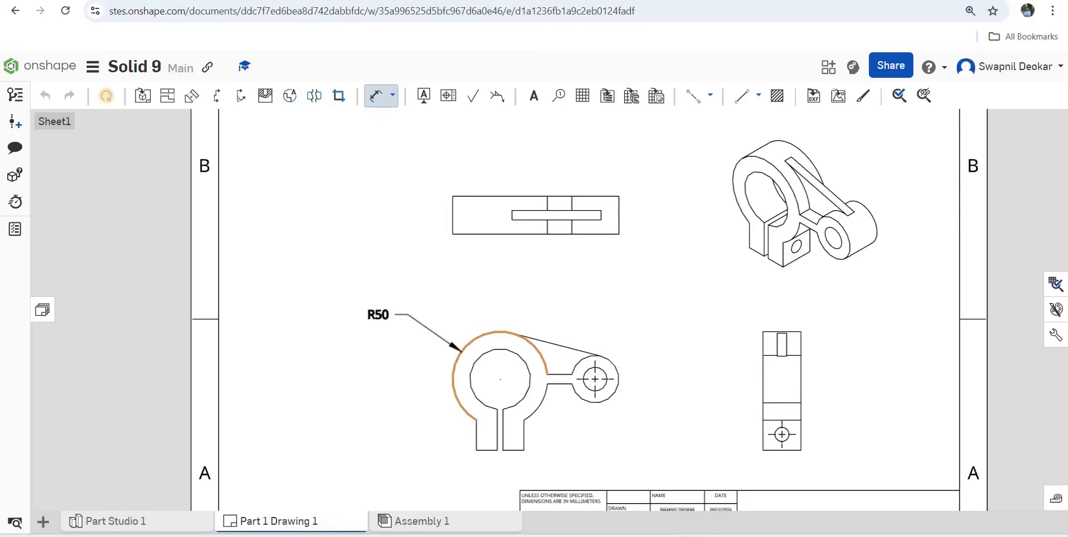
left_click(382, 308)
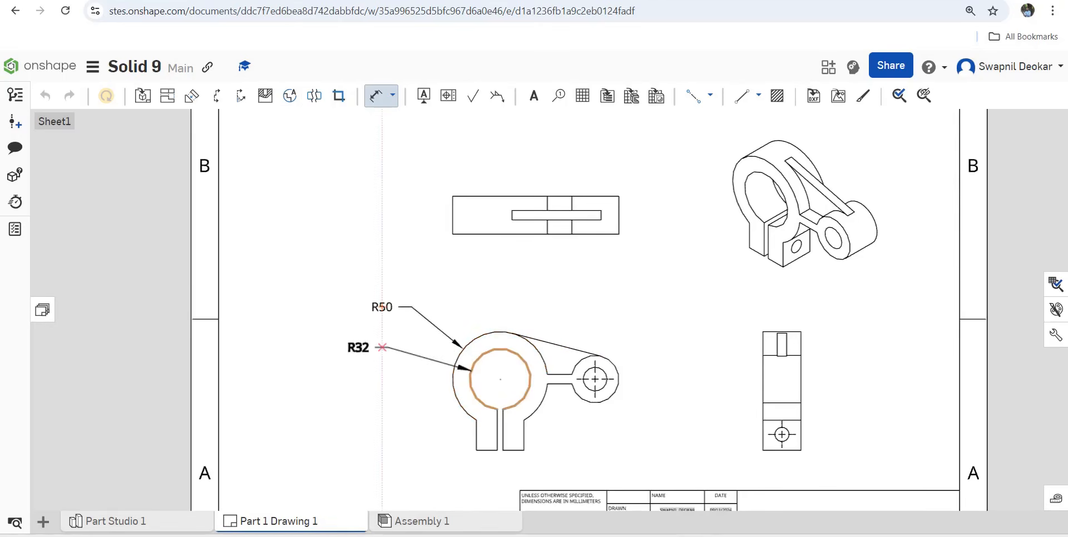
left_click(381, 351)
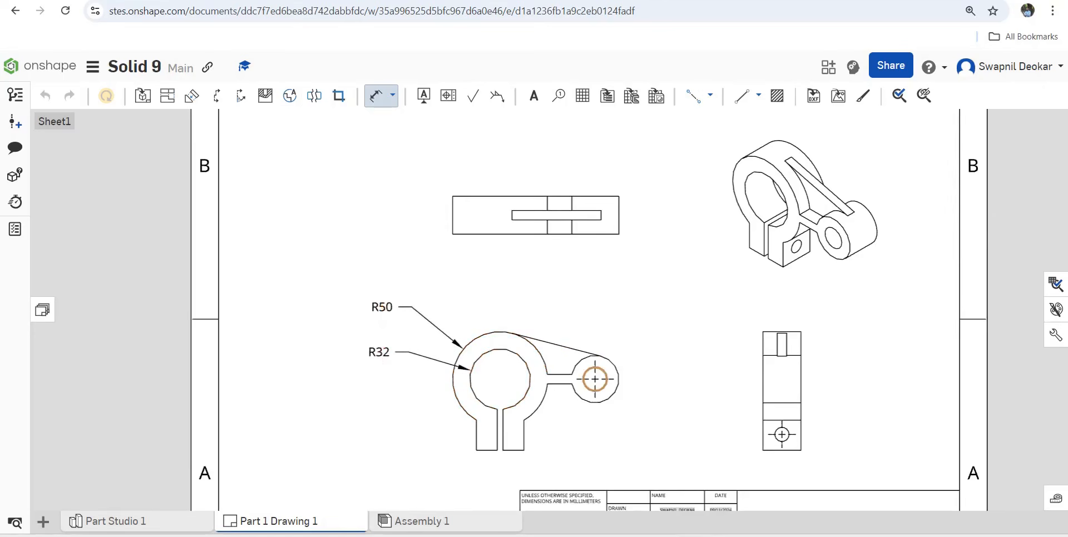
left_click(667, 337)
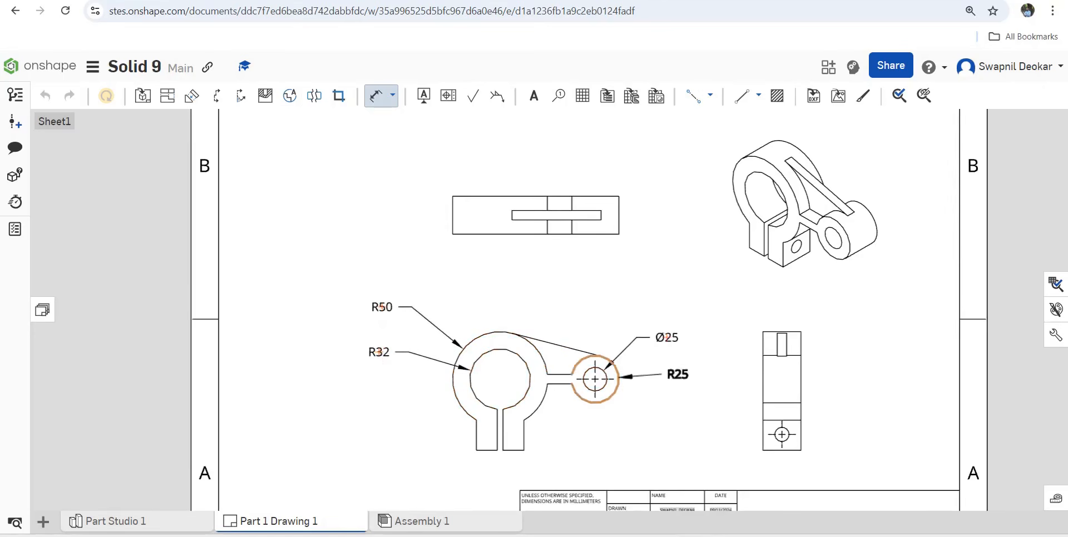
left_click(683, 376)
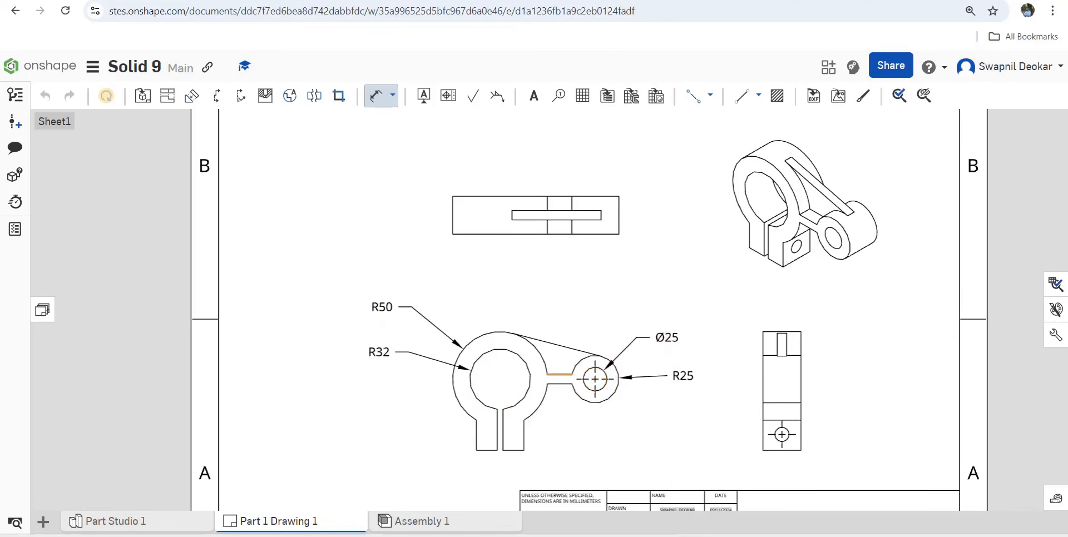
Dimension the thickness of the web between ring and boss, placing the value below the front view
left_click(559, 384)
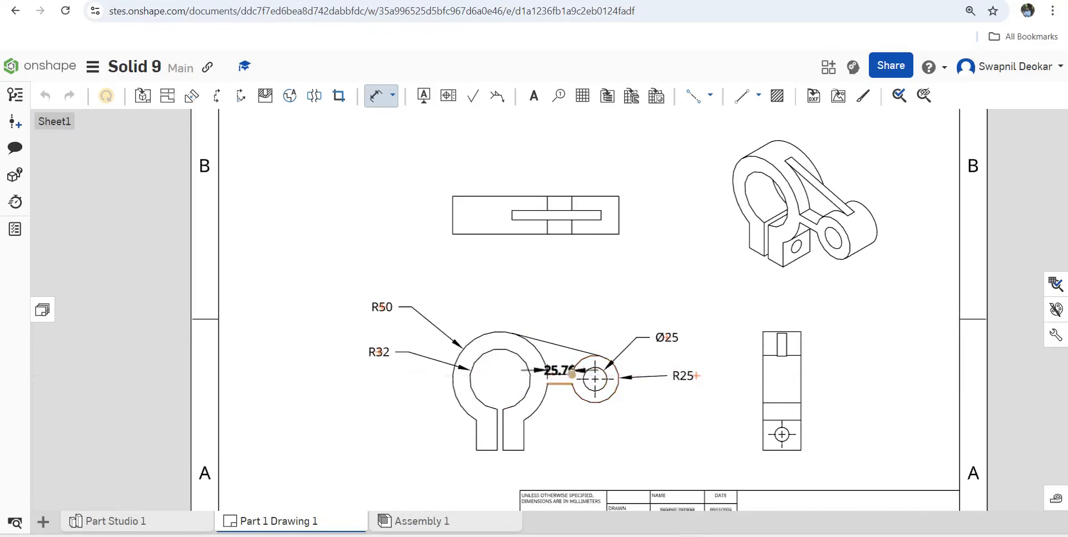
left_click(559, 374)
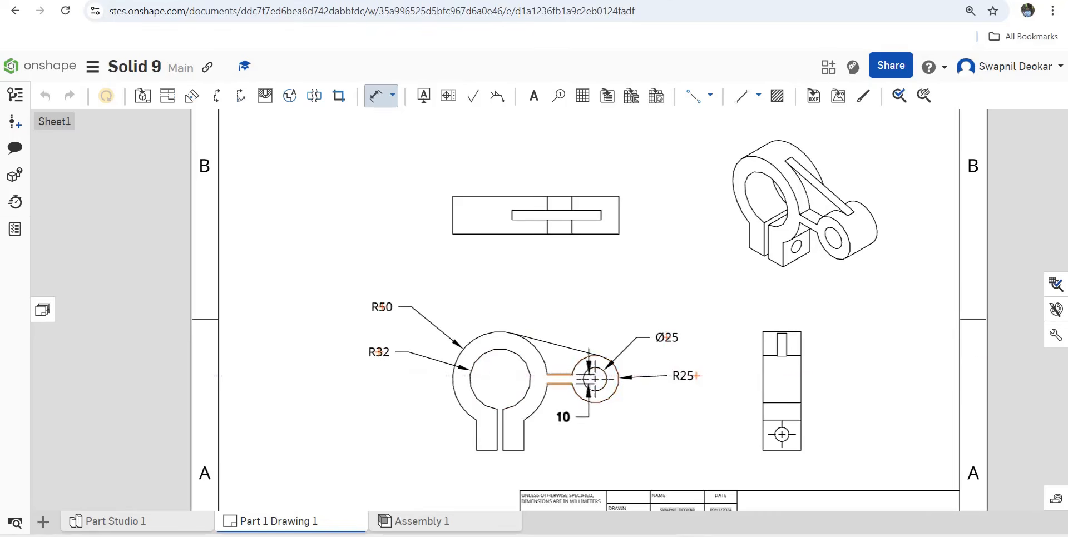
left_click(535, 474)
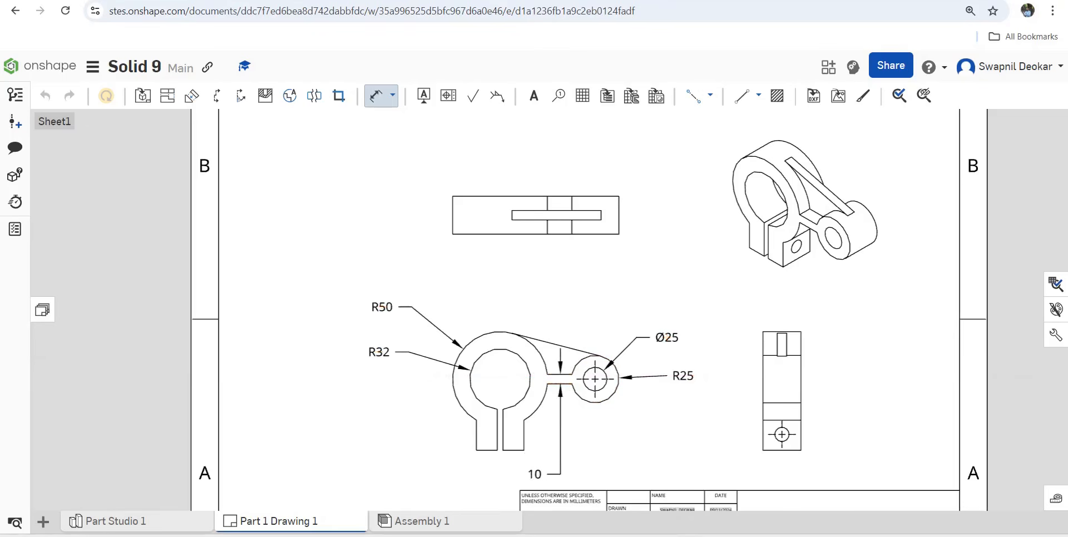
Dimension the slot's width and the overall width across the two clamp lugs, placing both values below the front view
left_click(502, 428)
scroll(503, 438, "up", 4)
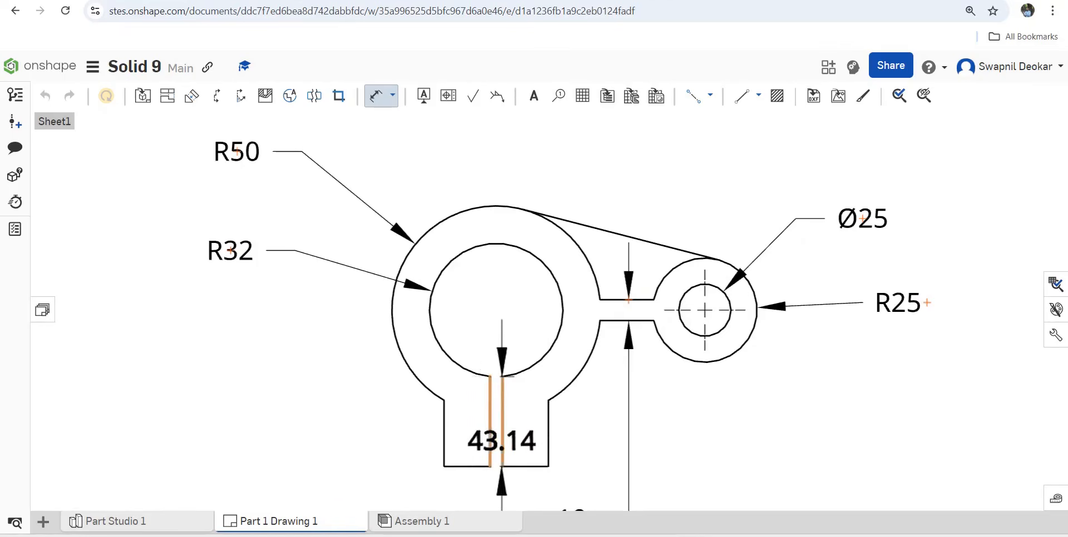
left_click(503, 439)
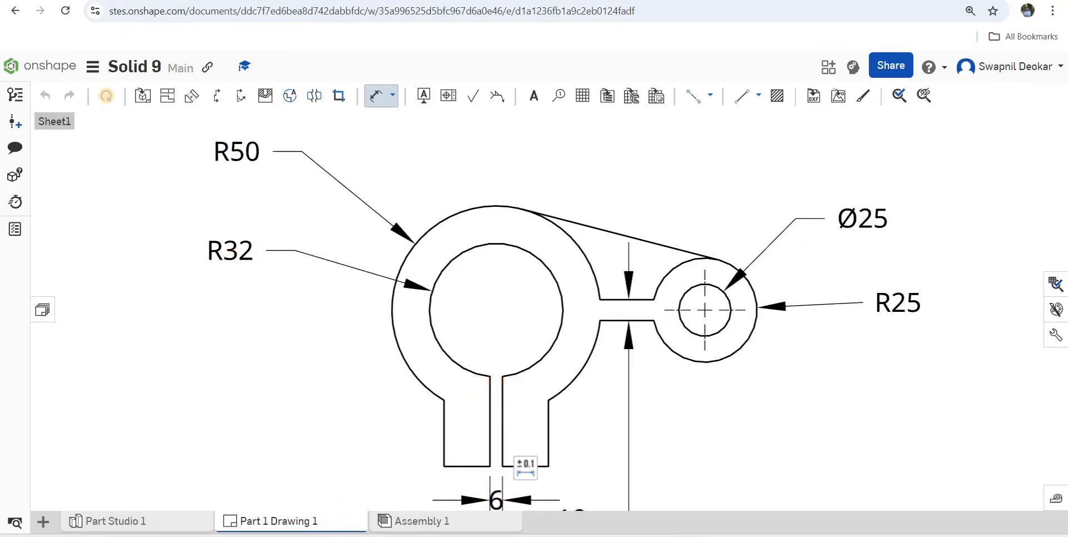
left_click(444, 445)
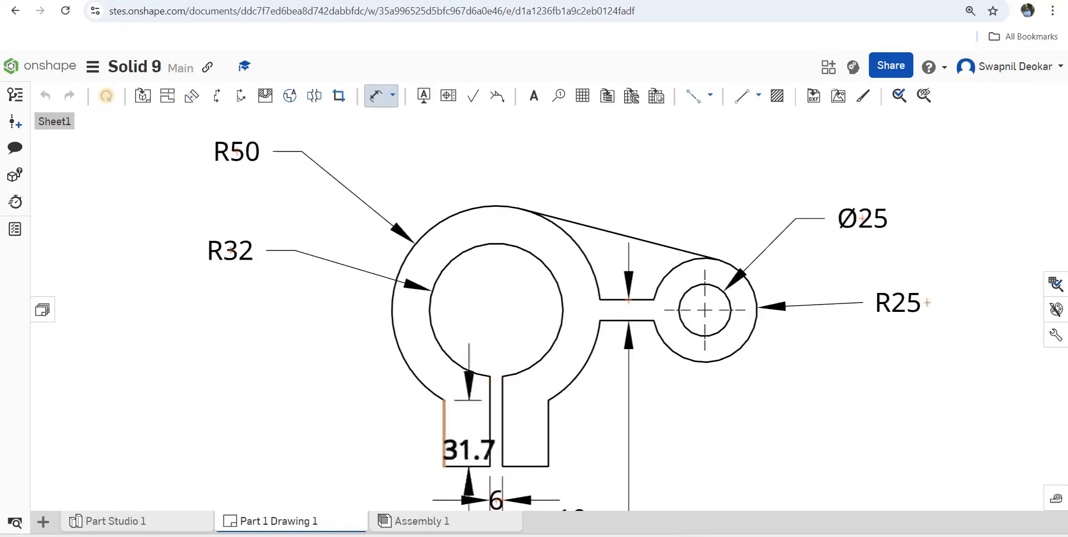
left_click(549, 445)
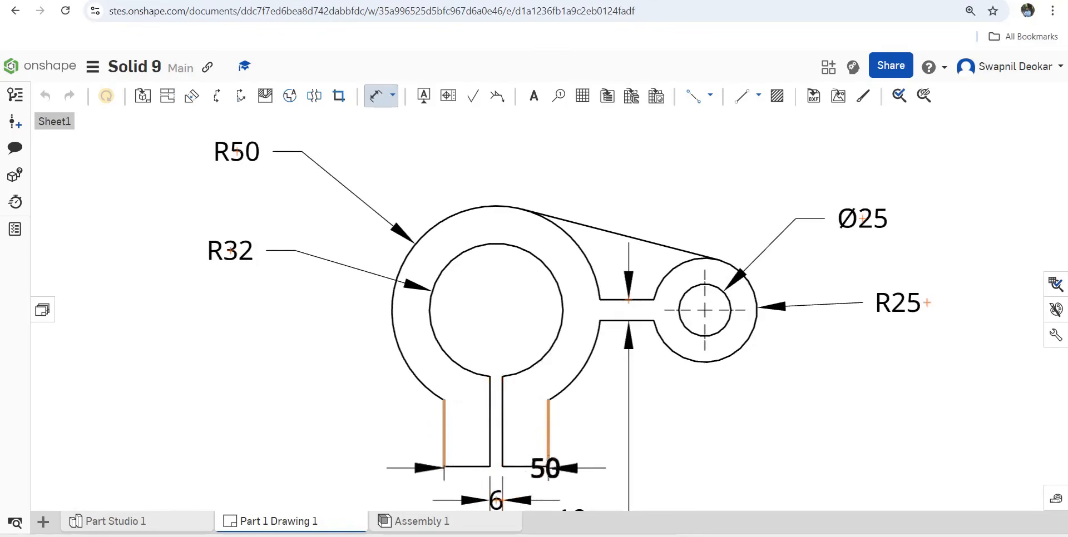
left_click(521, 484)
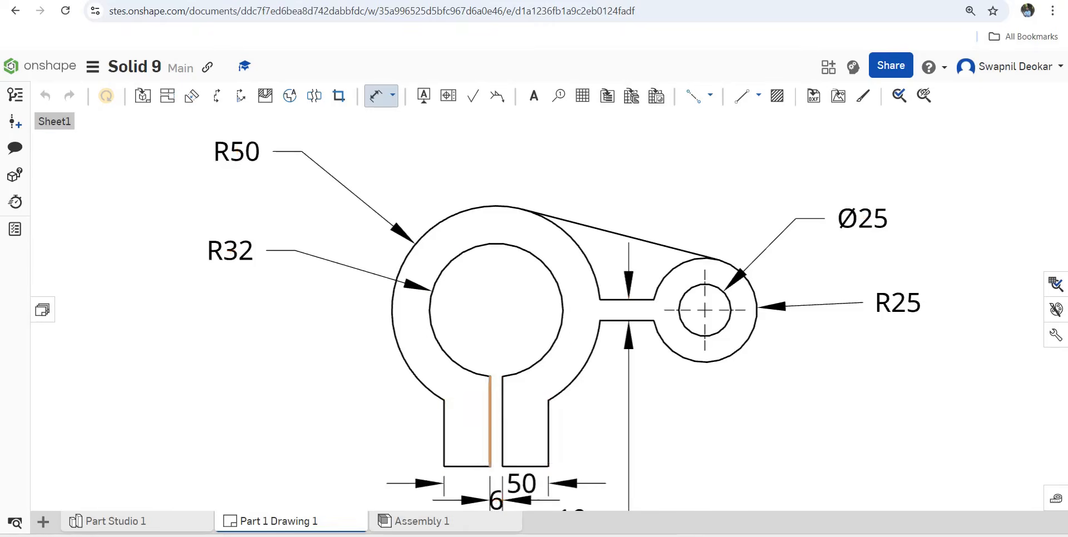
Dimension the lug hole's diameter and the part's overall width in the side view, placing the width below the view
scroll(481, 356, "down", 5)
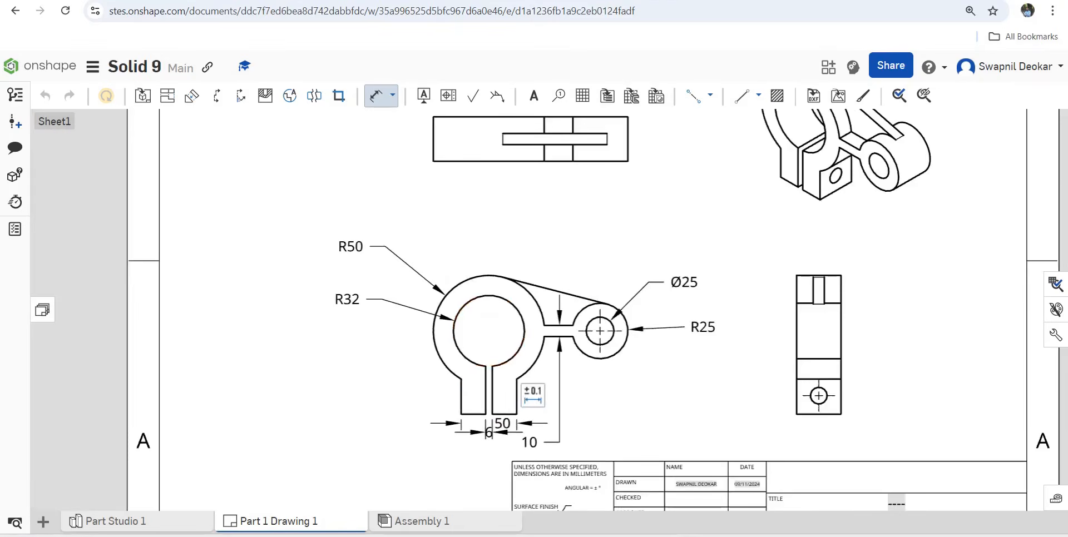
scroll(485, 345, "down", 2)
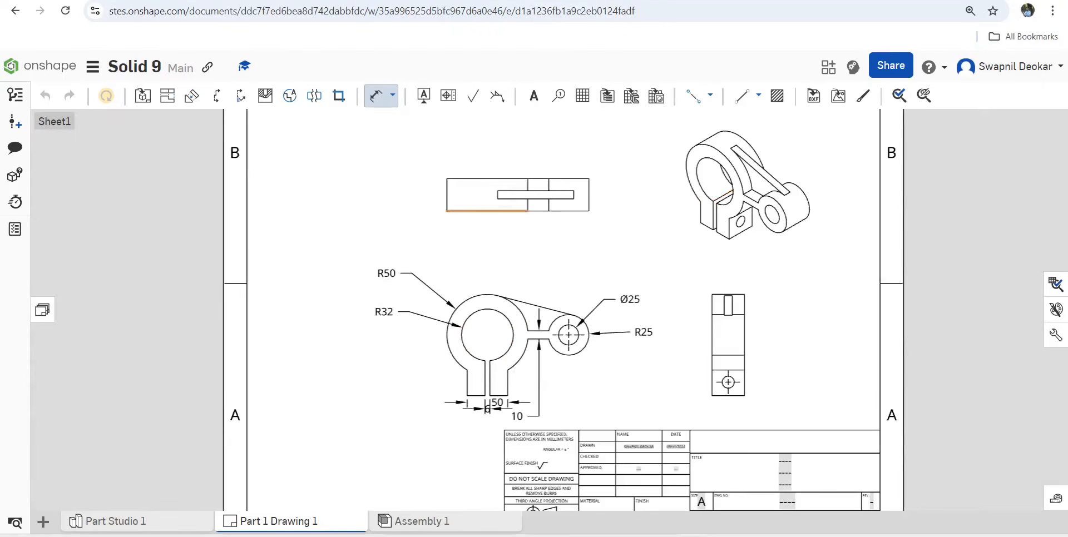
scroll(728, 383, "up", 3)
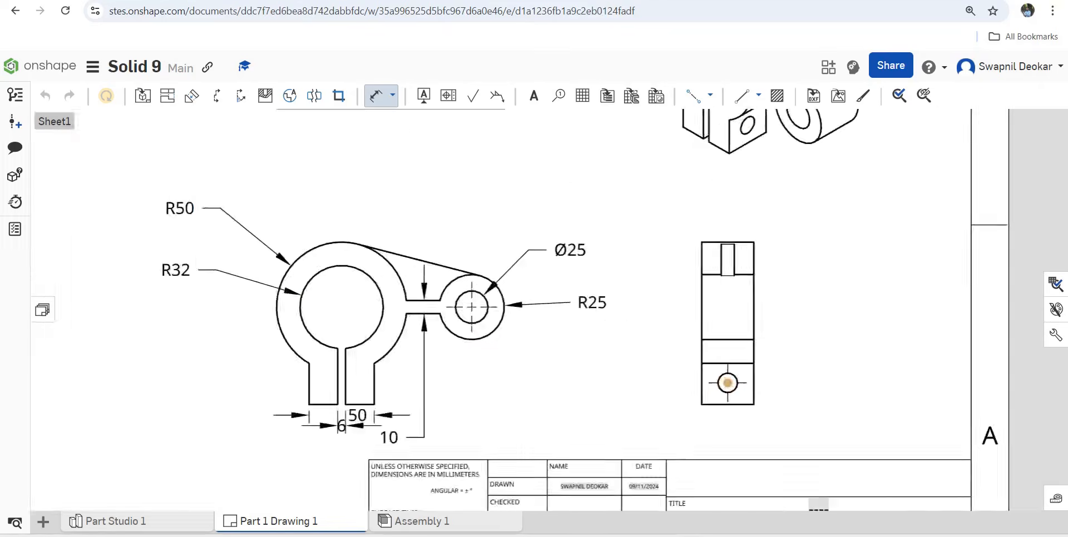
left_click(738, 378)
left_click(849, 352)
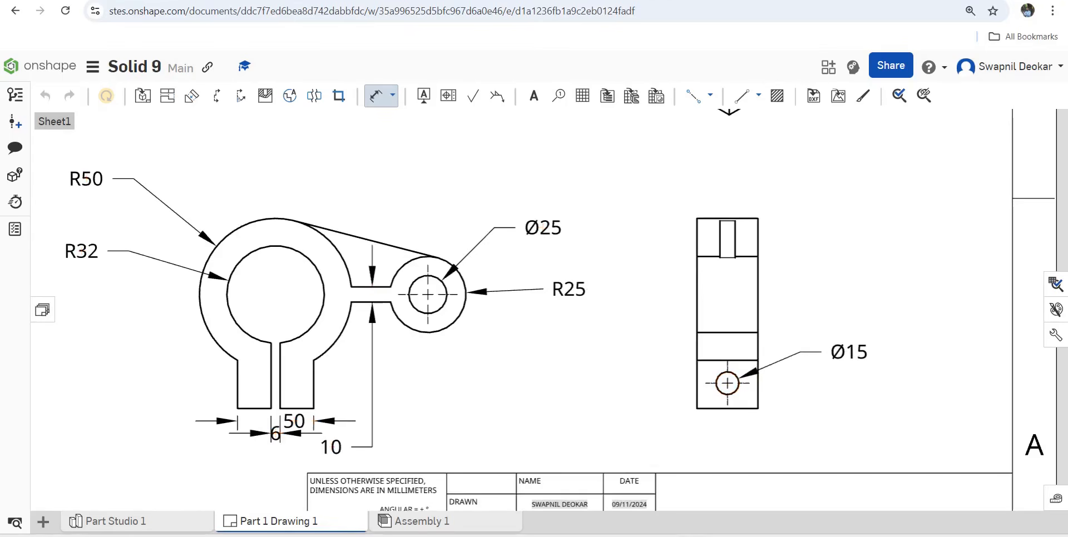
left_click(735, 409)
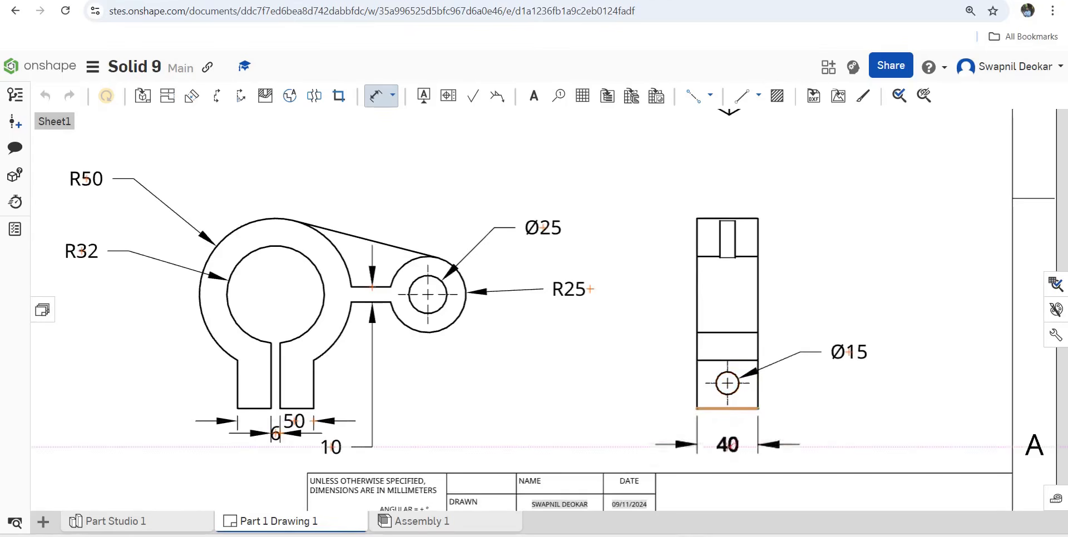
left_click(728, 447)
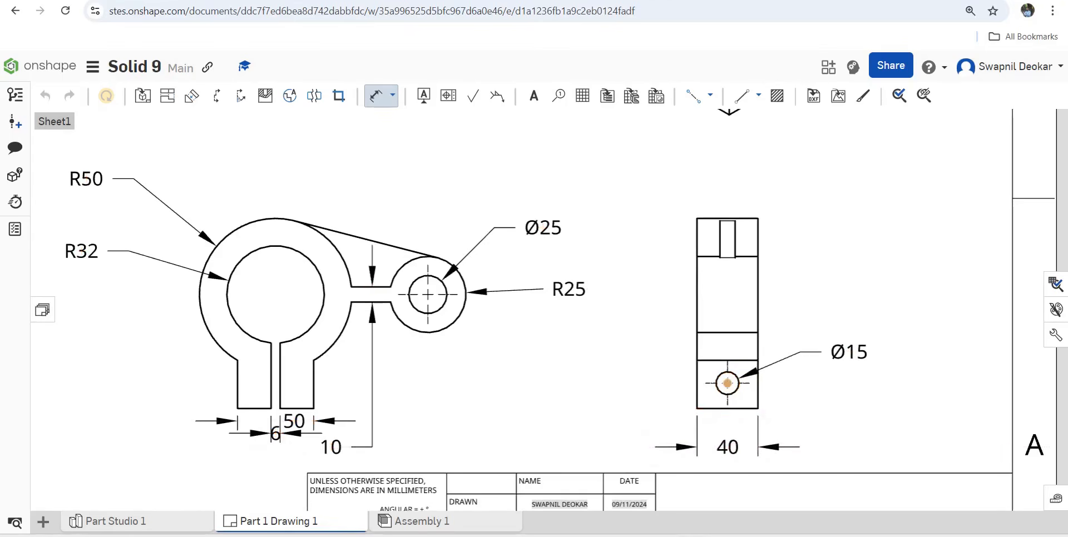
left_click(727, 406)
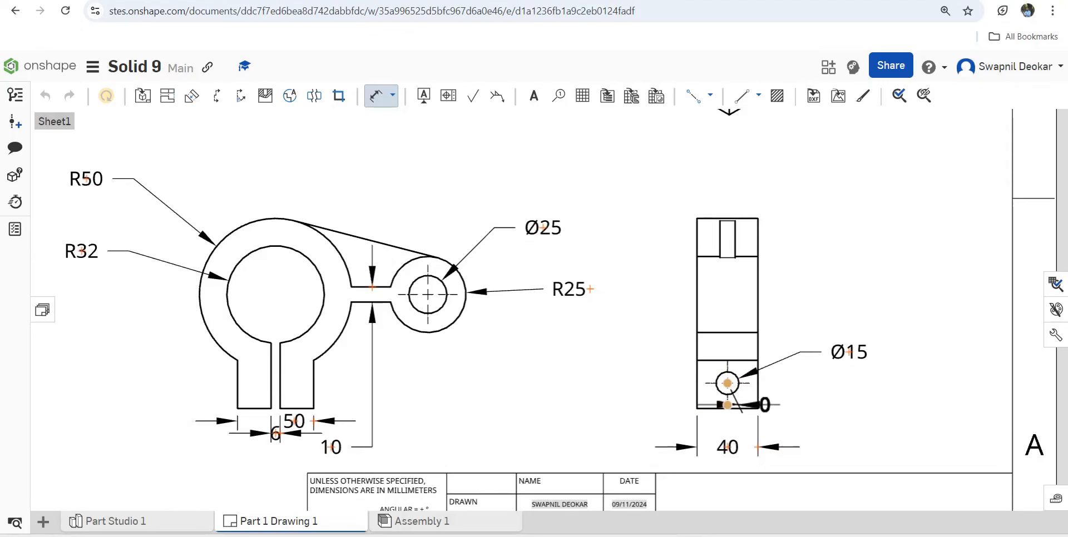
key("Escape")
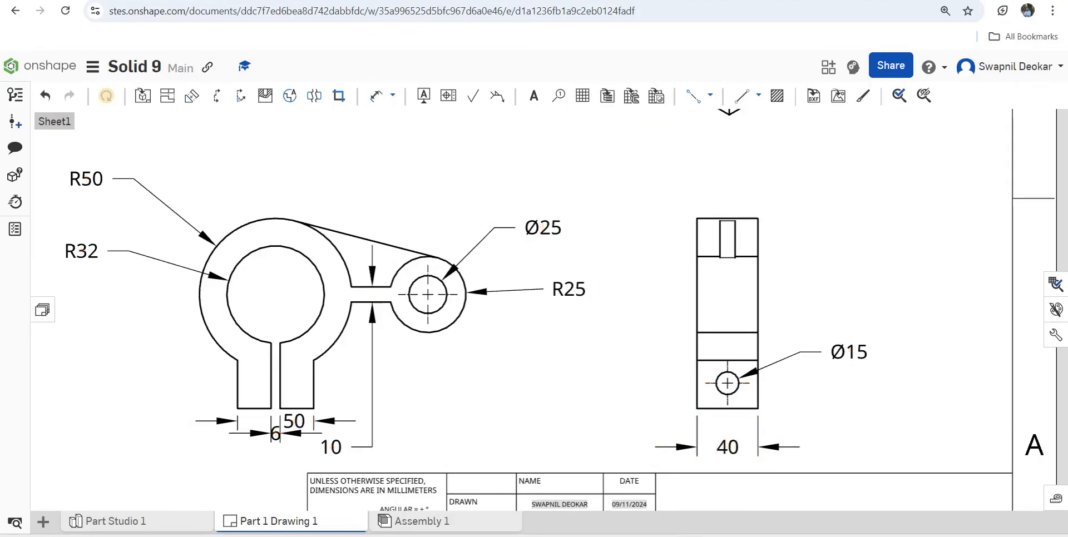
left_click(376, 96)
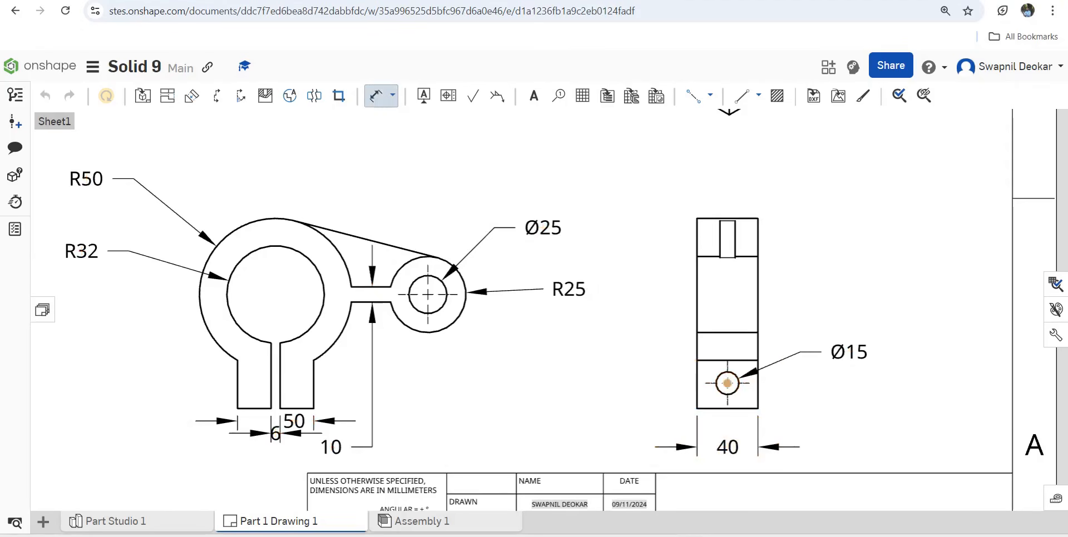
left_click(728, 384)
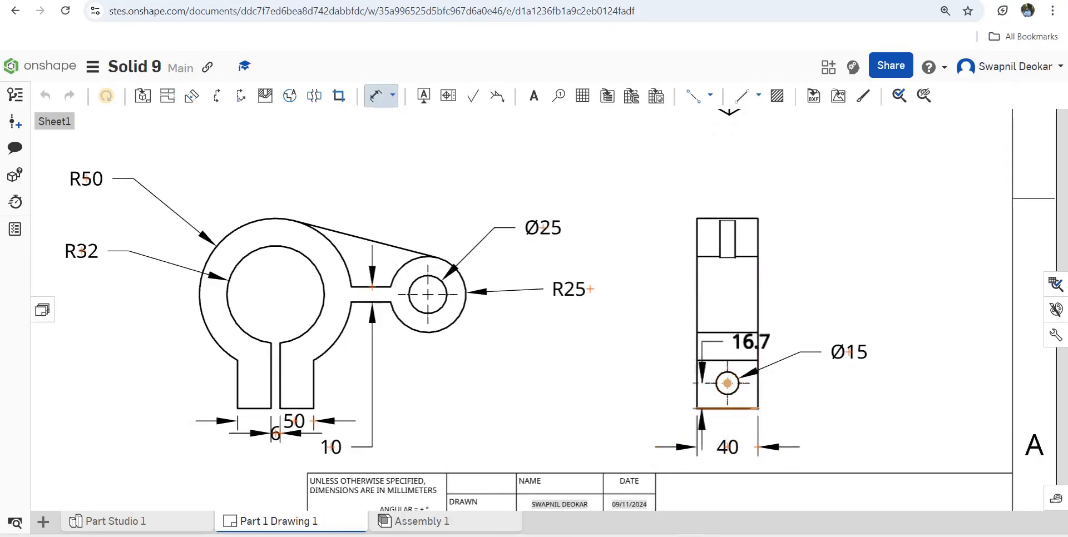
key("Escape")
Dimension the lug hole centre's vertical distance from the edge line just above it and the rib's thickness in the side view
left_click(376, 96)
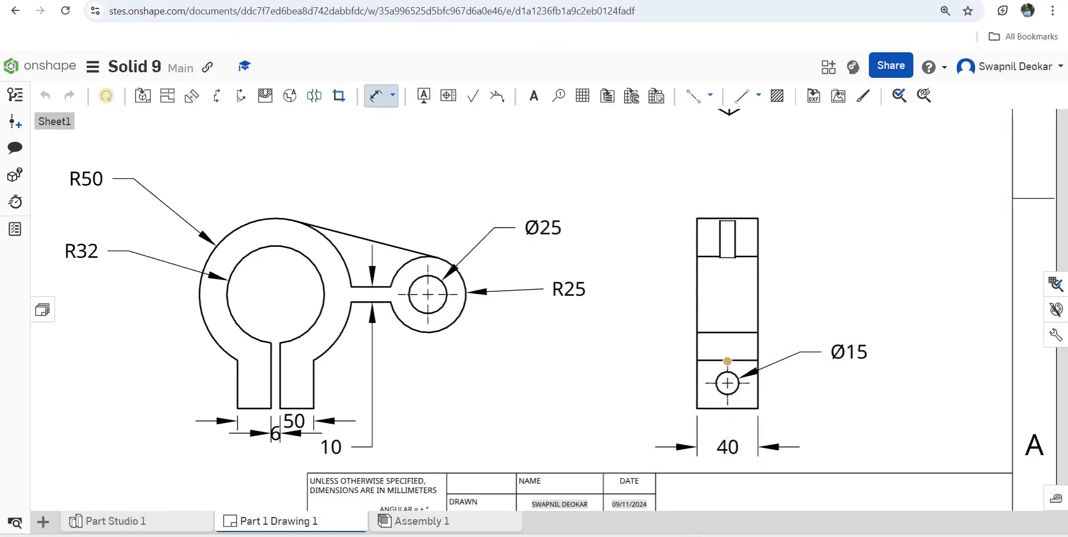
left_click(713, 361)
left_click(727, 383)
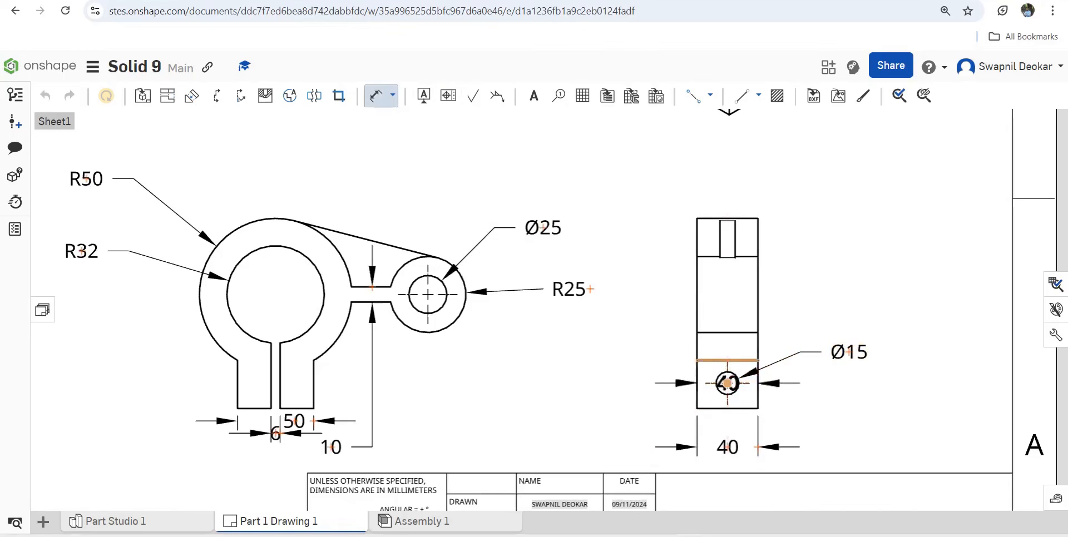
left_click(679, 372)
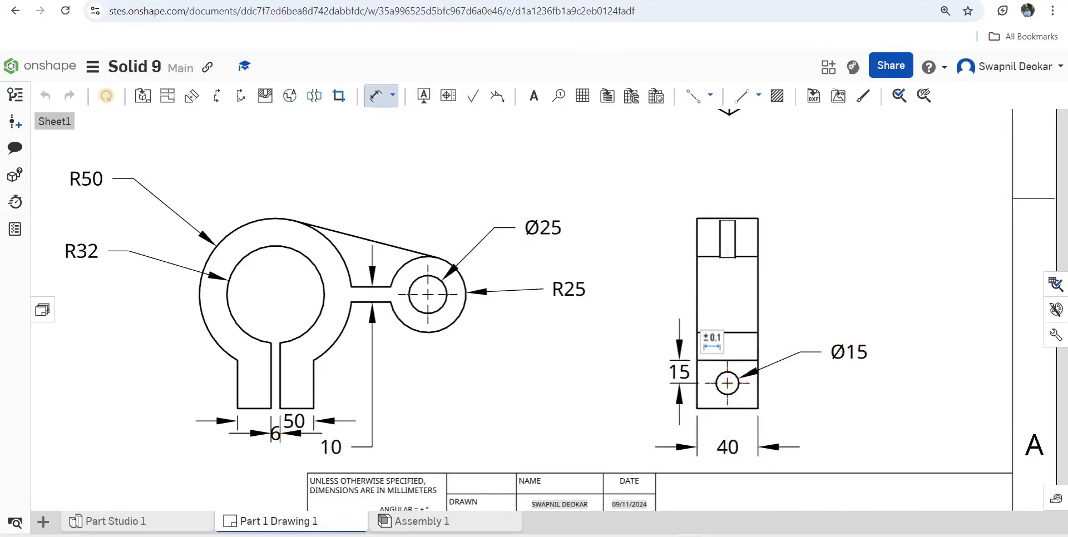
scroll(638, 340, "down", 3)
scroll(695, 265, "up", 3)
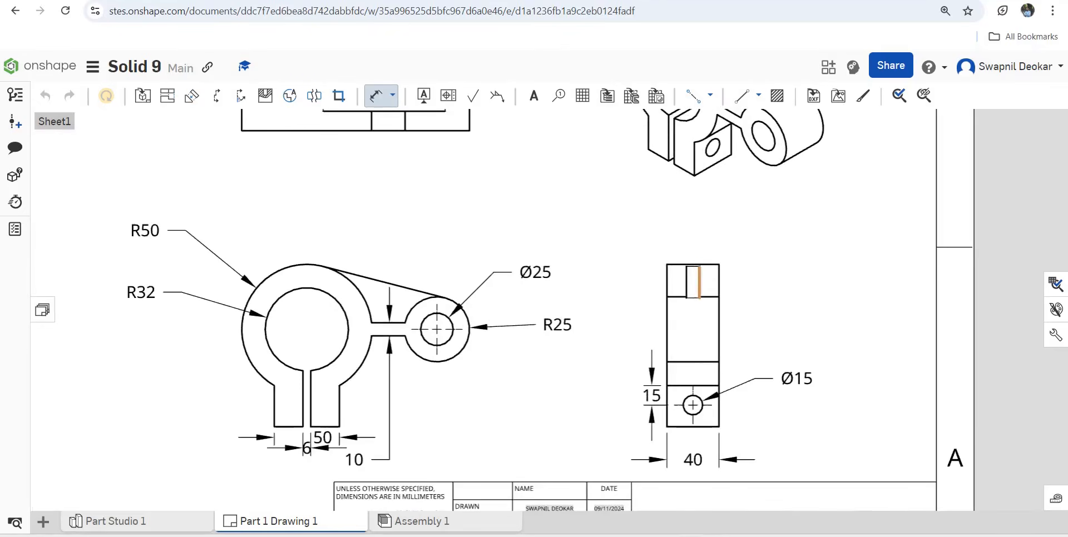
left_click(699, 283)
left_click(687, 282)
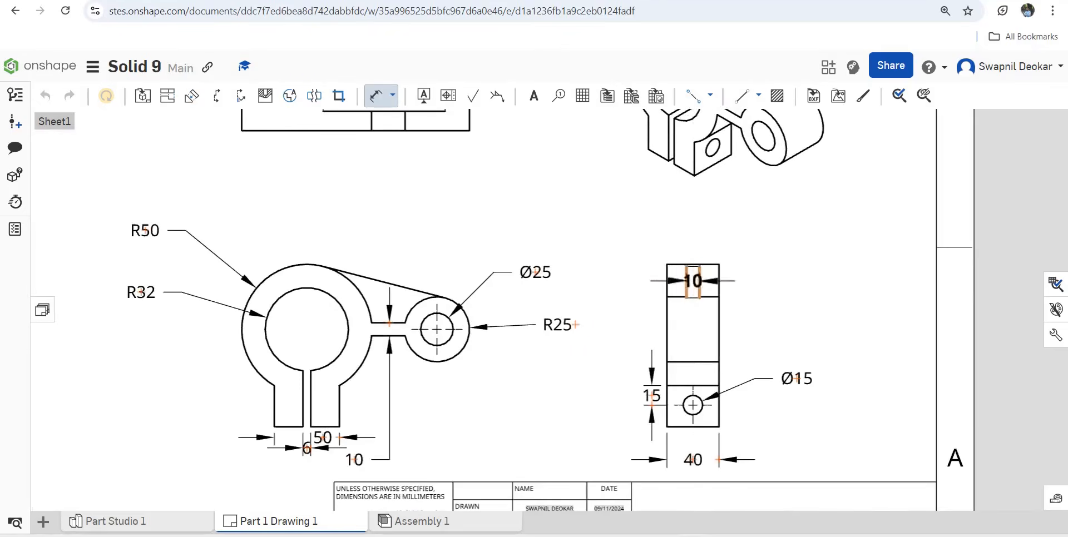
left_click(790, 272)
Dimension the ring-to-boss centre distance above the front view and the height from the ring's centre to the lugs' bottom edge beside it
scroll(576, 306, "down", 4)
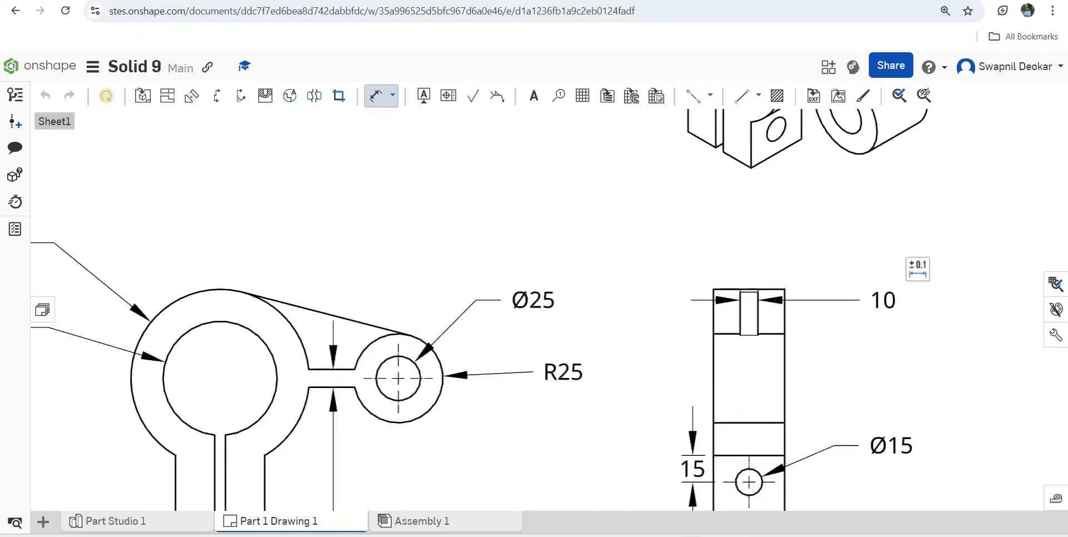
scroll(477, 194, "up", 2)
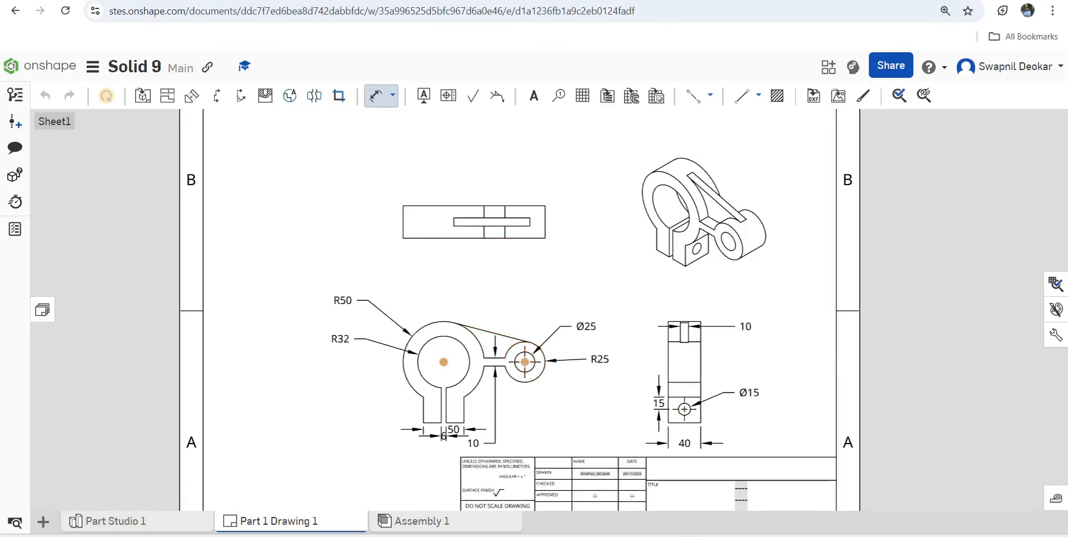
left_click(525, 362)
left_click(484, 287)
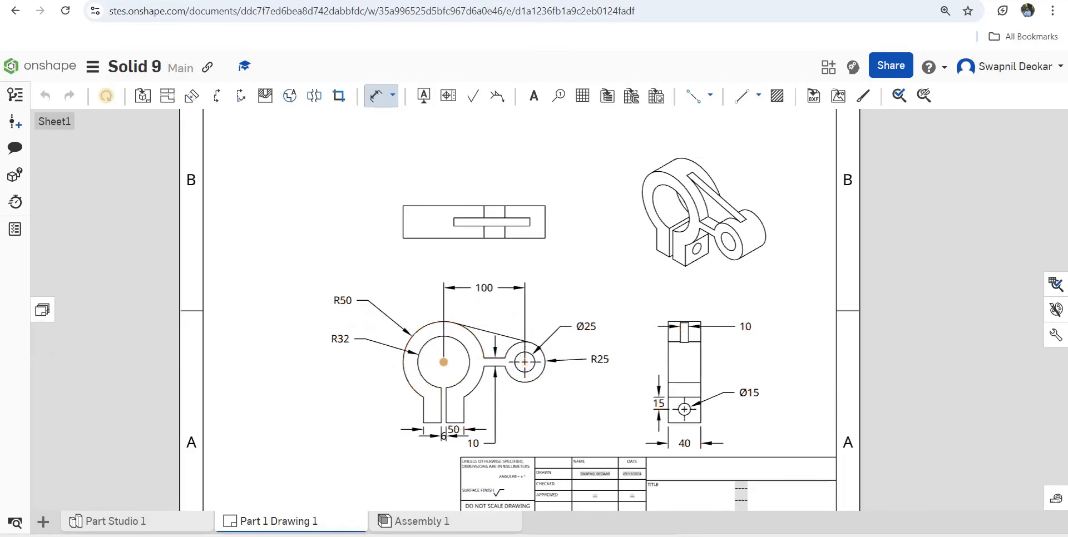
left_click(433, 422)
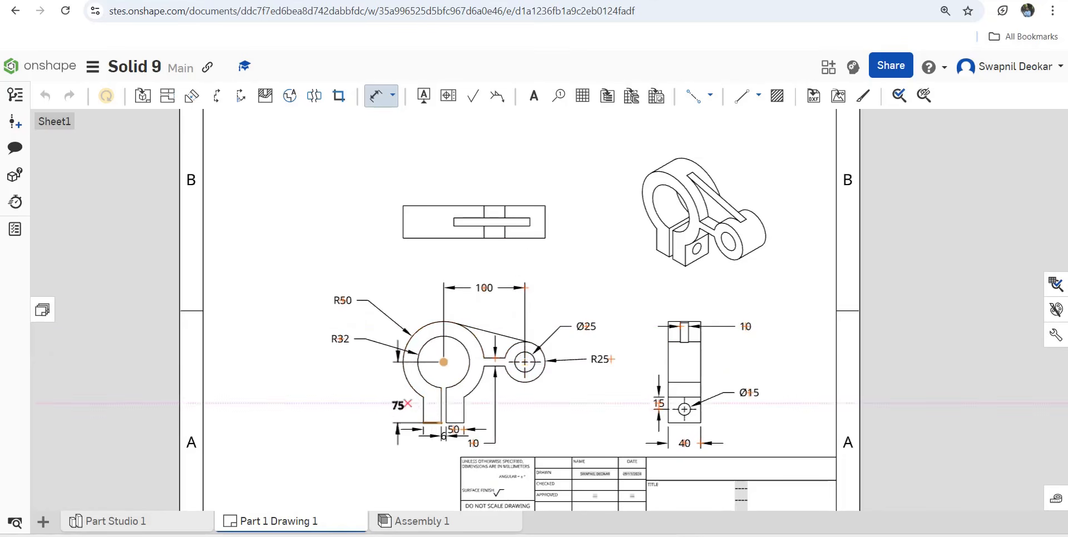
left_click(365, 403)
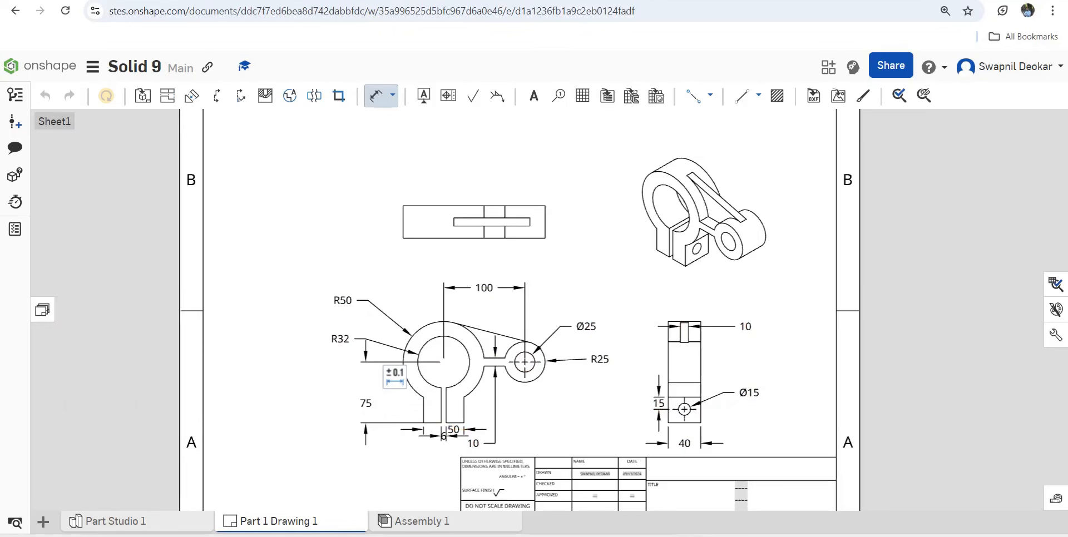
scroll(539, 347, "down", 1)
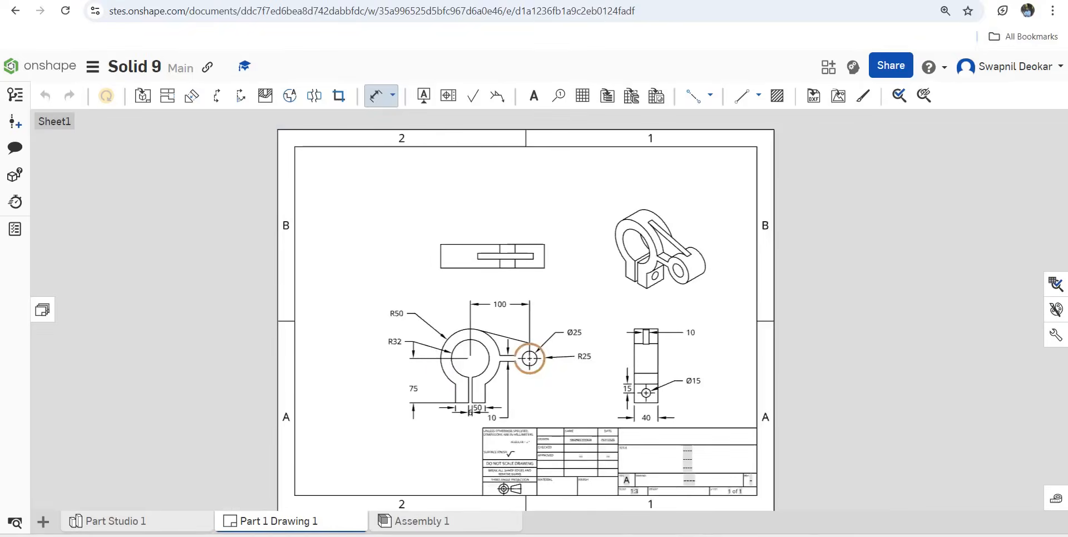
scroll(516, 472, "up", 1)
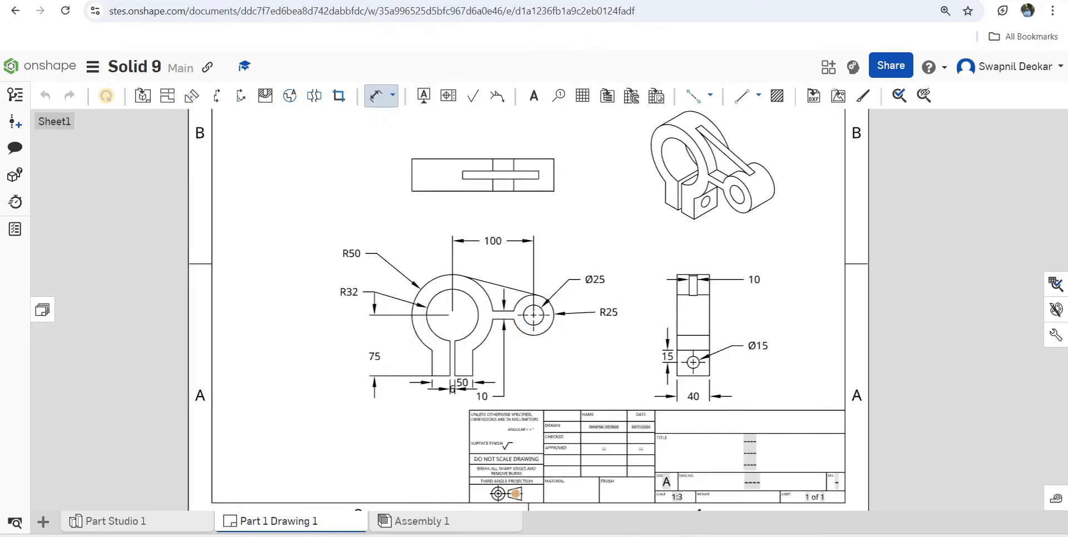